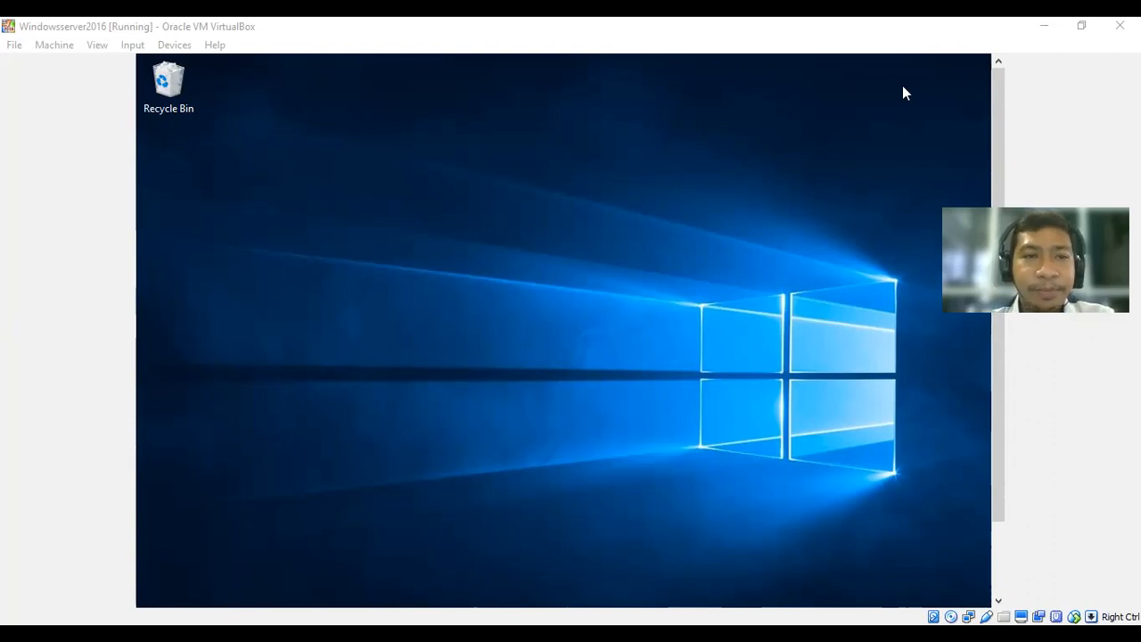
pyautogui.moveTo(996, 89); pyautogui.dragTo(991, 63)
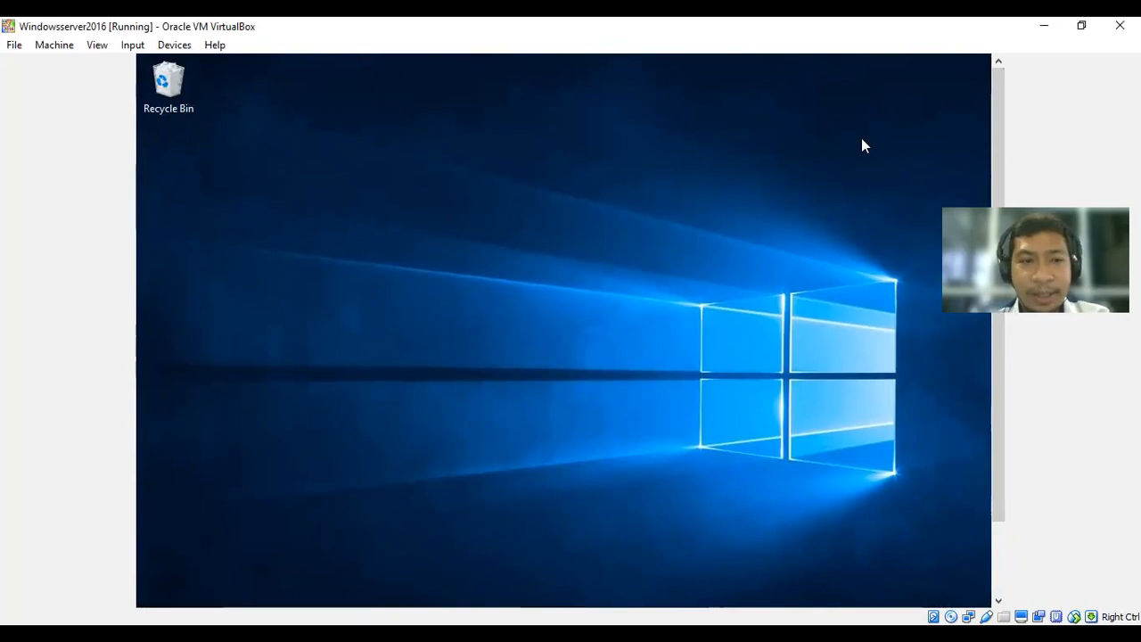
pyautogui.moveTo(1000, 95); pyautogui.dragTo(1000, 126)
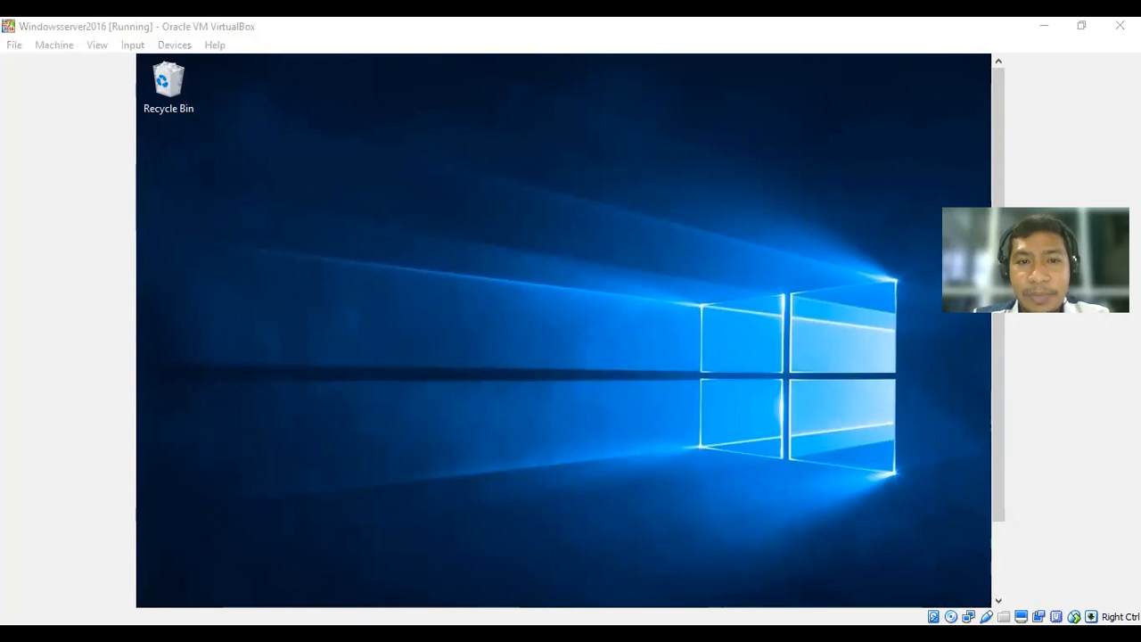
# Switch to VirtualBox Manager and check the Windowsserver2016 machine's Adapter 1 network settings.
pyautogui.hotkey('alt', 'Tab')
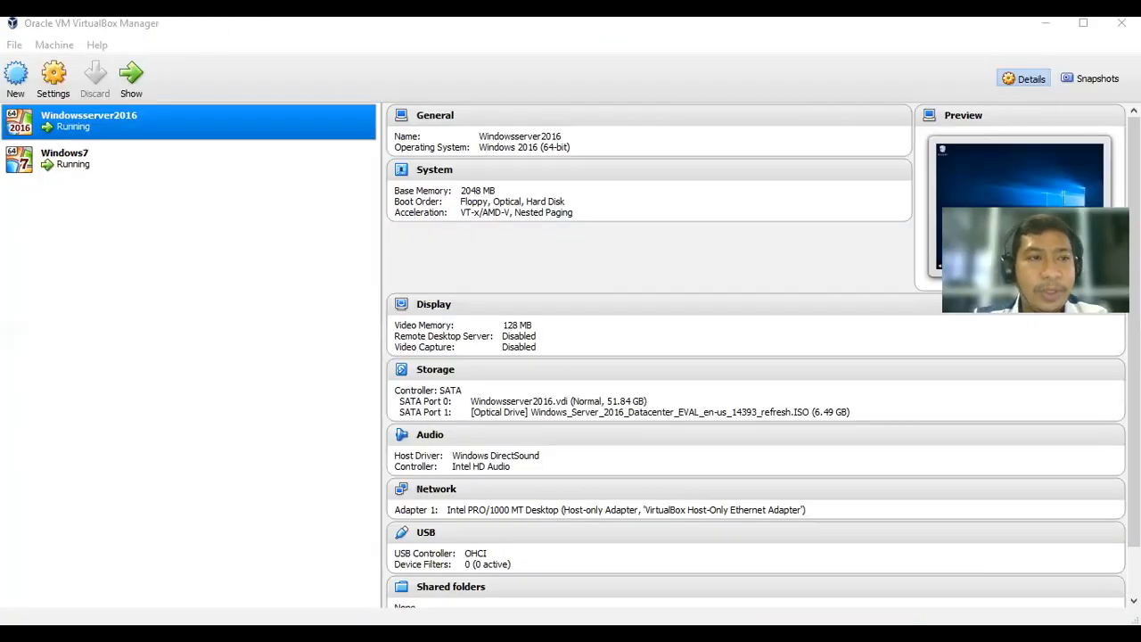
pyautogui.click(53, 81)
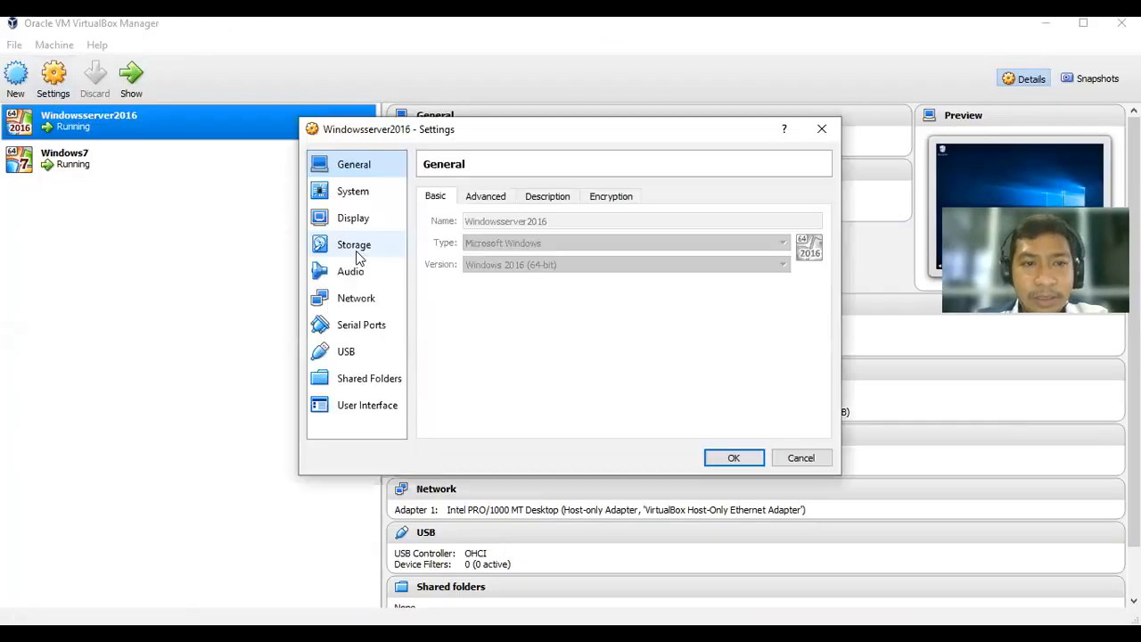
pyautogui.click(355, 300)
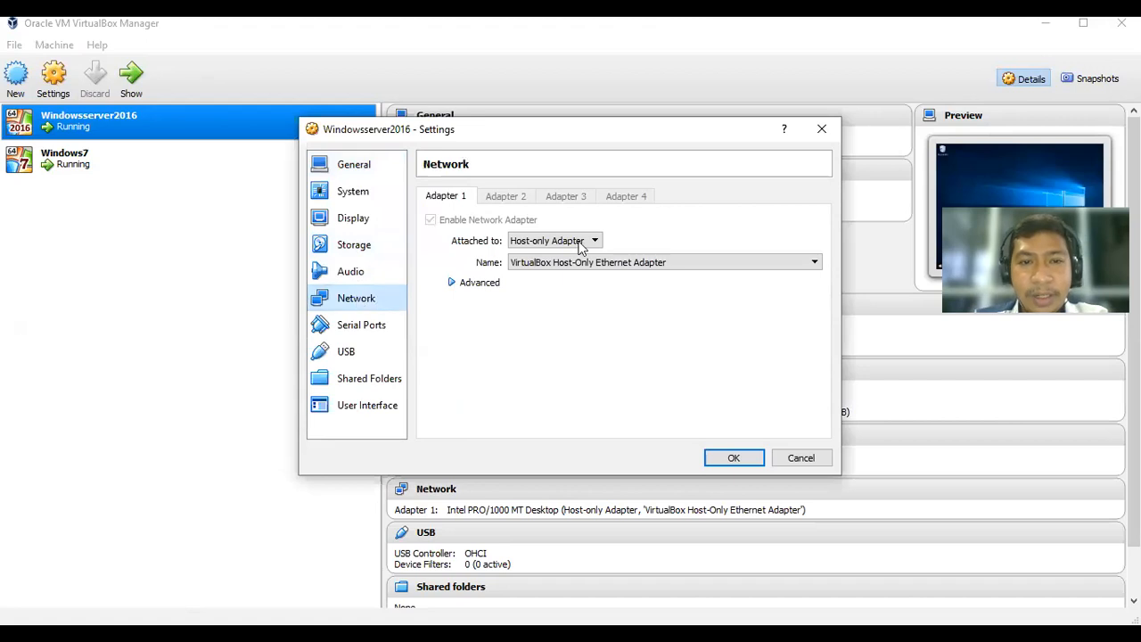
pyautogui.click(737, 458)
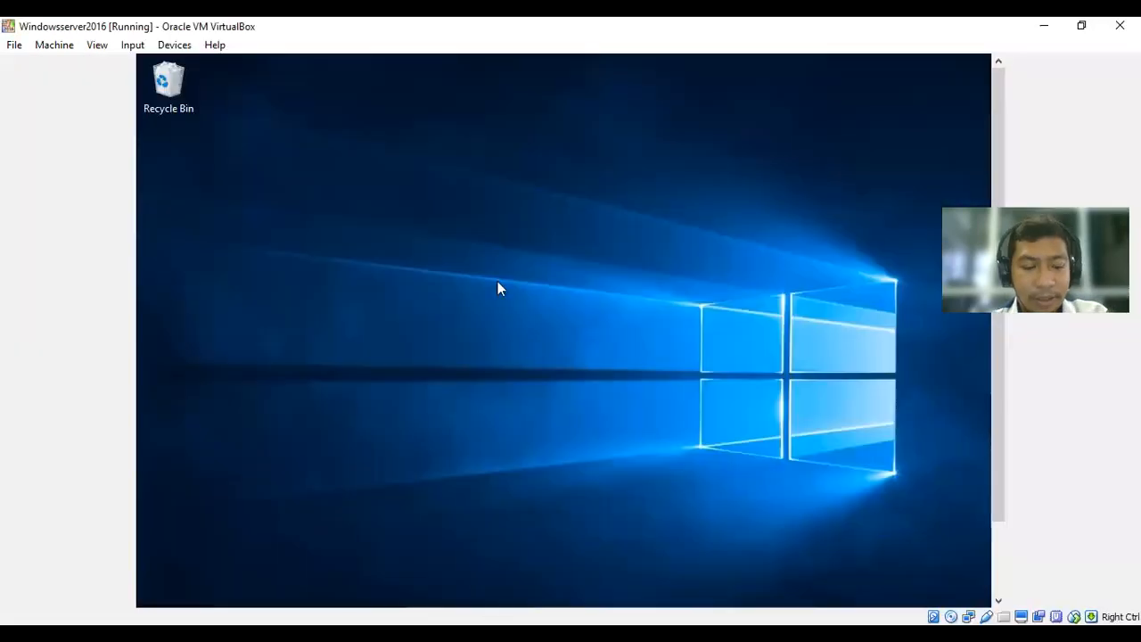
# Ping 192.168.100.5 from the server's Run dialog and close the ping window.
pyautogui.press('super+r')
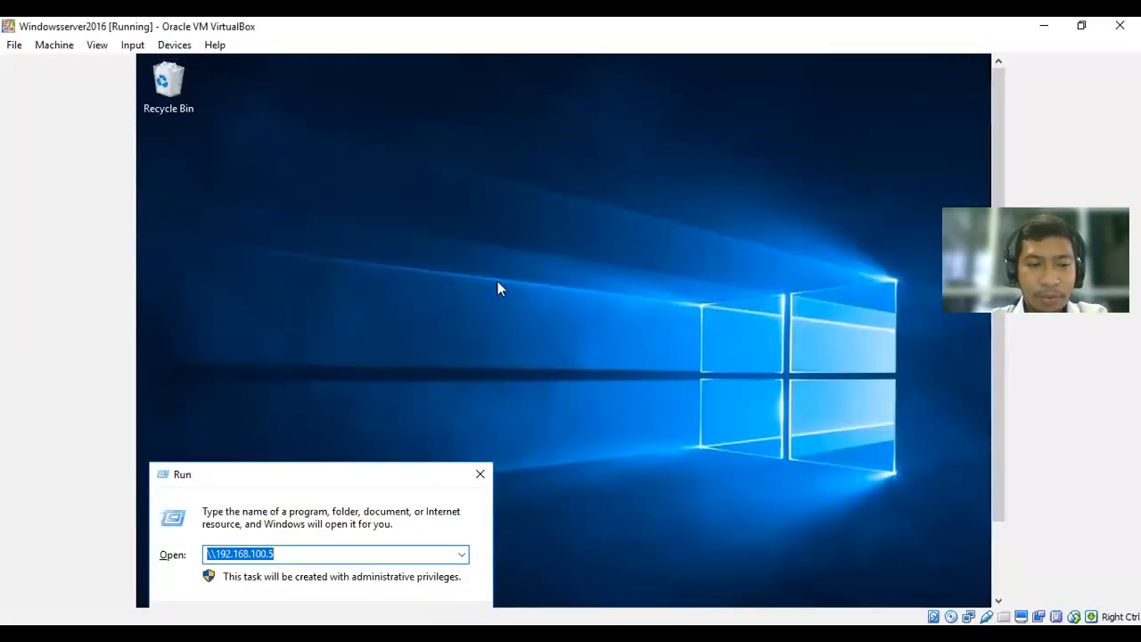
pyautogui.write('ping 19')
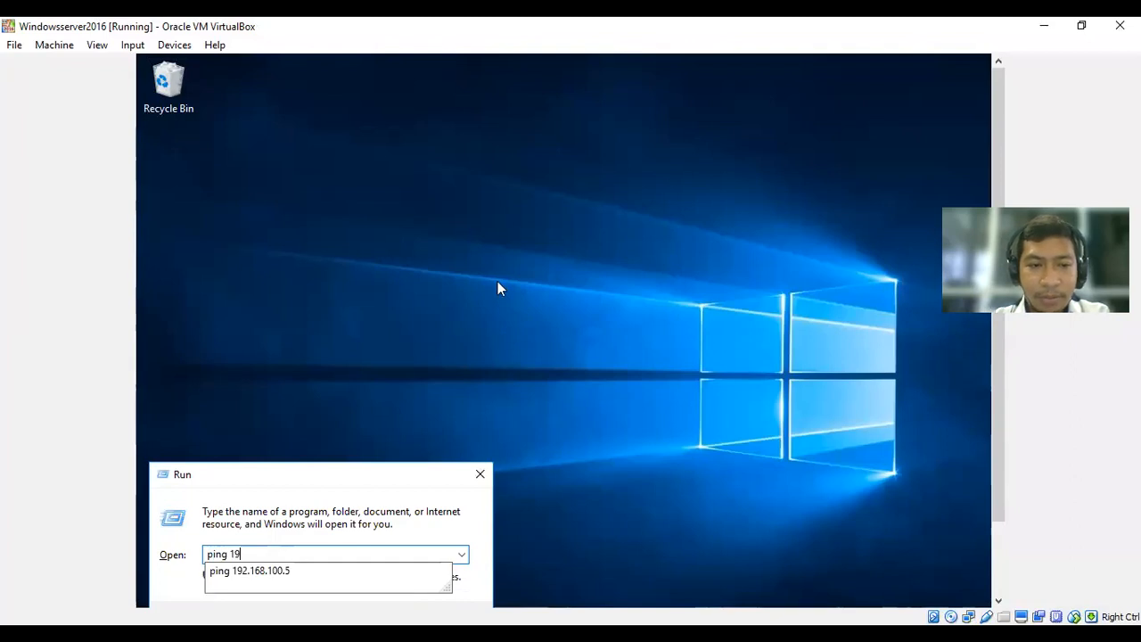
pyautogui.press('Down')
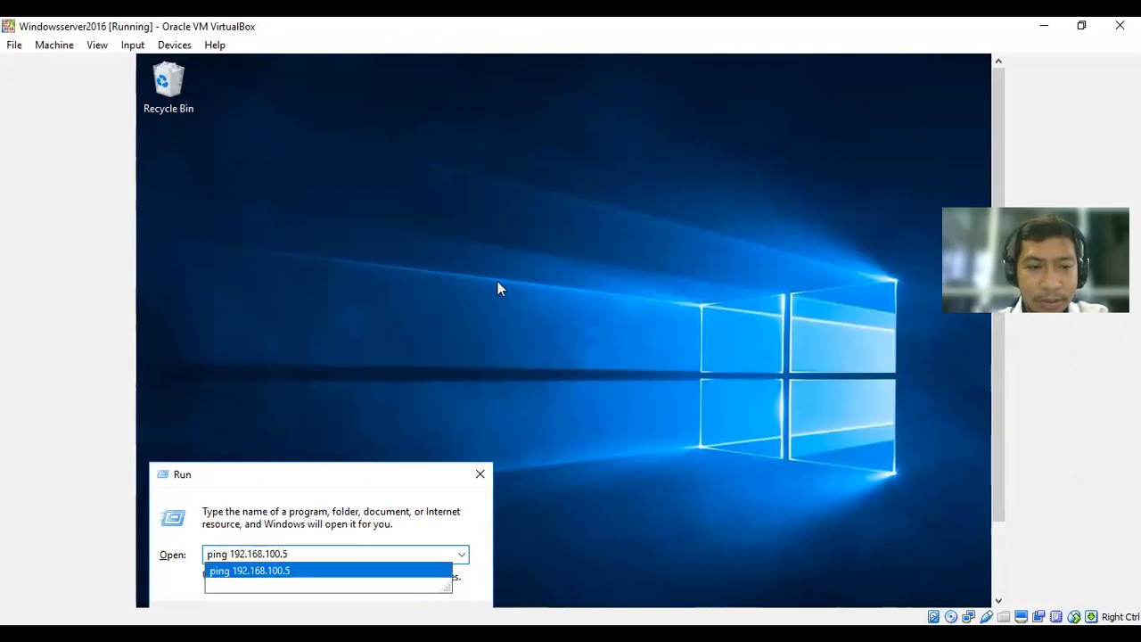
pyautogui.press('Return')
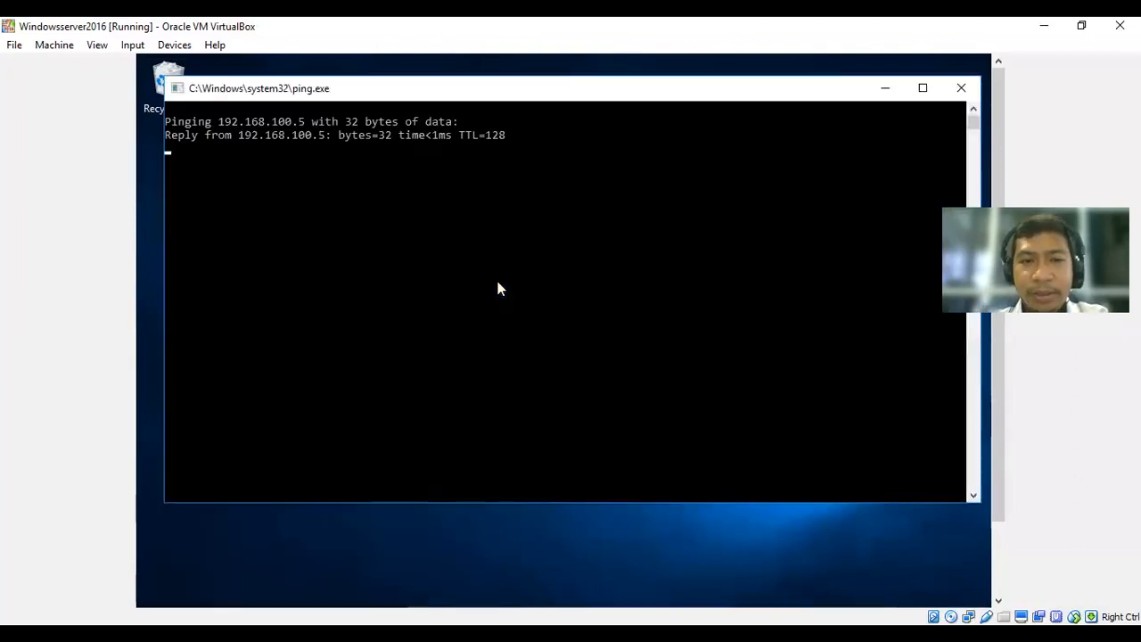
pyautogui.click(962, 89)
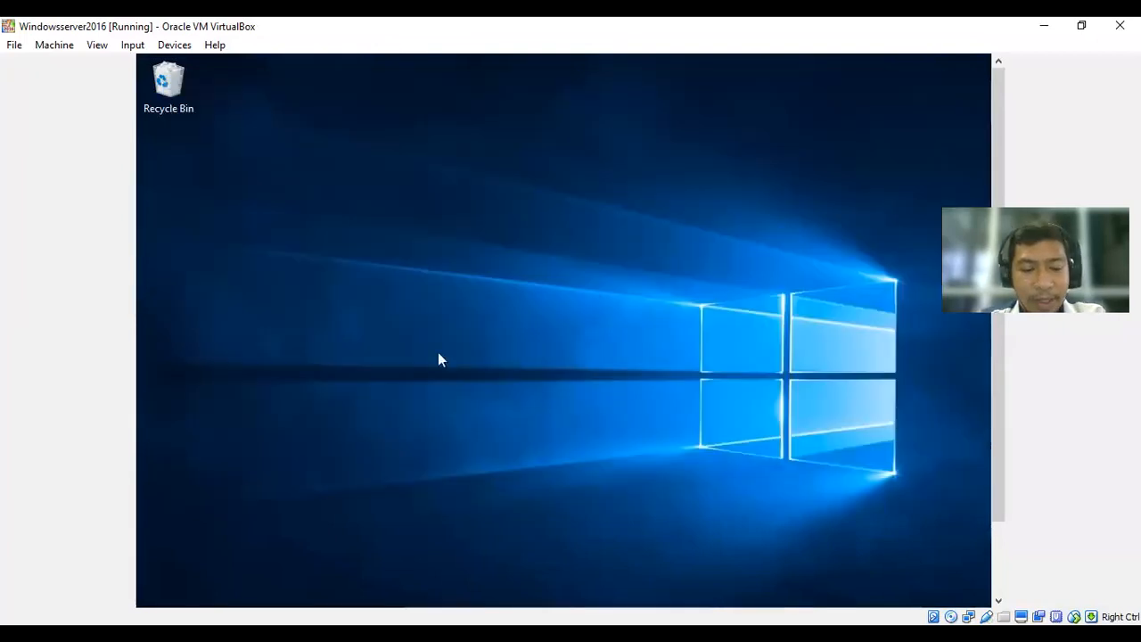
# Try to open //192.168.100.5 from the server's Run dialog by reworking the previous ping command.
pyautogui.press('super+r')
pyautogui.press('End')
pyautogui.press('Left')
pyautogui.press('Left')
pyautogui.press('Left')
pyautogui.press('Left')
pyautogui.press('Left')
pyautogui.press('Left')
pyautogui.press('Left')
pyautogui.press('Left')
pyautogui.press('Left')
pyautogui.press('Left')
pyautogui.press('Left')
pyautogui.press('Left')
pyautogui.press('Left')
pyautogui.press('BackSpace')
pyautogui.press('BackSpace')
pyautogui.press('BackSpace')
pyautogui.press('BackSpace')
pyautogui.press('BackSpace')
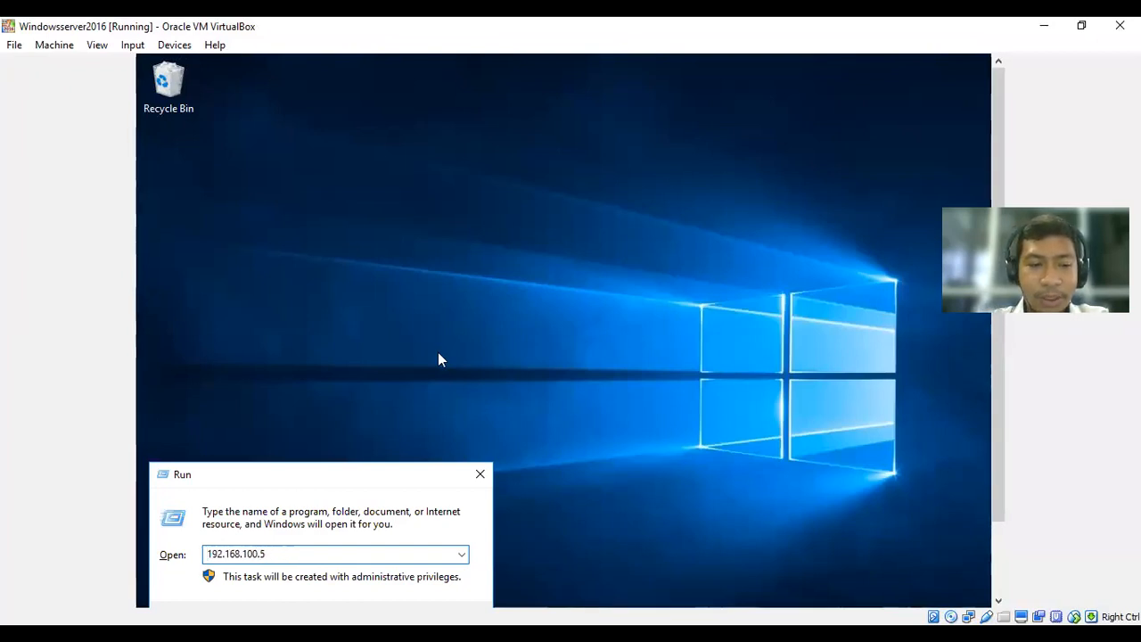
pyautogui.write('//')
pyautogui.press('Return')
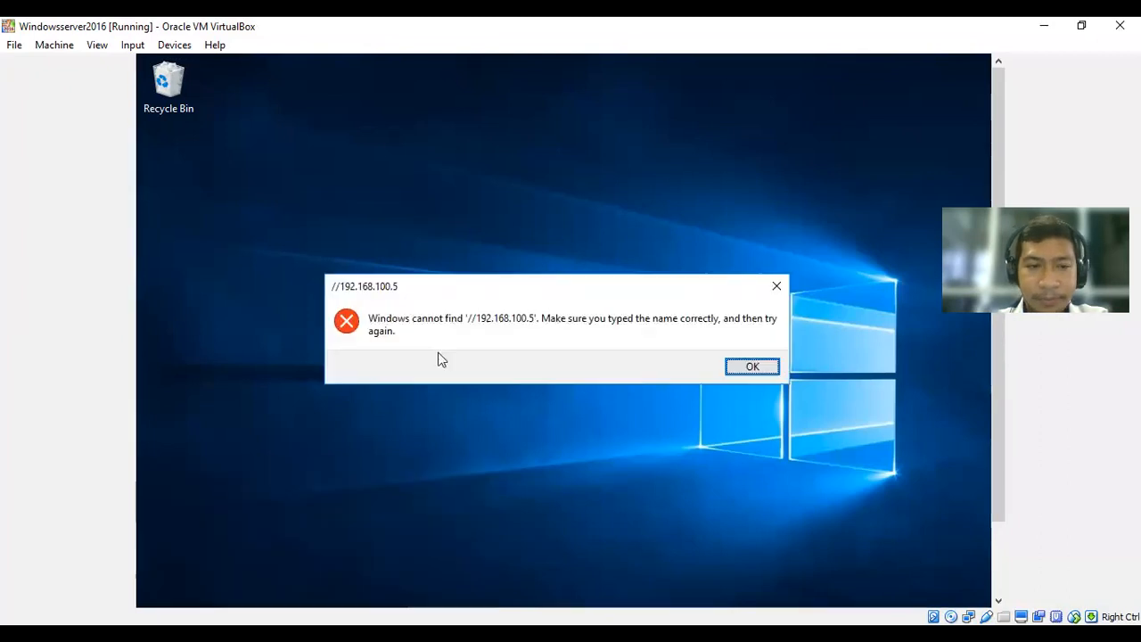
# Dismiss the error, correct the Run address to \\192.168.100.5 and open that computer's network shares.
pyautogui.press('Return')
pyautogui.press('Left')
pyautogui.press('Left')
pyautogui.press('Left')
pyautogui.press('Left')
pyautogui.press('Left')
pyautogui.press('Left')
pyautogui.press('Left')
pyautogui.press('Left')
pyautogui.press('Left')
pyautogui.press('Left')
pyautogui.press('Left')
pyautogui.press('Left')
pyautogui.press('Left')
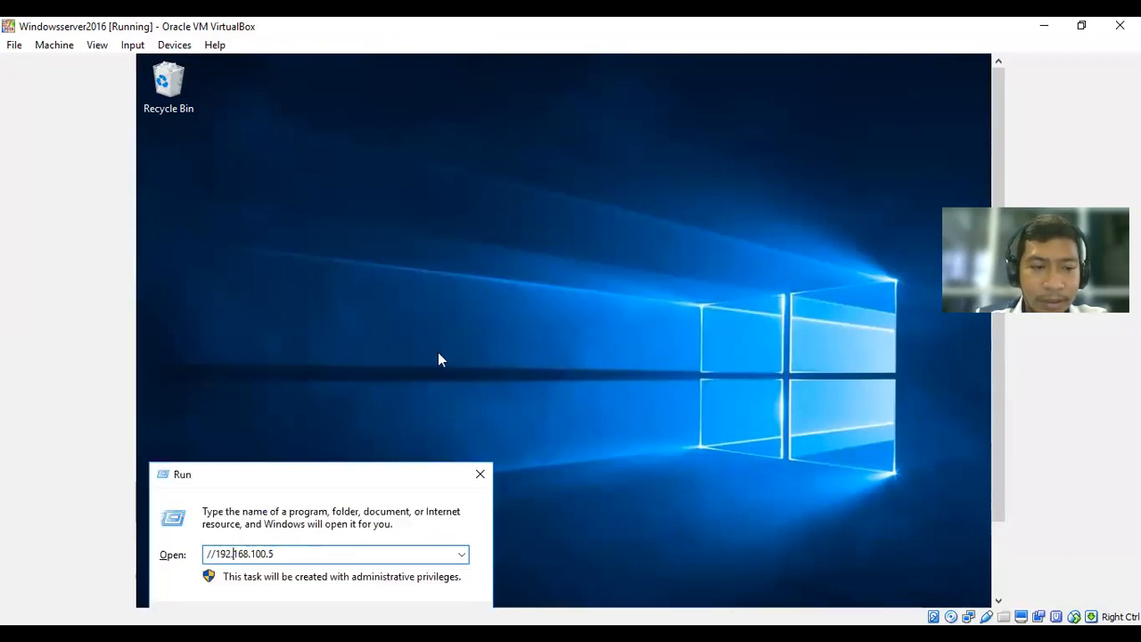
pyautogui.press('BackSpace')
pyautogui.press('BackSpace')
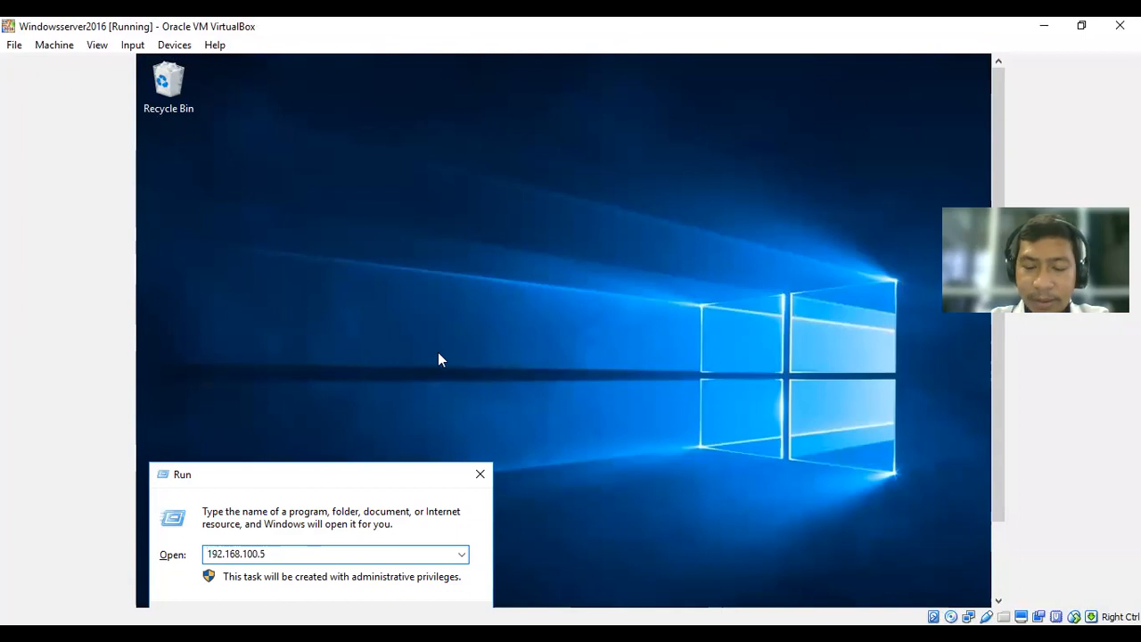
pyautogui.write('\\\\')
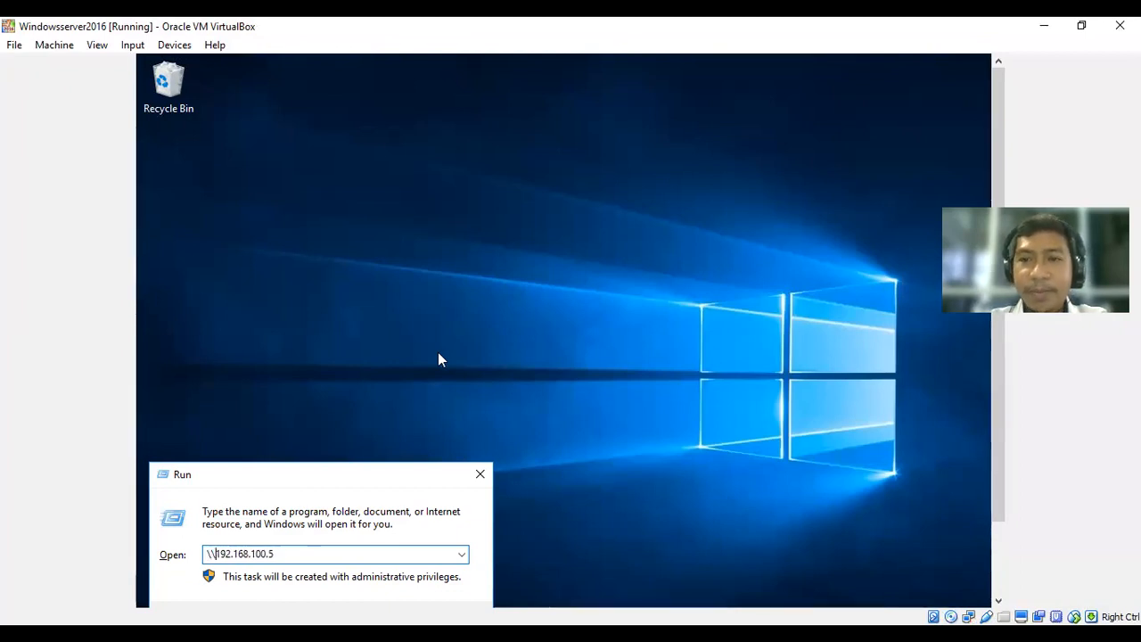
pyautogui.press('Return')
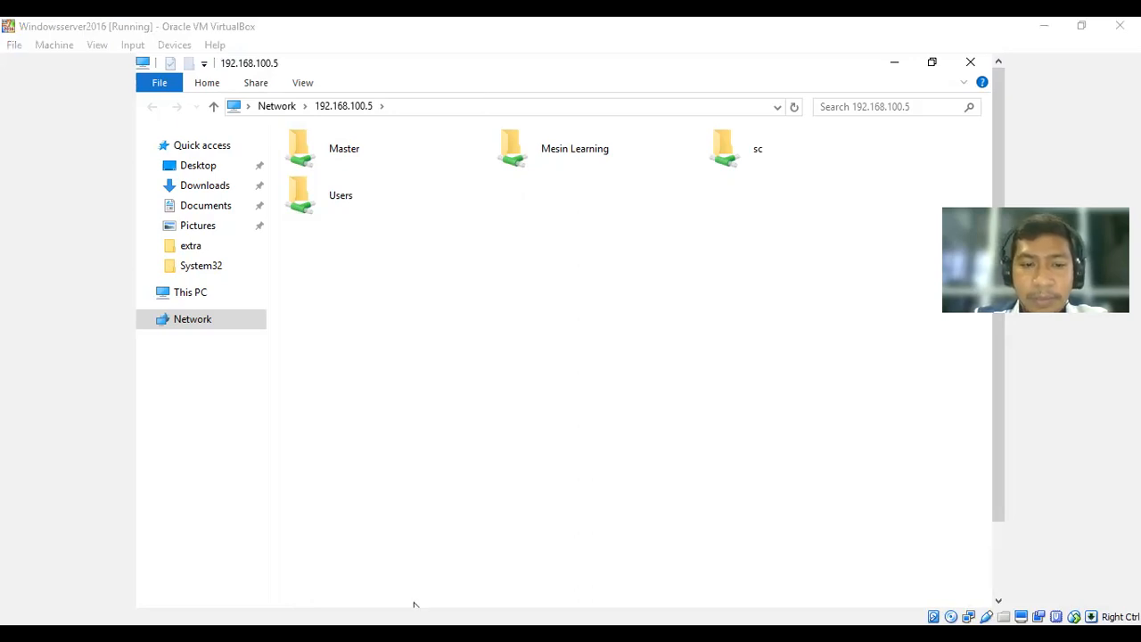
# Switch to the host's File Explorer, view the contents of the sc folder and return to desain.
pyautogui.hotkey('alt', 'Tab')
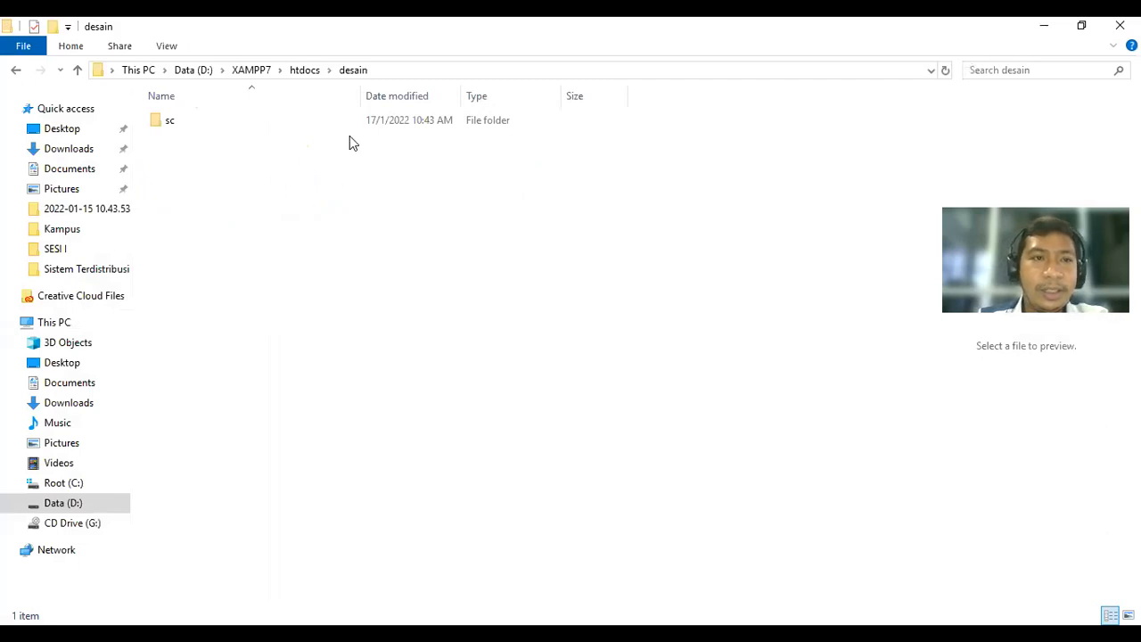
pyautogui.doubleClick(267, 123)
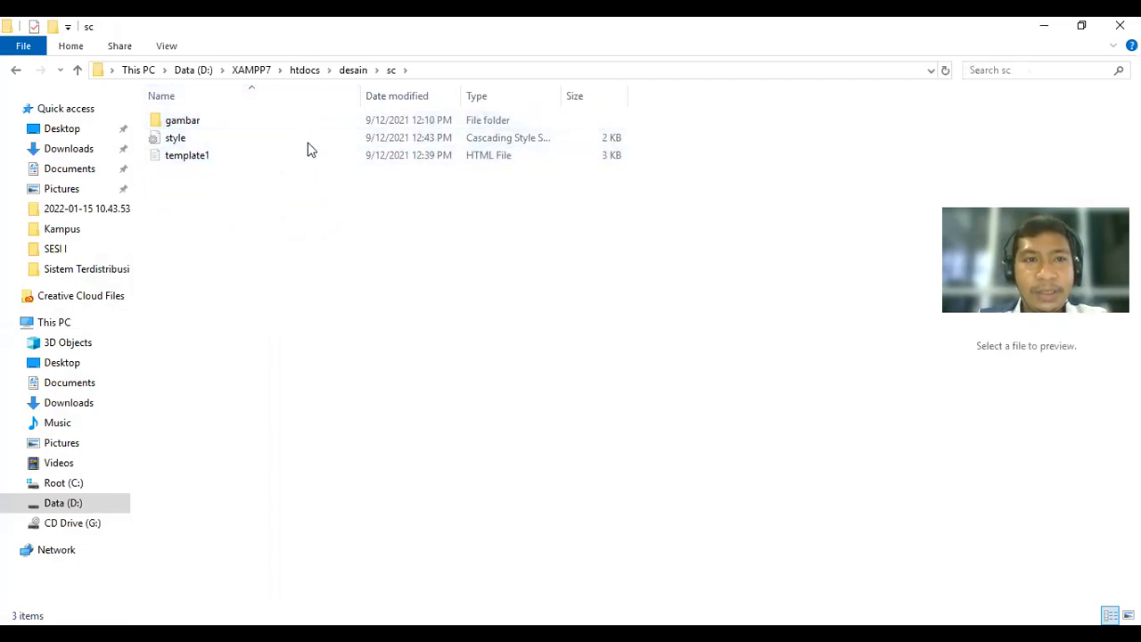
pyautogui.click(354, 70)
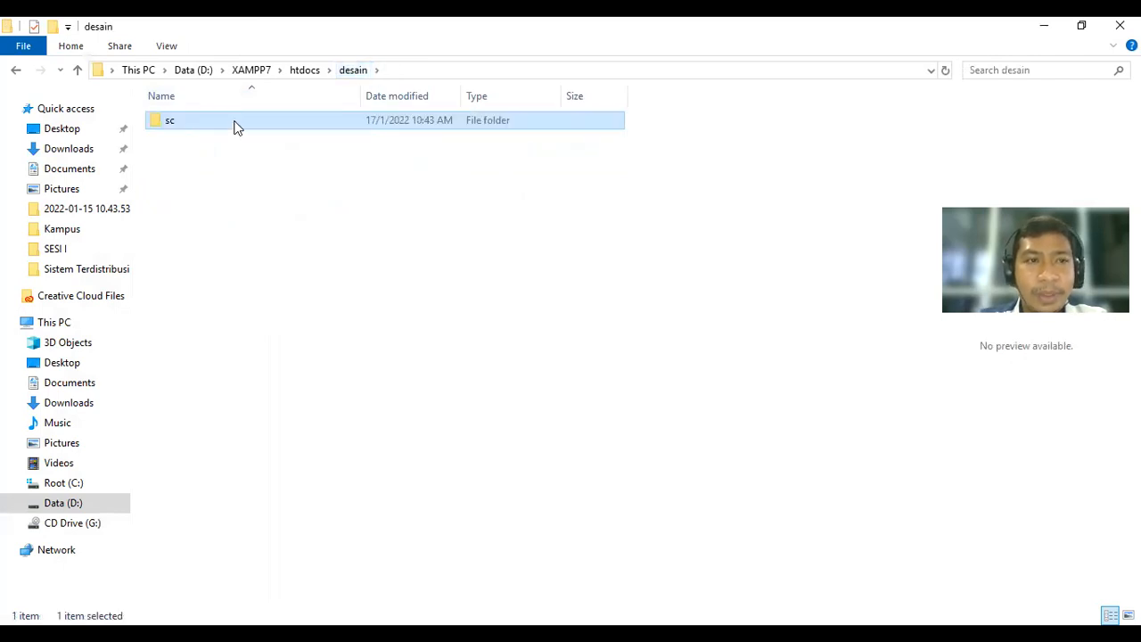
# View the general properties of the sc folder on the host, compare with the server's share list and cancel.
pyautogui.rightClick(235, 126)
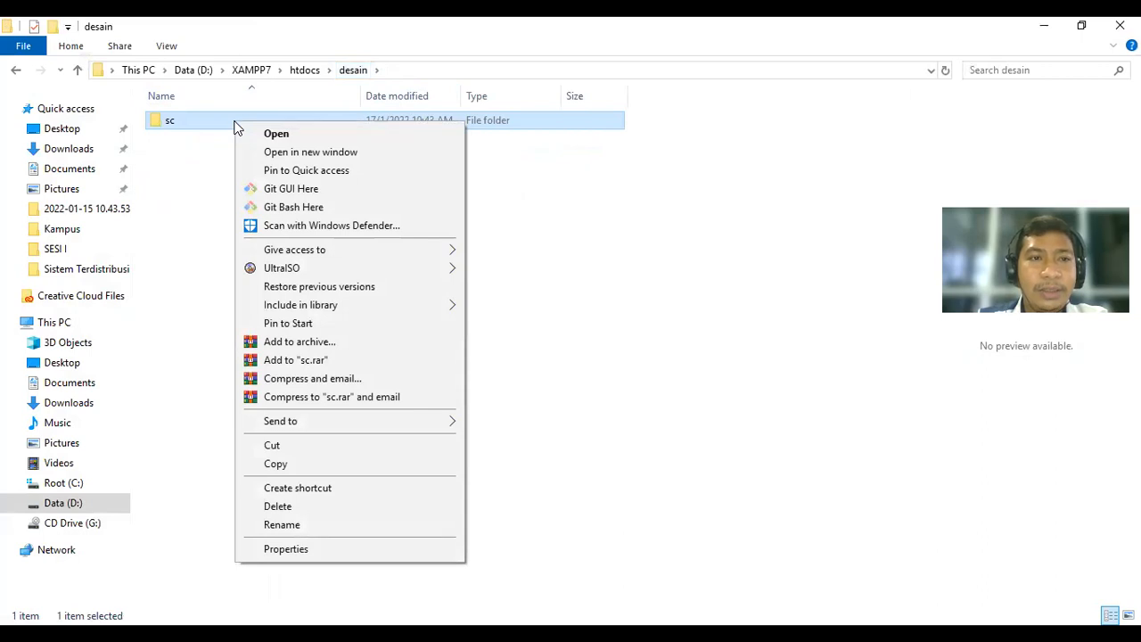
pyautogui.click(313, 550)
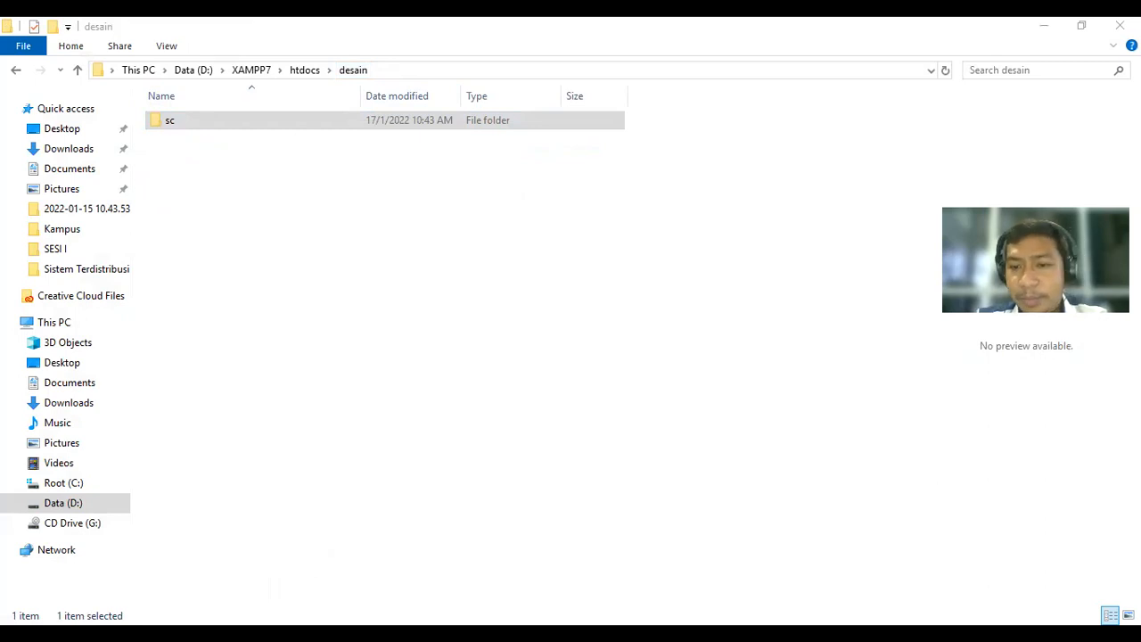
pyautogui.hotkey('alt', 'Tab')
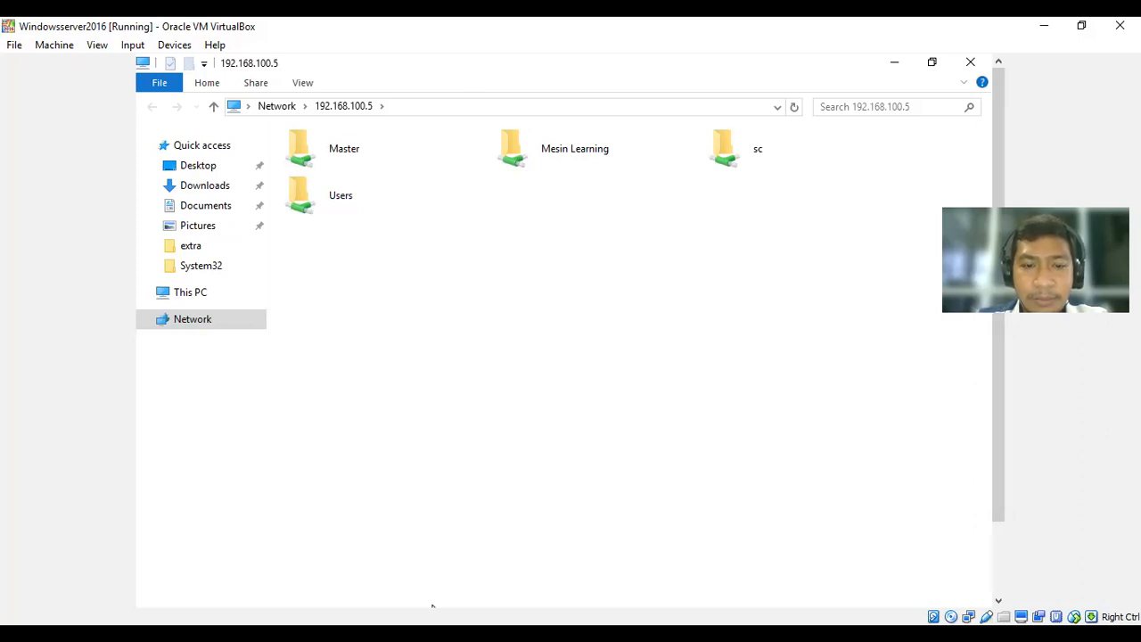
pyautogui.hotkey('alt', 'Tab')
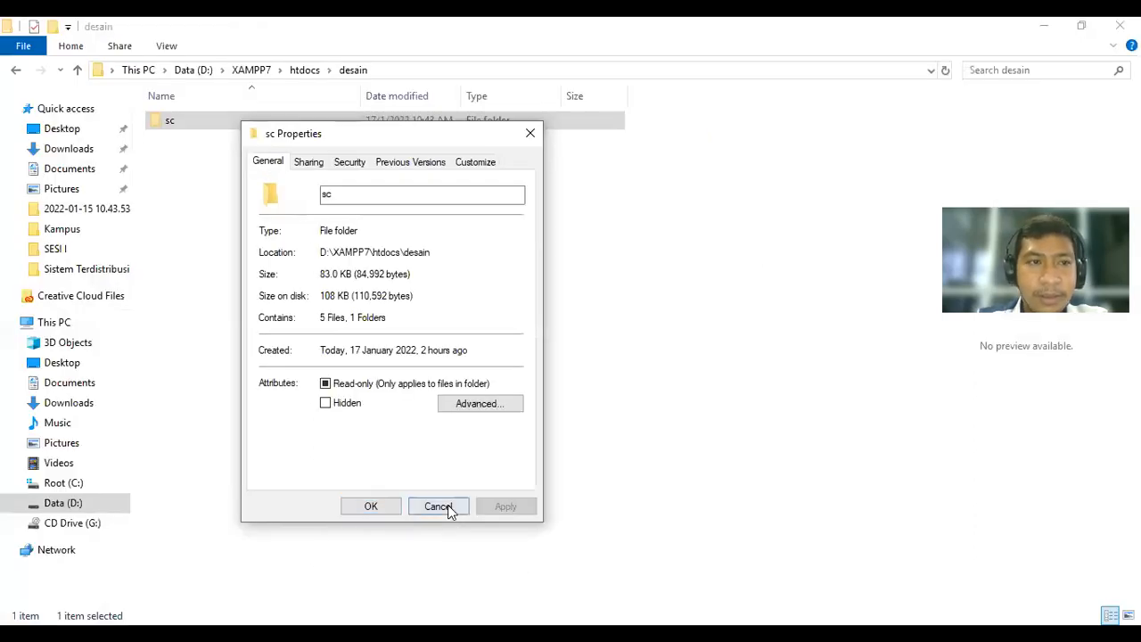
pyautogui.click(442, 507)
# Examine the sc folder's sharing settings and the choices of people to share with, then close without changes.
pyautogui.rightClick(212, 124)
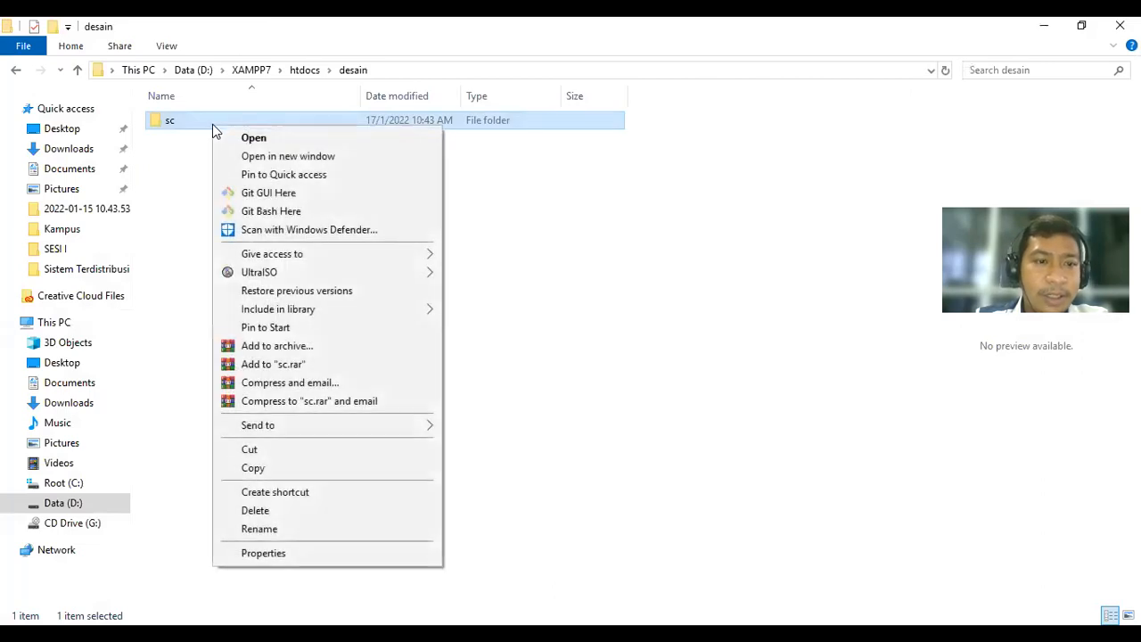
pyautogui.click(303, 553)
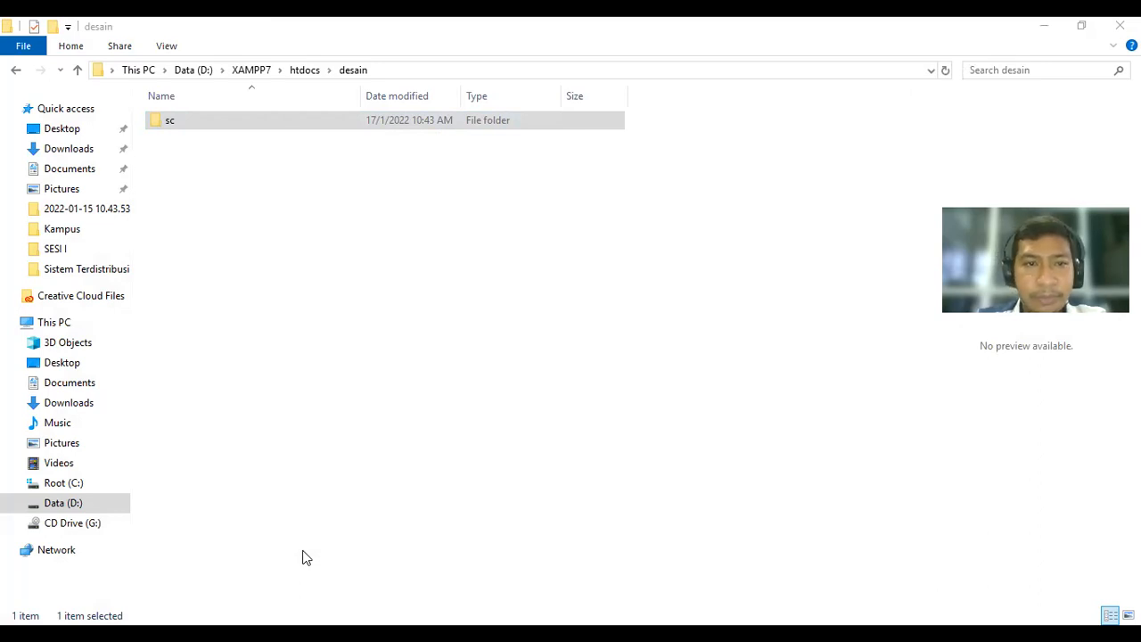
pyautogui.click(476, 545)
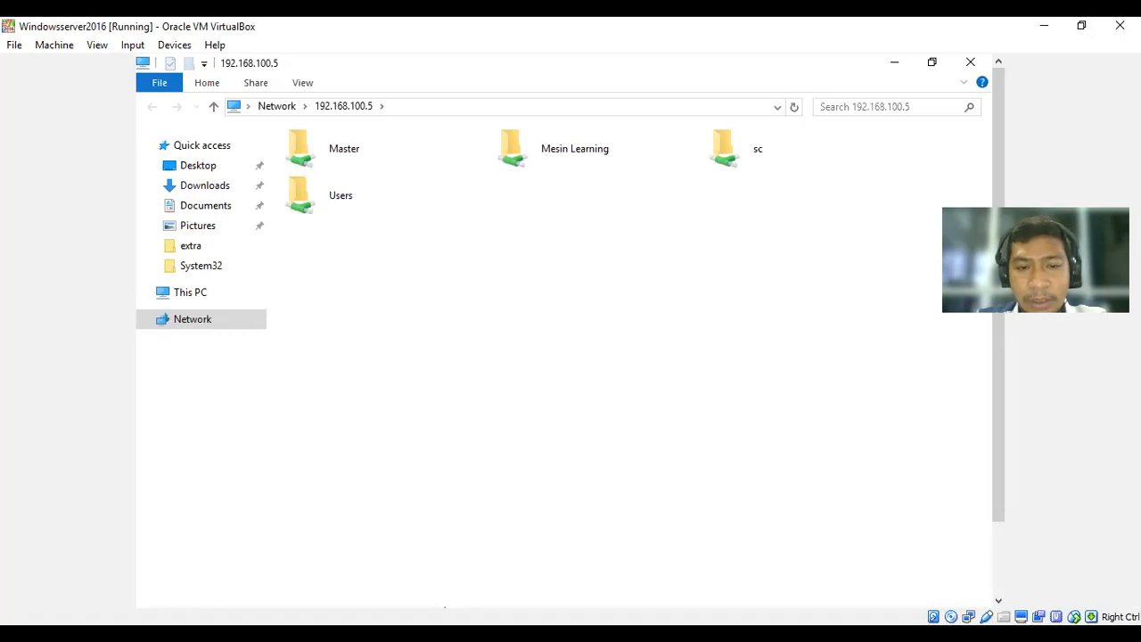
pyautogui.click(445, 633)
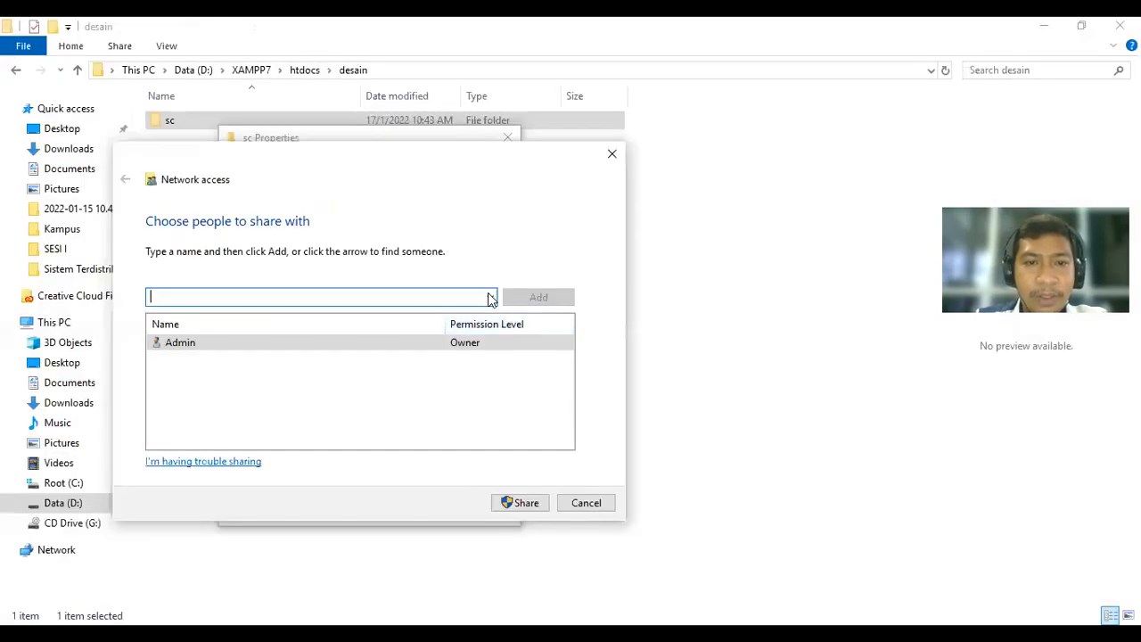
pyautogui.click(490, 297)
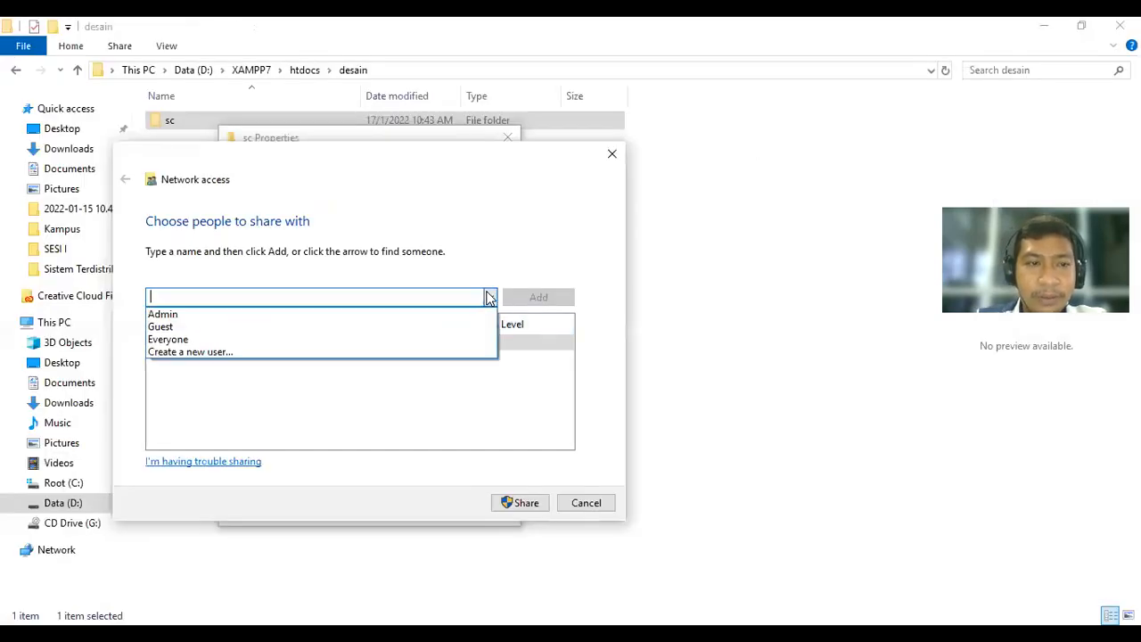
pyautogui.click(312, 346)
pyautogui.click(589, 503)
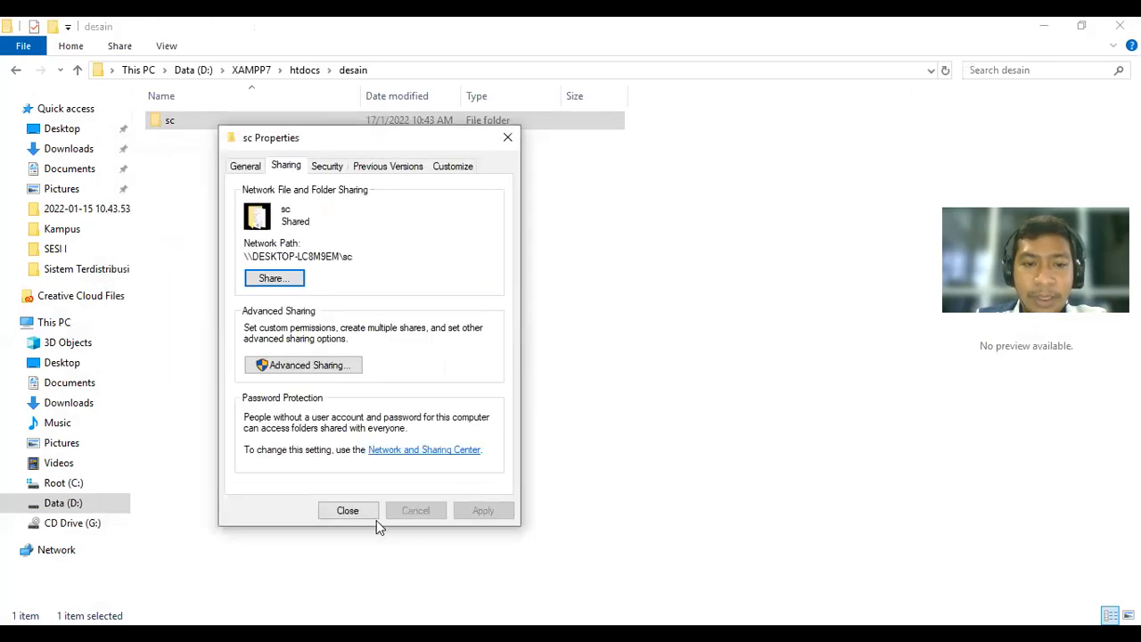
pyautogui.click(352, 511)
pyautogui.click(384, 319)
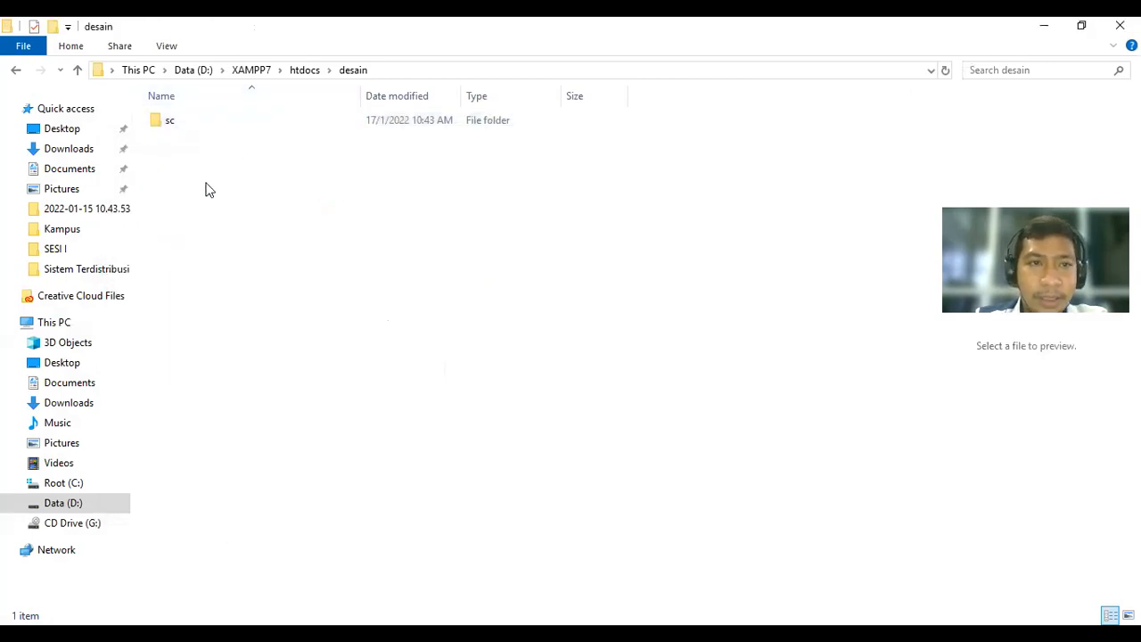
# Review the contents of the sc folder again, return to desain and reopen the folder's properties.
pyautogui.doubleClick(285, 128)
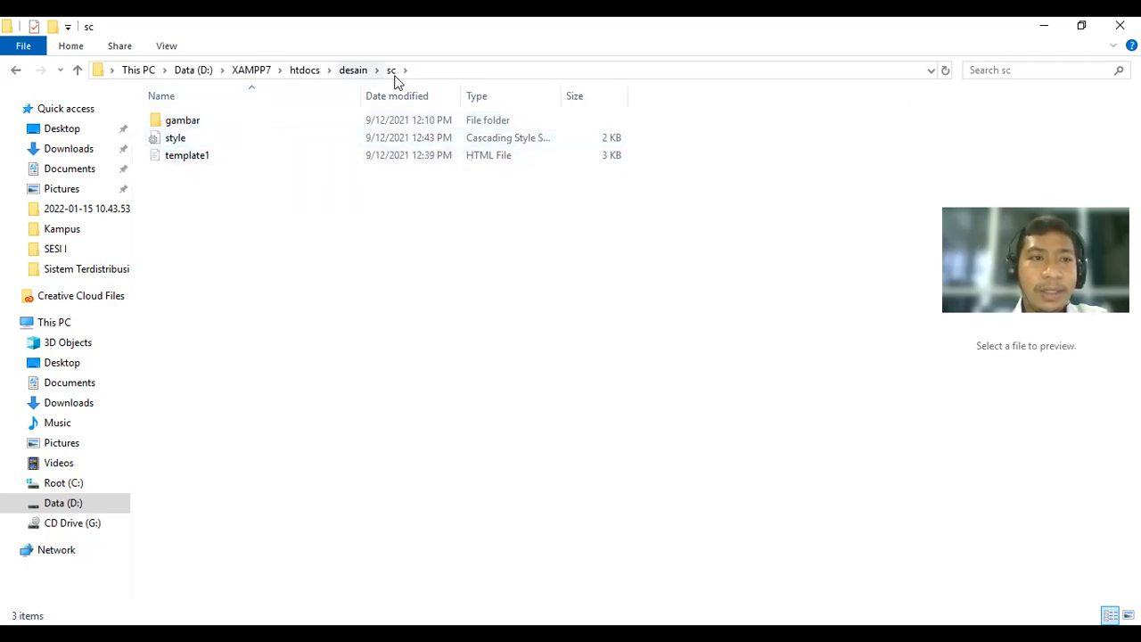
pyautogui.click(363, 75)
pyautogui.rightClick(206, 131)
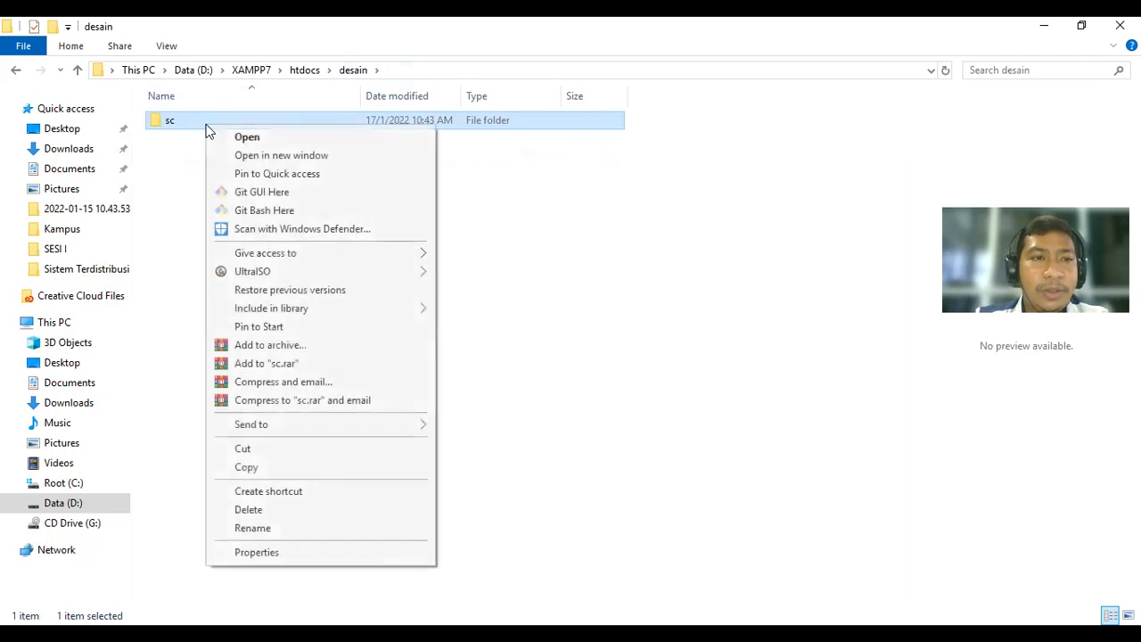
pyautogui.click(302, 551)
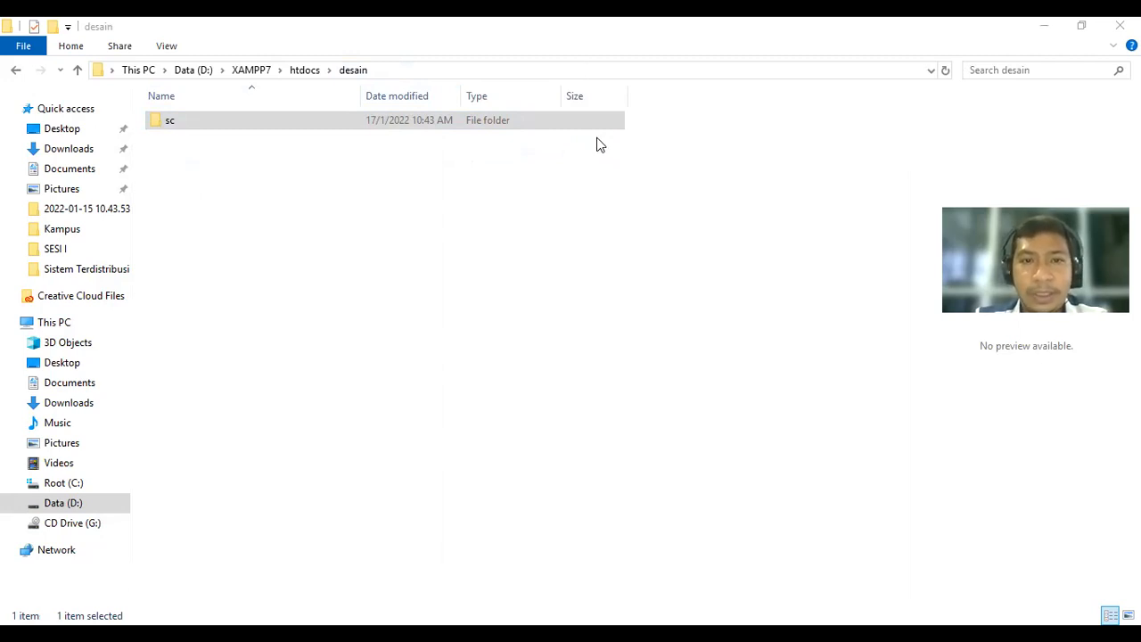
pyautogui.click(533, 244)
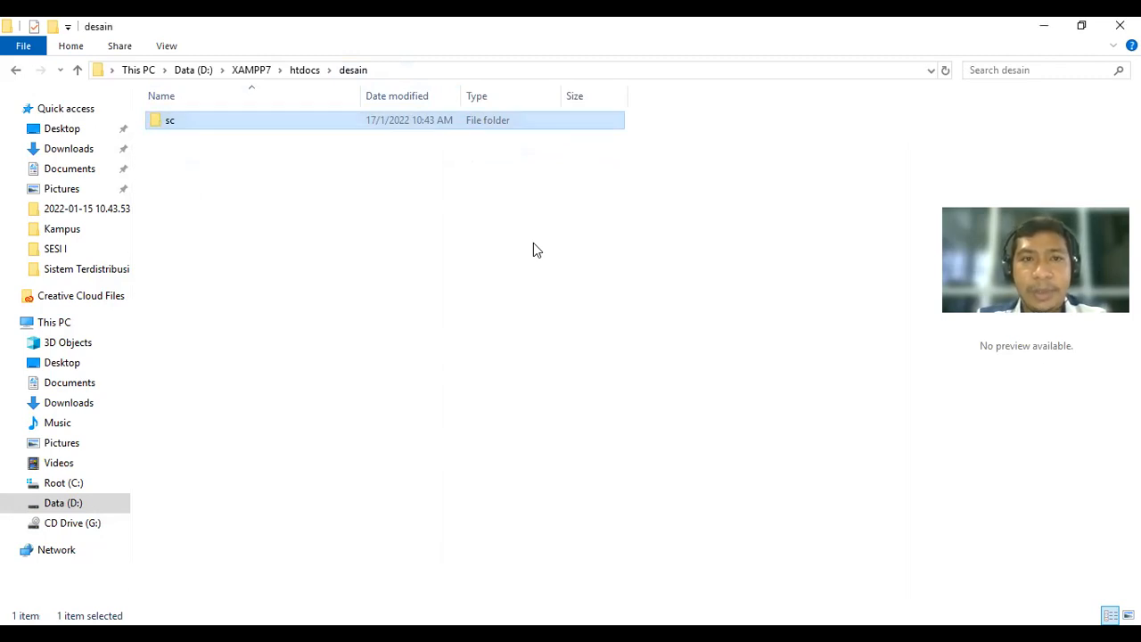
# Look into the sc folder on the host and return to the desain folder.
pyautogui.hotkey('alt', 'Tab')
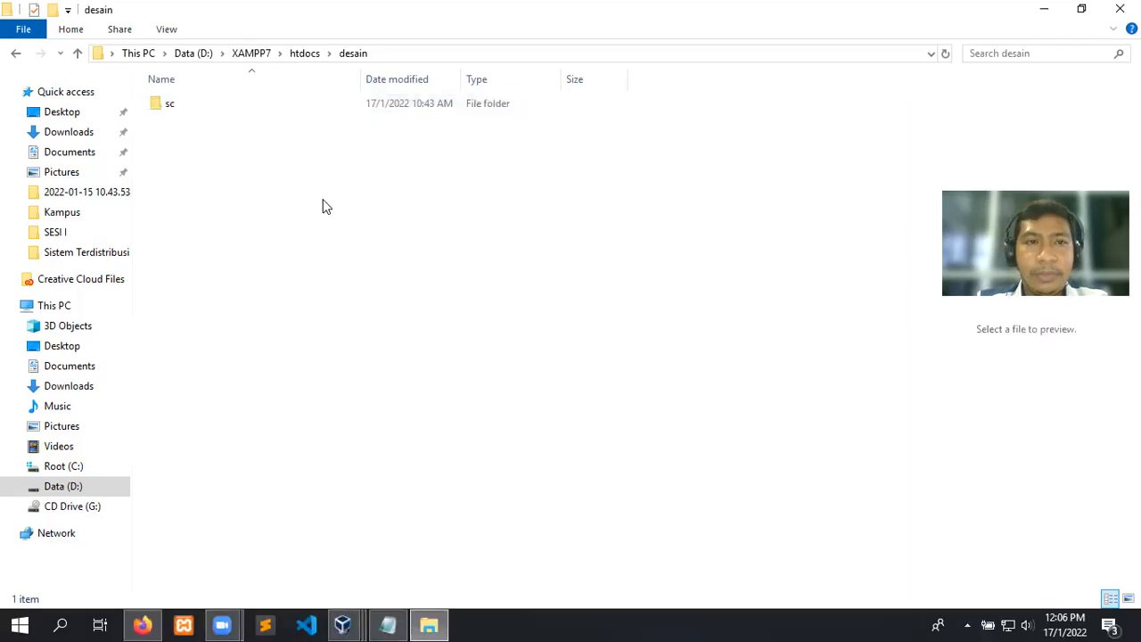
pyautogui.click(239, 123)
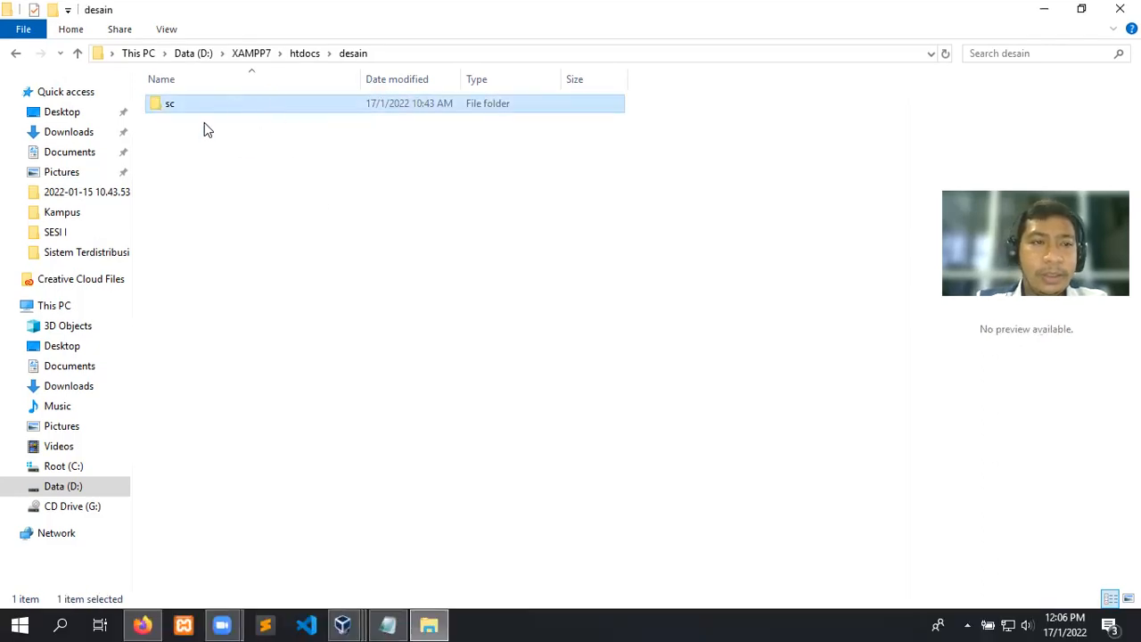
pyautogui.doubleClick(208, 107)
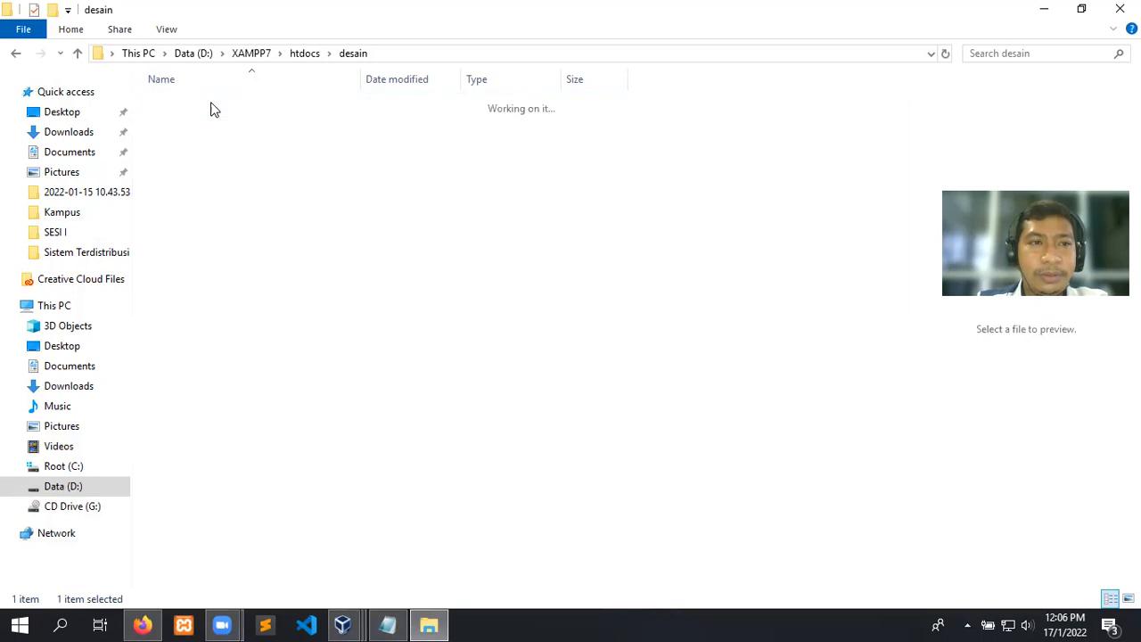
pyautogui.click(355, 54)
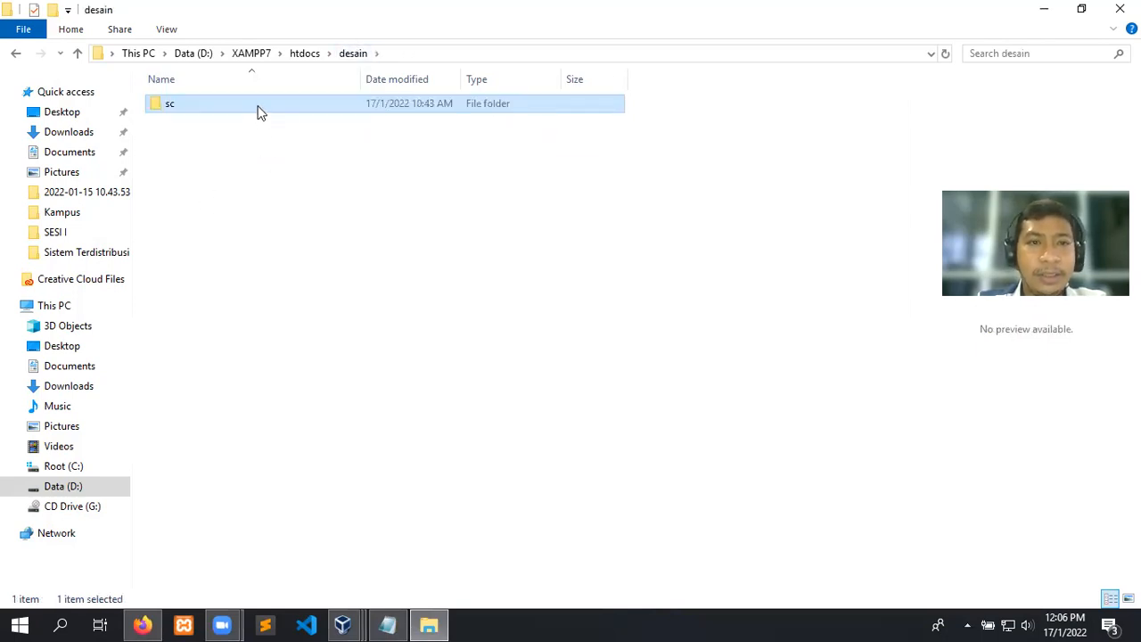
# Open the network sharing settings of the host's sc folder and add Everyone to the people it is shared with.
pyautogui.rightClick(259, 112)
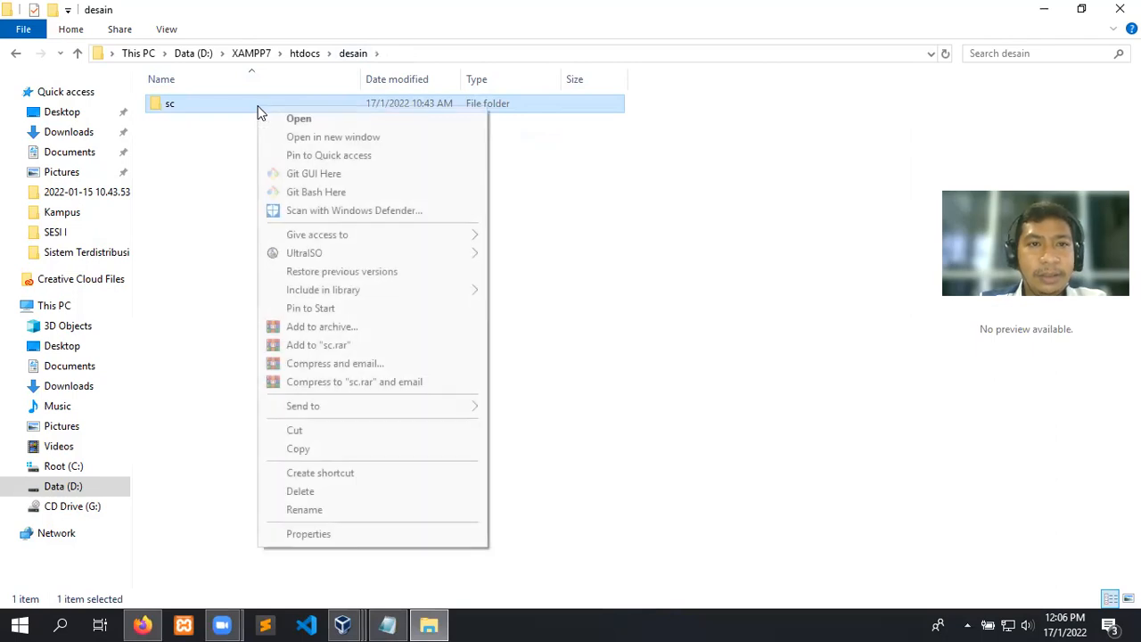
pyautogui.click(353, 536)
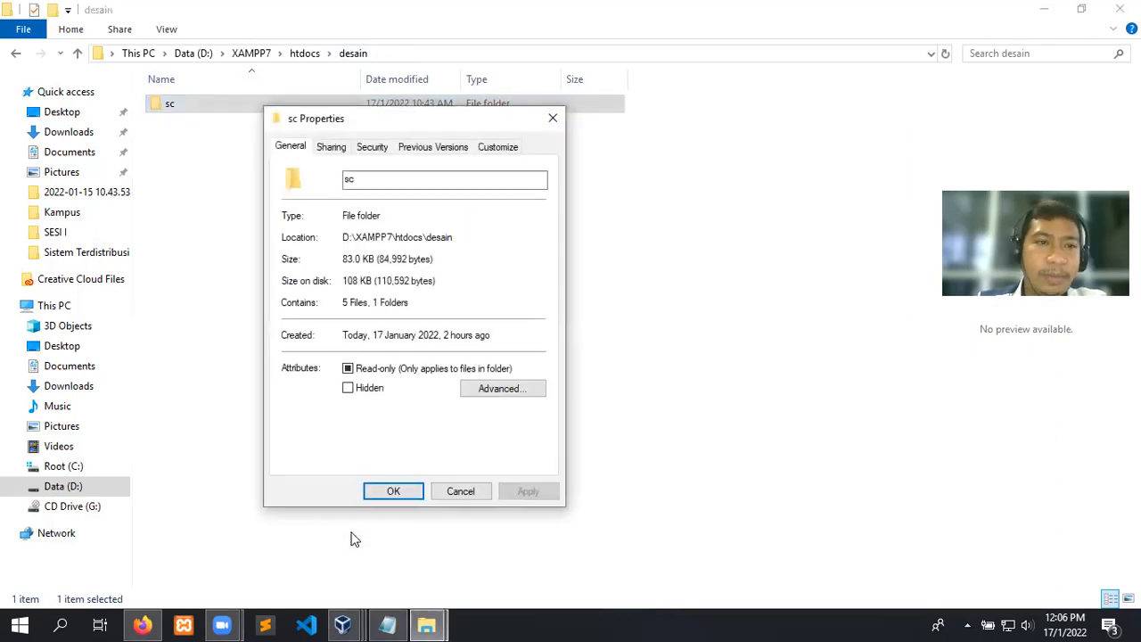
pyautogui.click(331, 147)
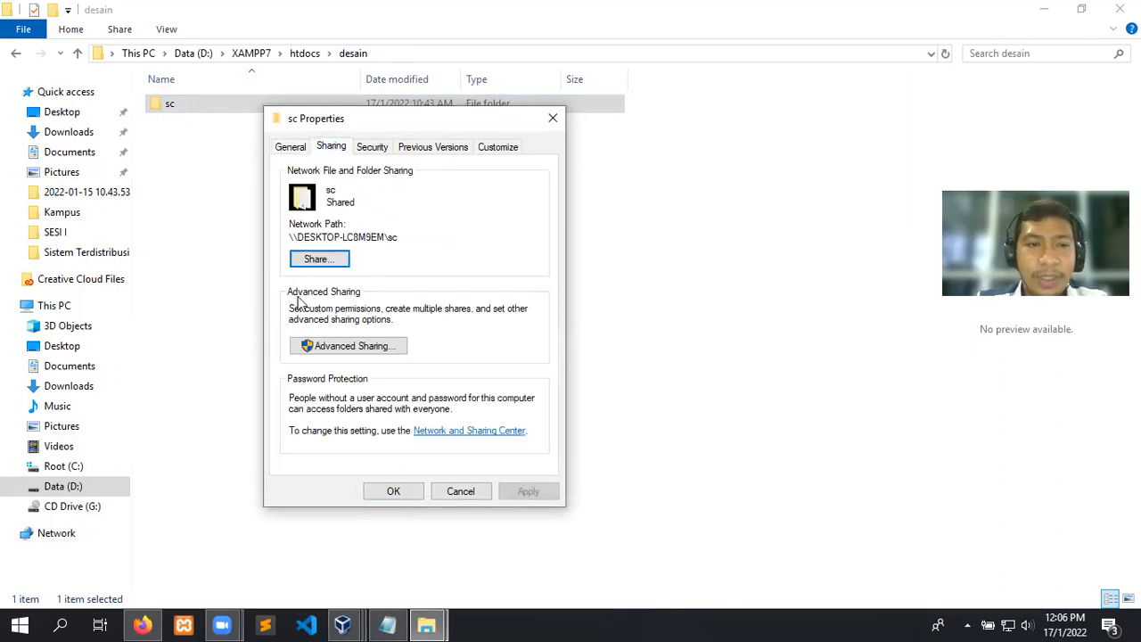
pyautogui.click(330, 259)
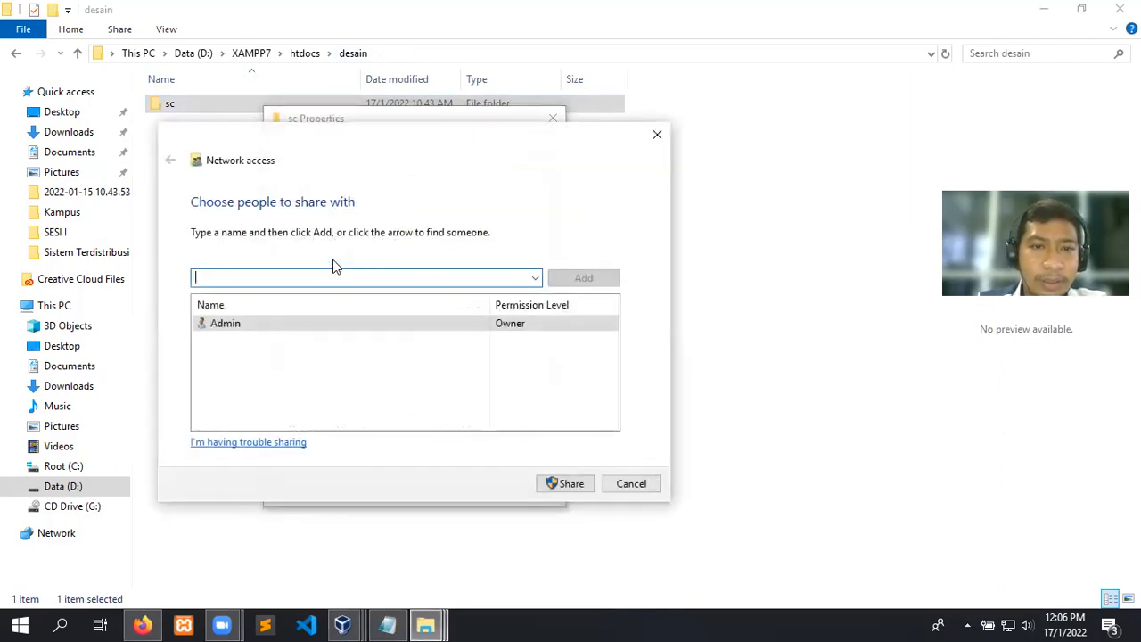
pyautogui.click(535, 277)
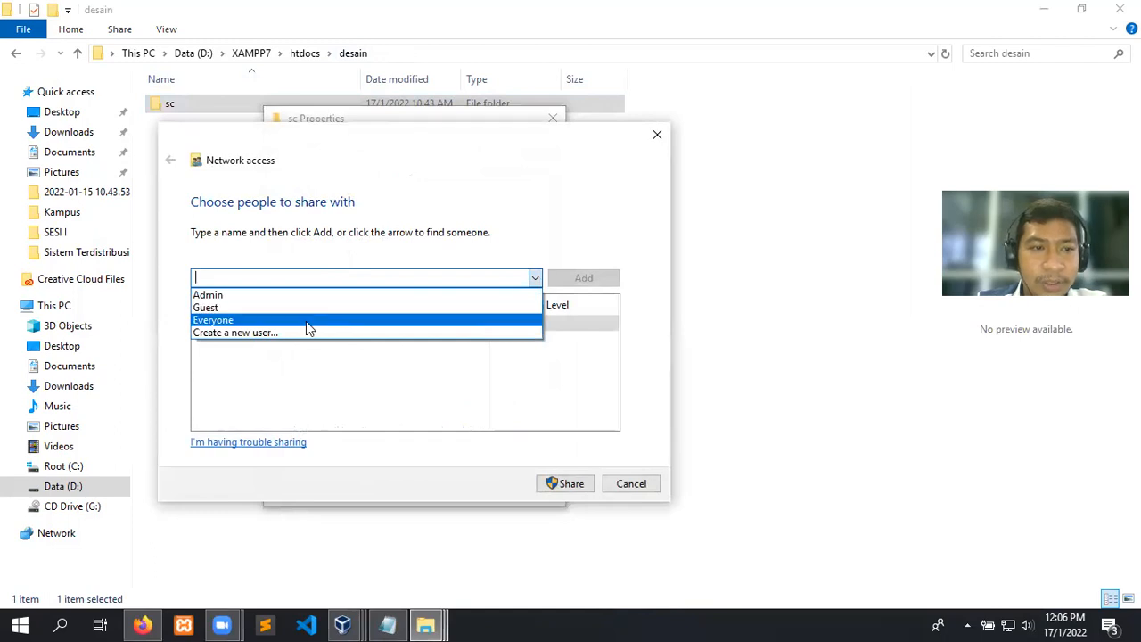
pyautogui.click(306, 321)
pyautogui.click(583, 279)
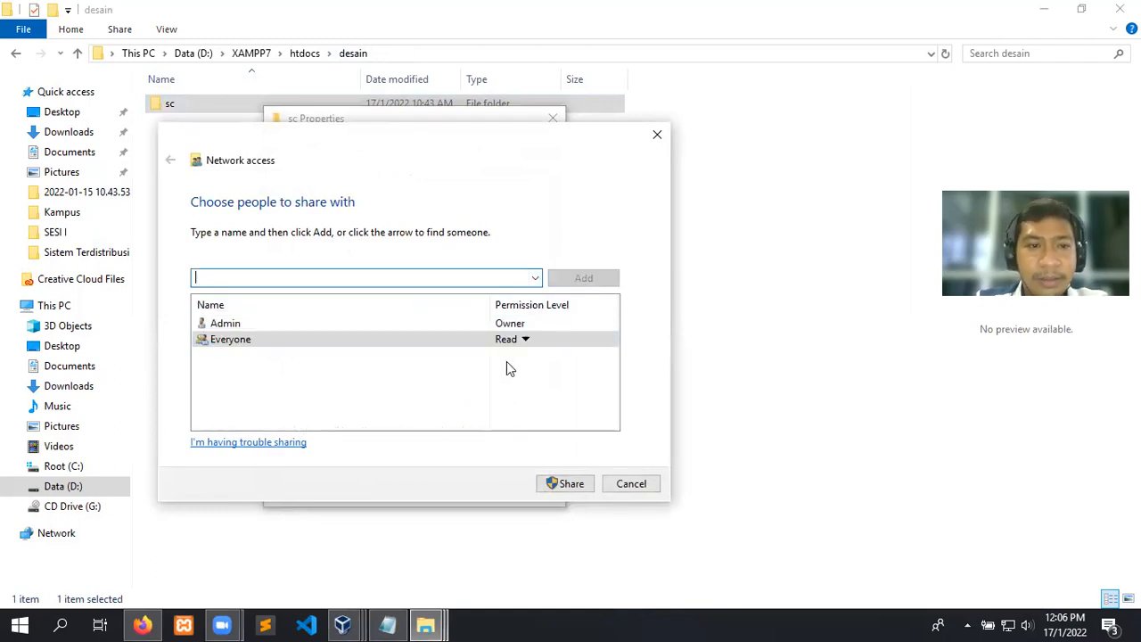
# Give Everyone the Read/Write permission level, share the sc folder and close its properties.
pyautogui.click(525, 340)
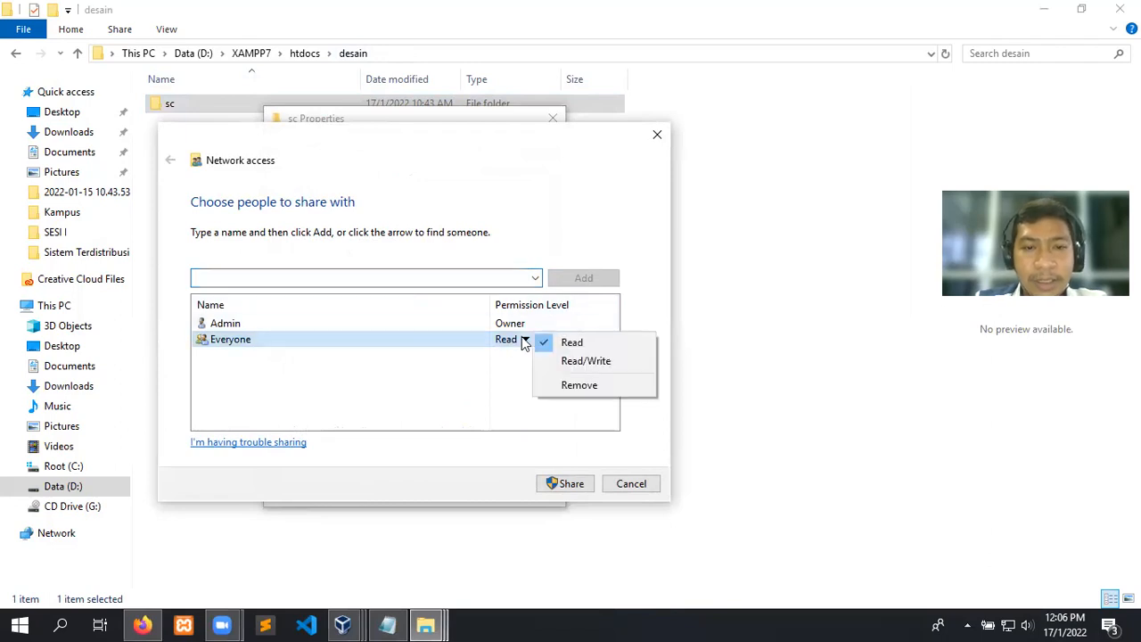
pyautogui.click(586, 361)
pyautogui.click(582, 488)
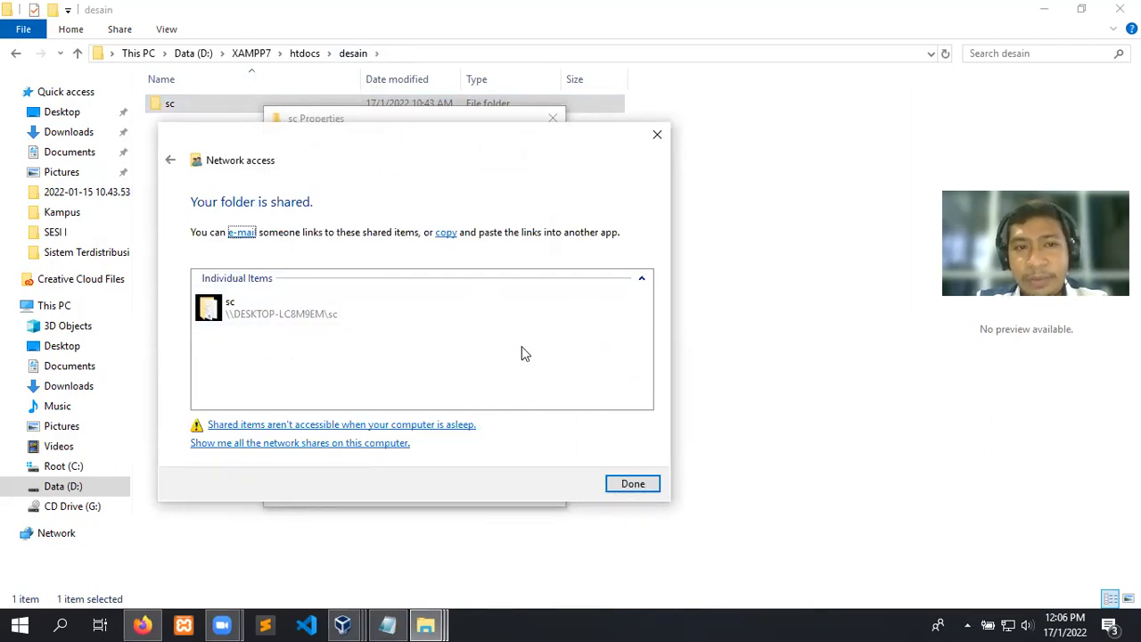
pyautogui.click(648, 491)
pyautogui.click(393, 491)
pyautogui.click(533, 268)
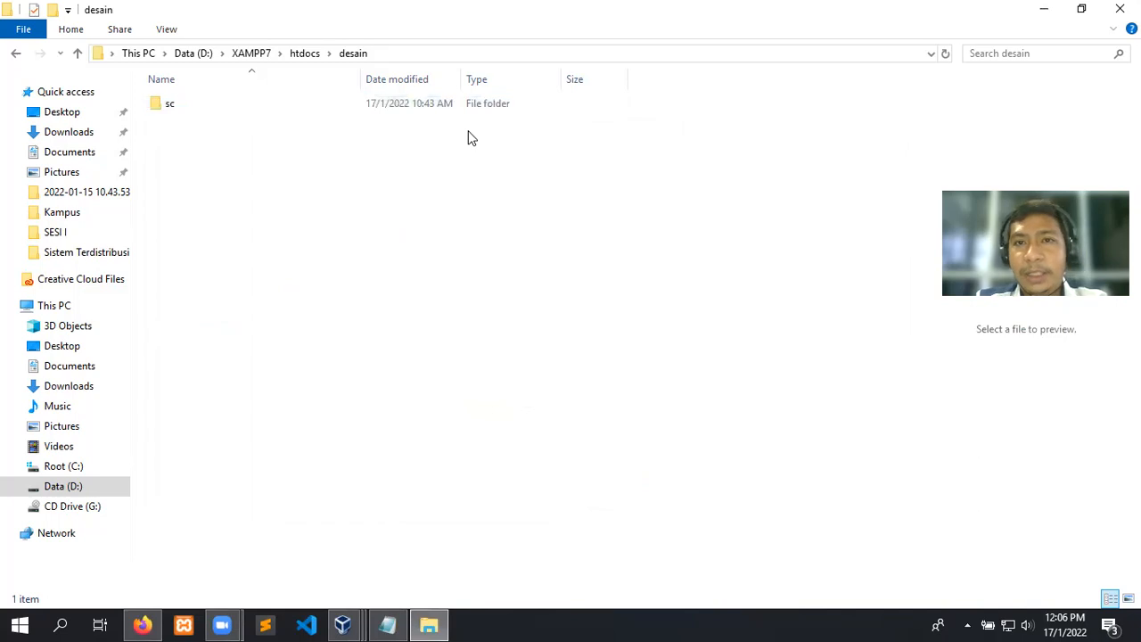
# Switch to the Windows Server 2016 virtual machine, open the sc share on 192.168.100.5 and copy all its contents.
pyautogui.hotkey('alt', 'Tab')
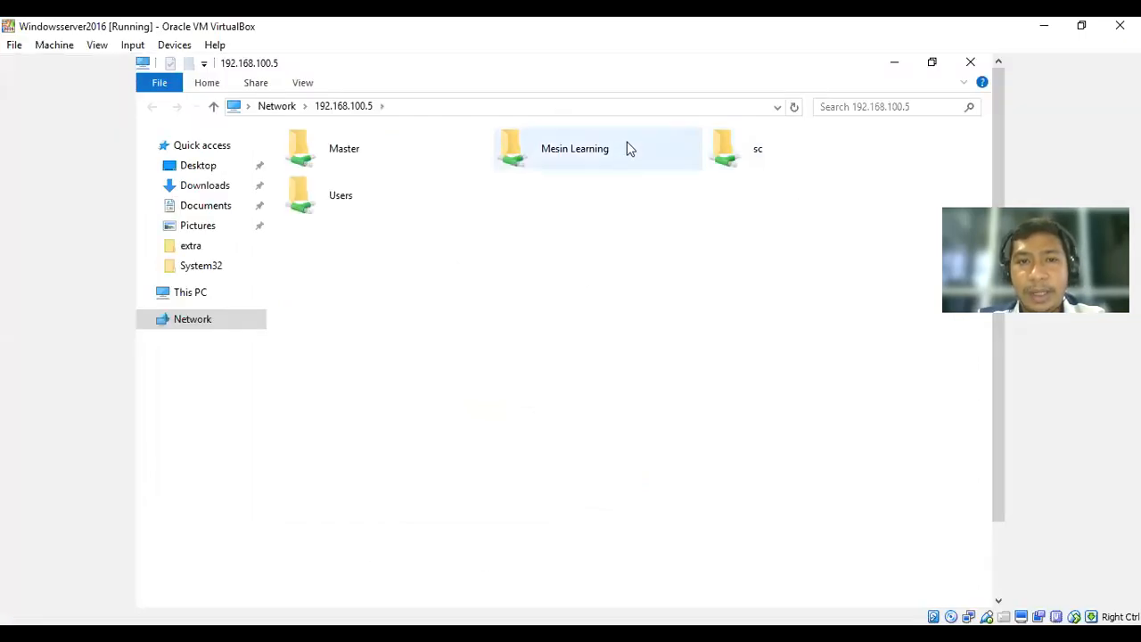
pyautogui.doubleClick(752, 155)
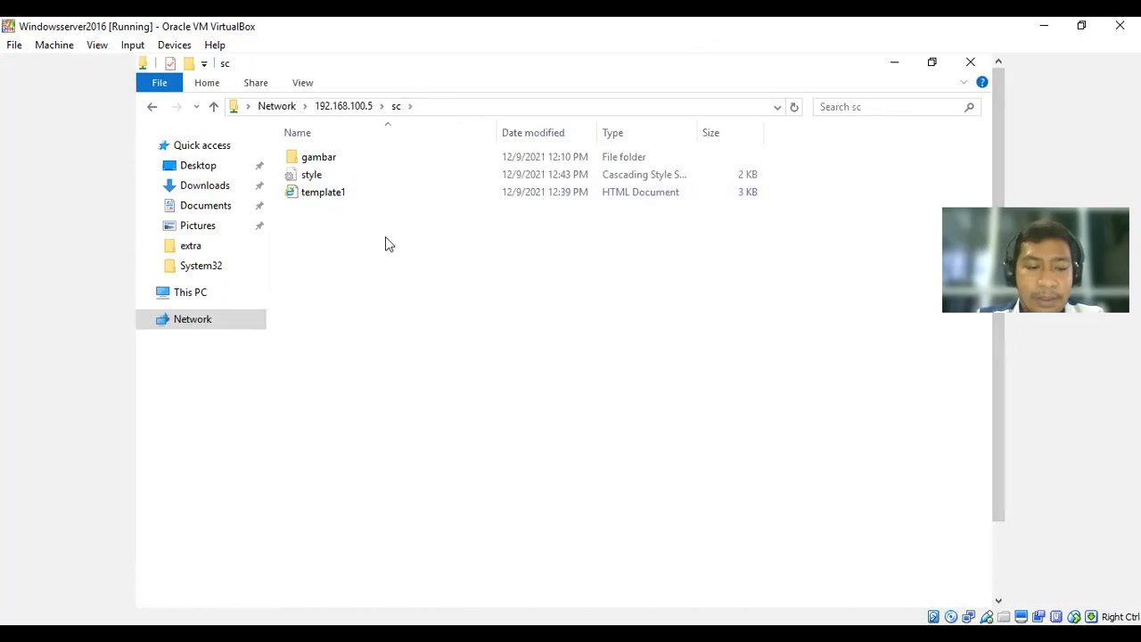
pyautogui.hotkey('ctrl', 'a')
pyautogui.rightClick(370, 170)
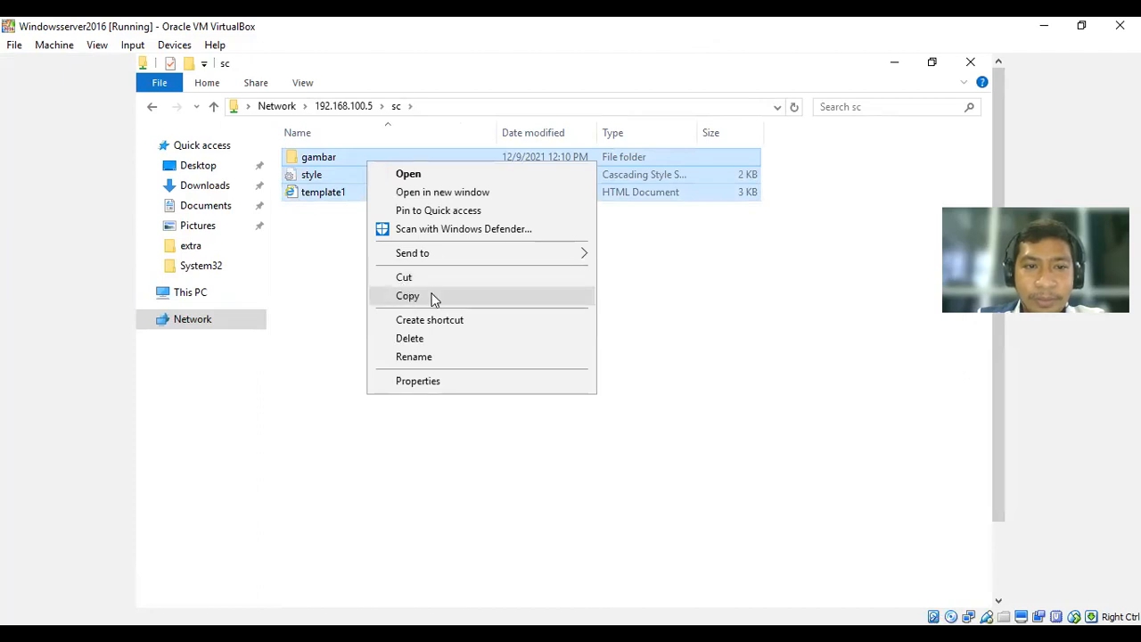
pyautogui.click(415, 301)
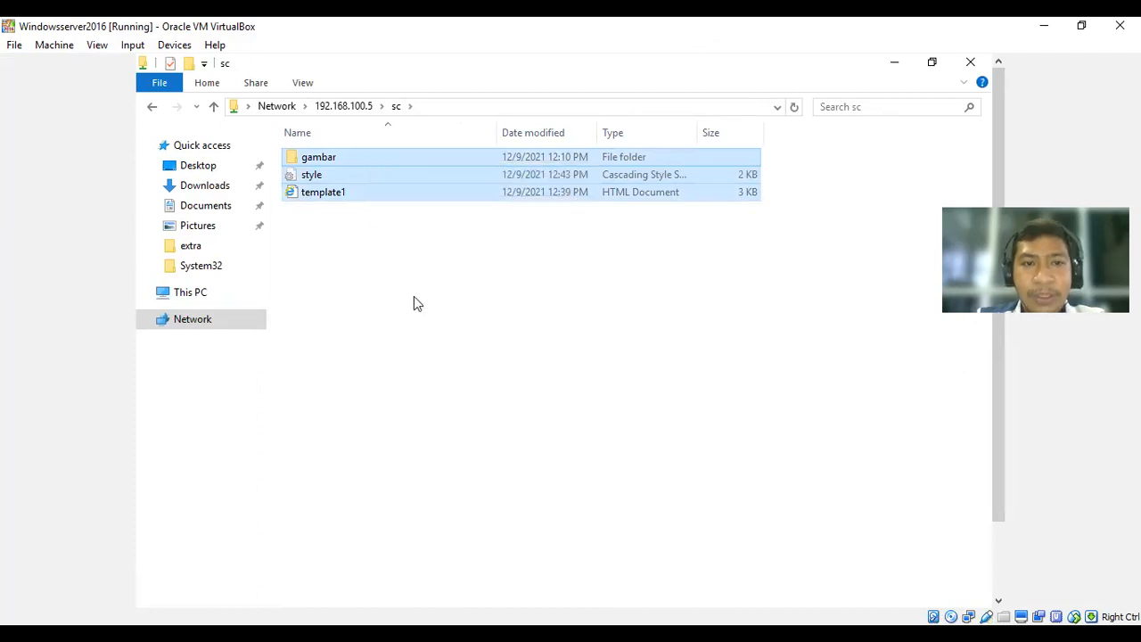
# Go to the htdocs folder inside xampp on the virtual machine's Local Disk (C:).
pyautogui.click(190, 297)
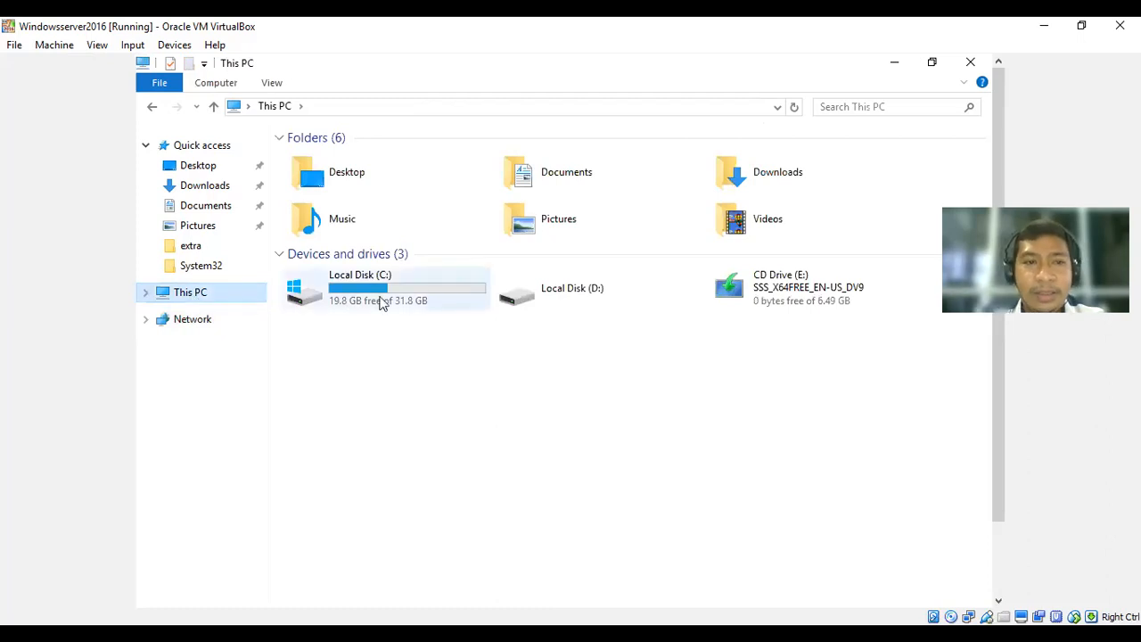
pyautogui.click(399, 289)
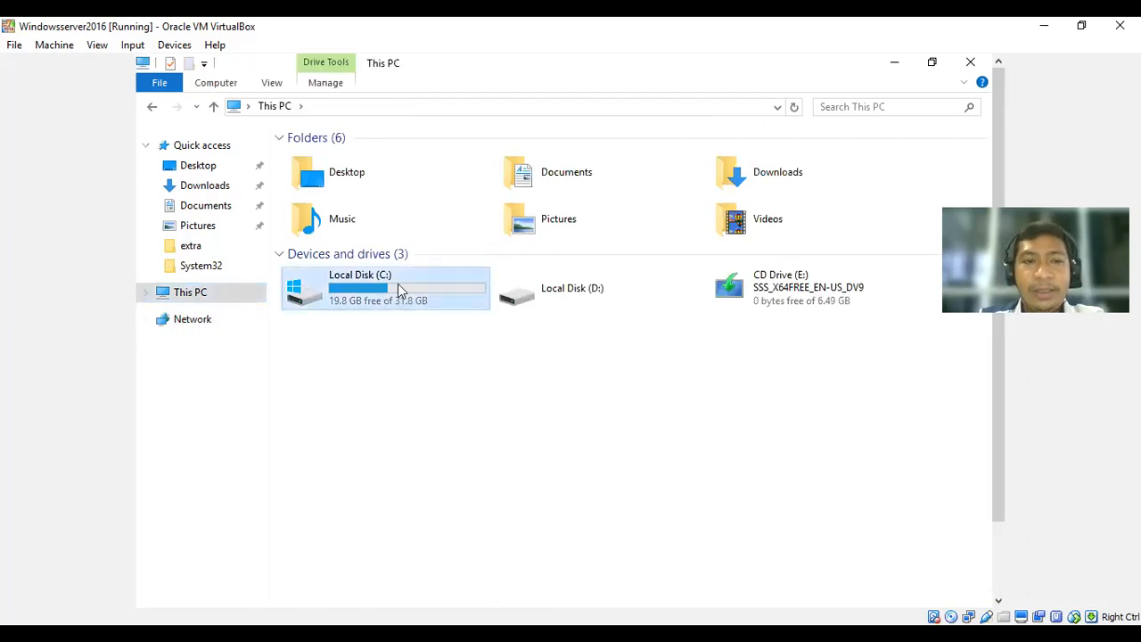
pyautogui.doubleClick(399, 290)
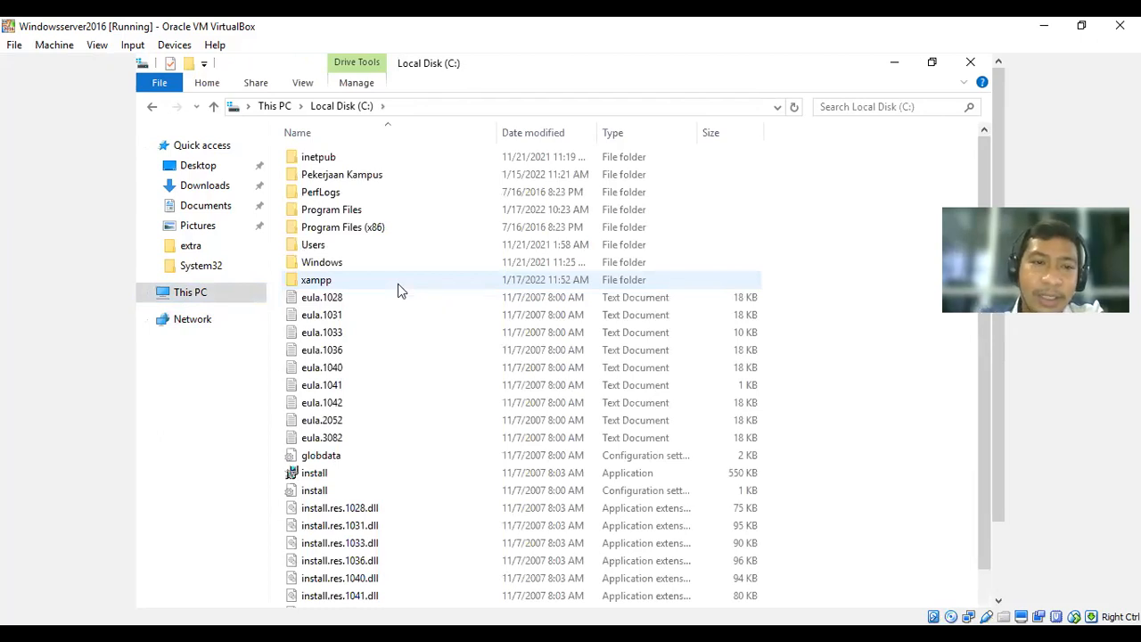
pyautogui.doubleClick(351, 280)
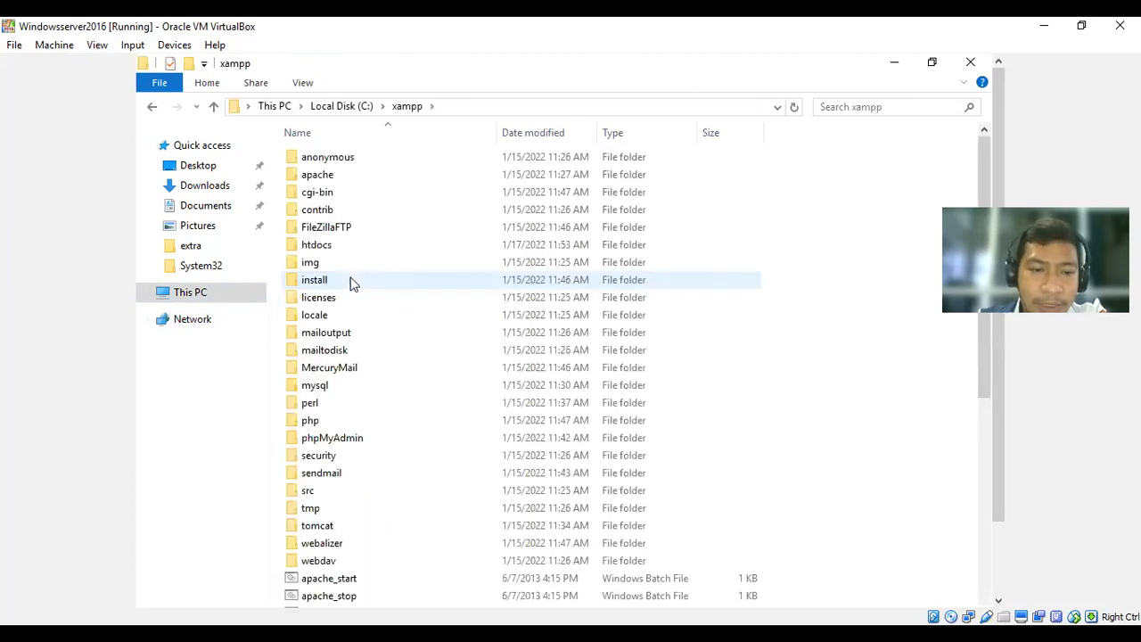
pyautogui.scroll(-8, 350, 282)
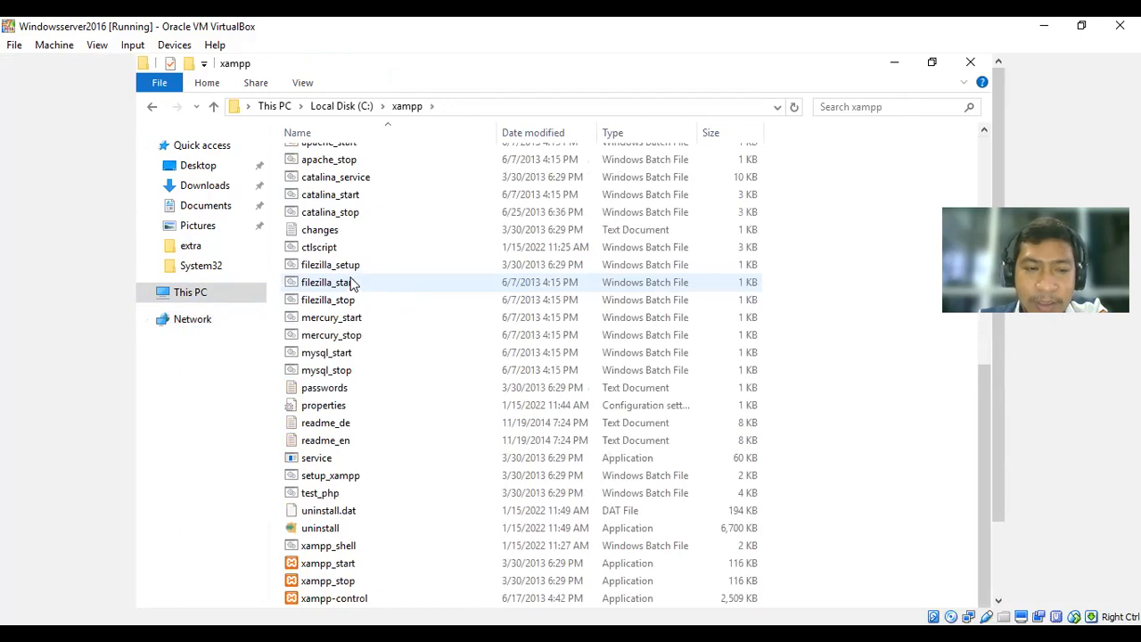
pyautogui.scroll(8, 352, 283)
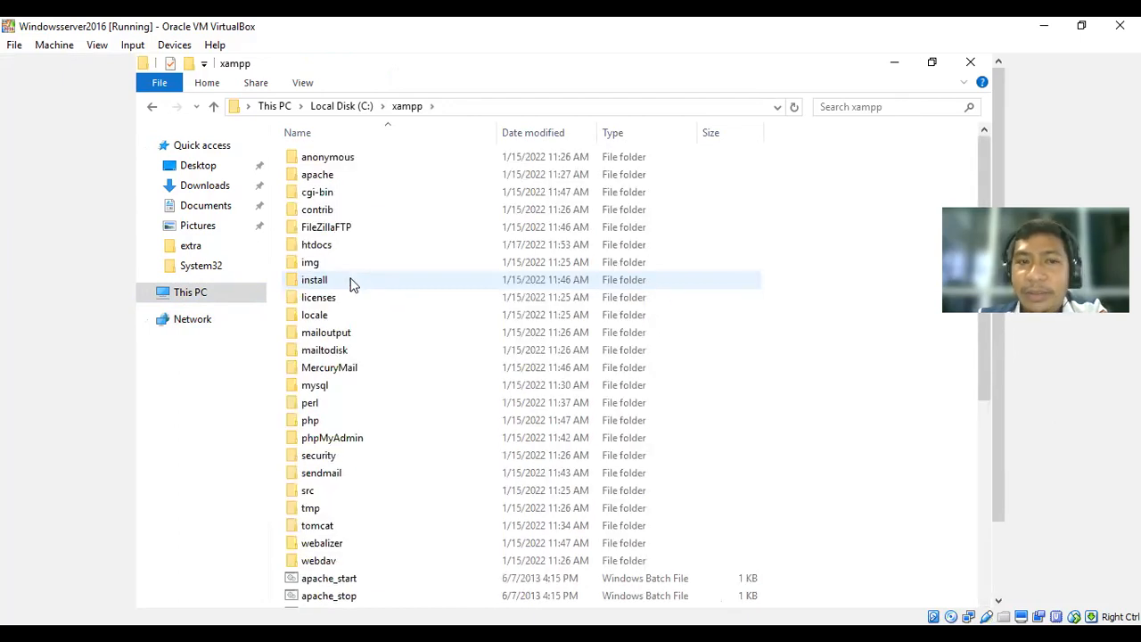
pyautogui.click(333, 251)
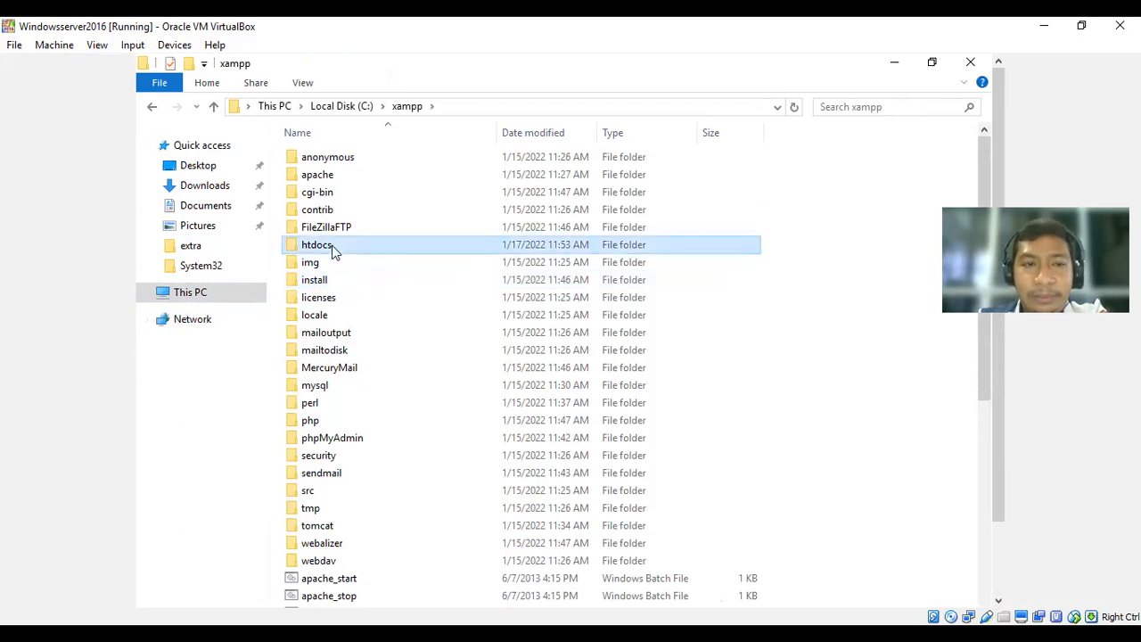
pyautogui.doubleClick(384, 243)
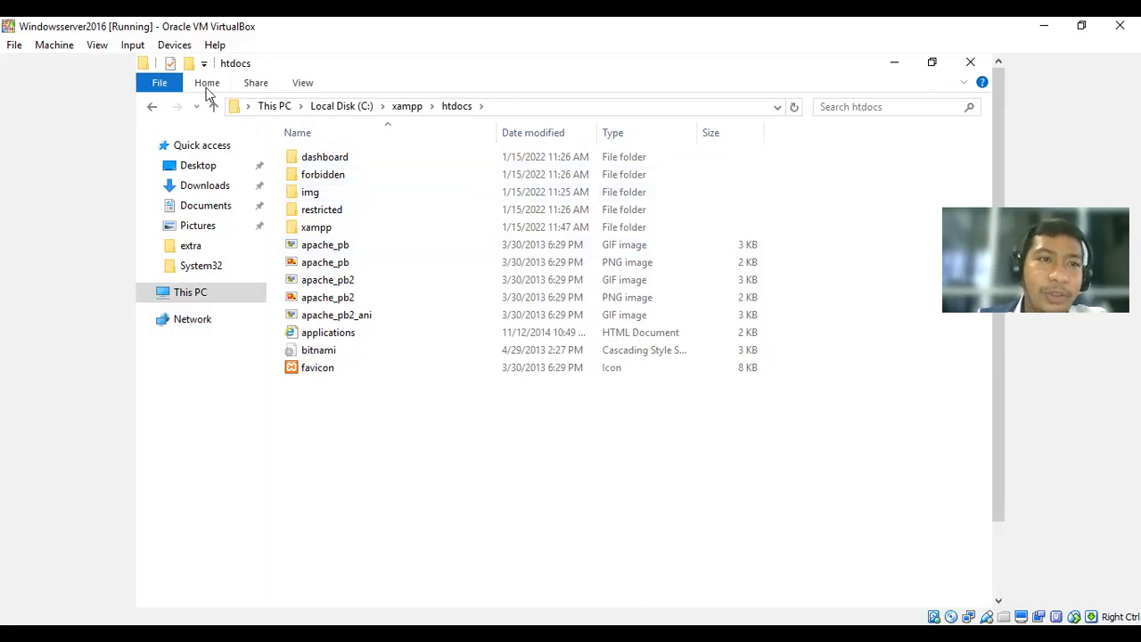
# Create a folder named portofolio in htdocs and open it.
pyautogui.click(189, 64)
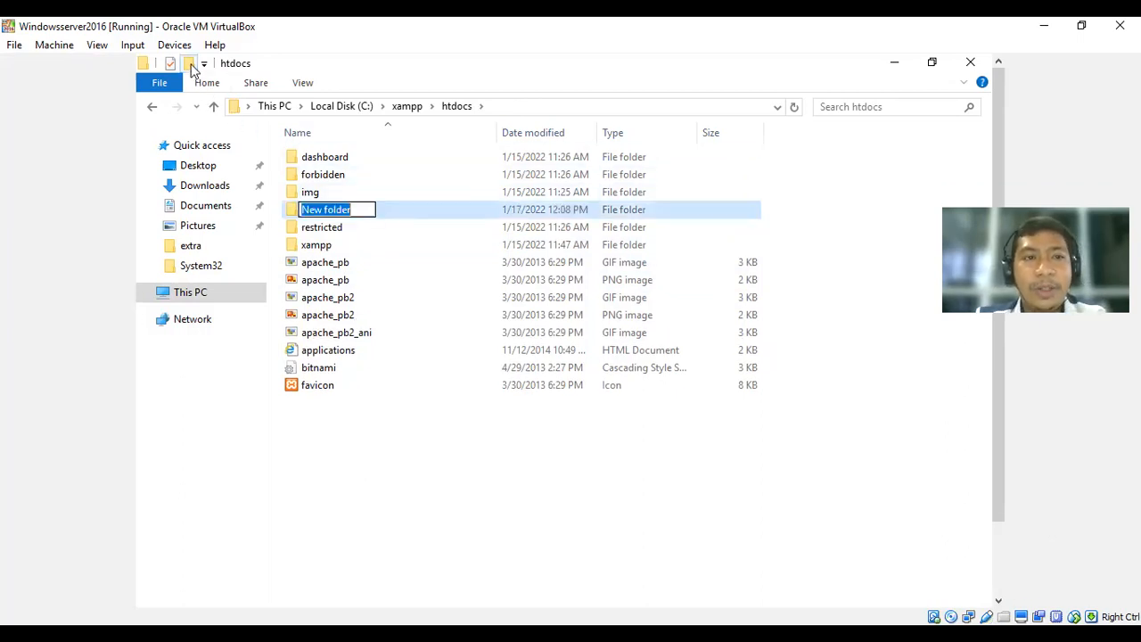
pyautogui.write('por')
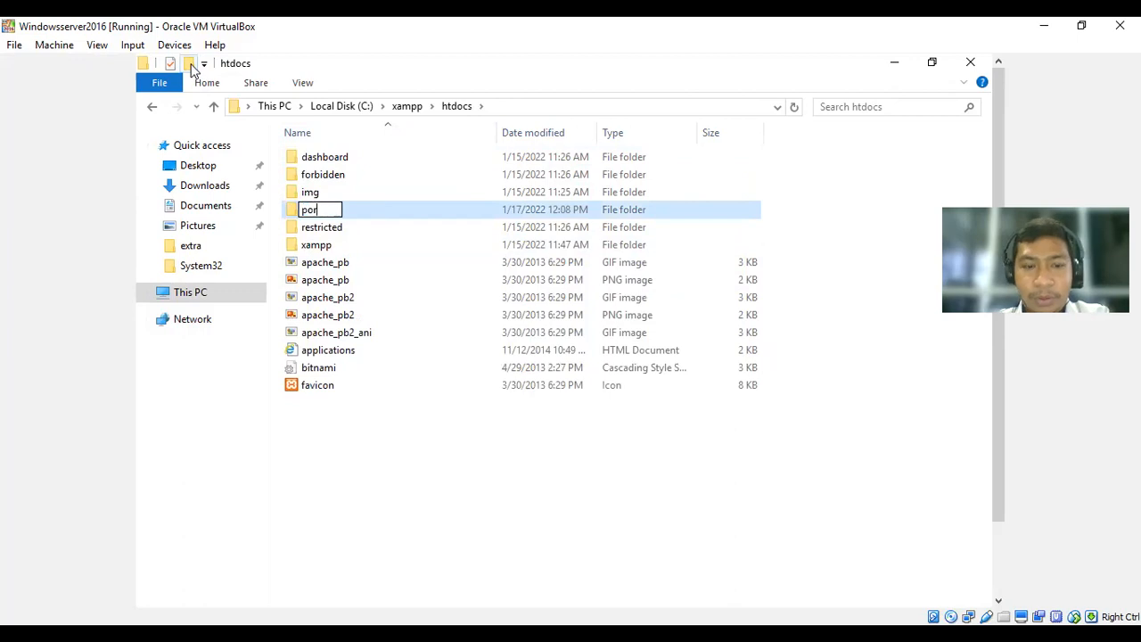
pyautogui.write('tofolio')
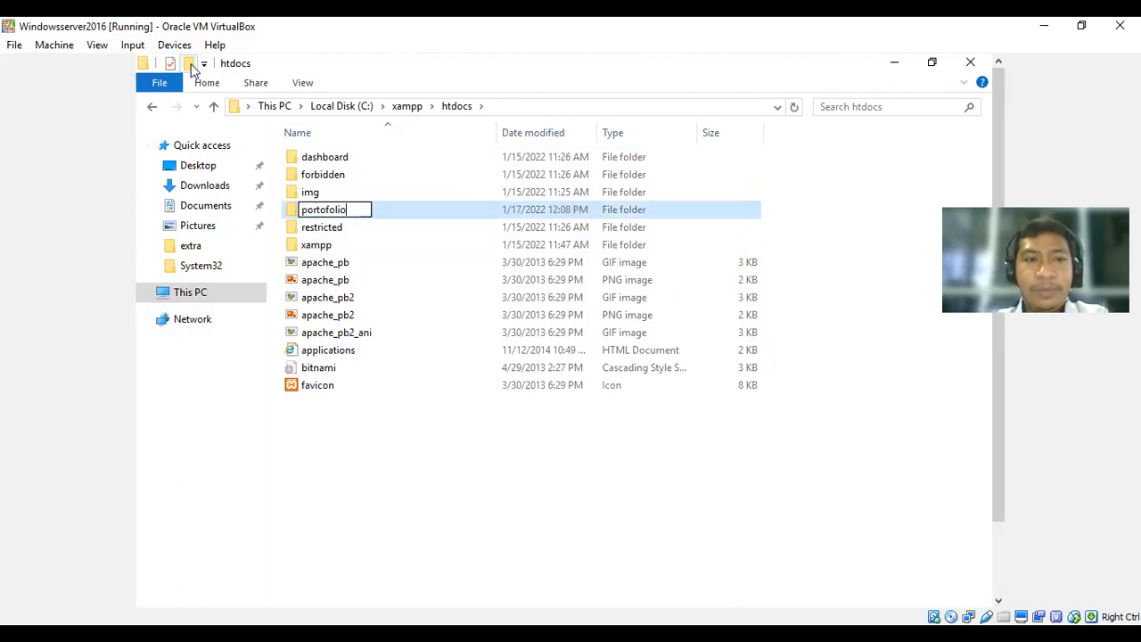
pyautogui.press('Return')
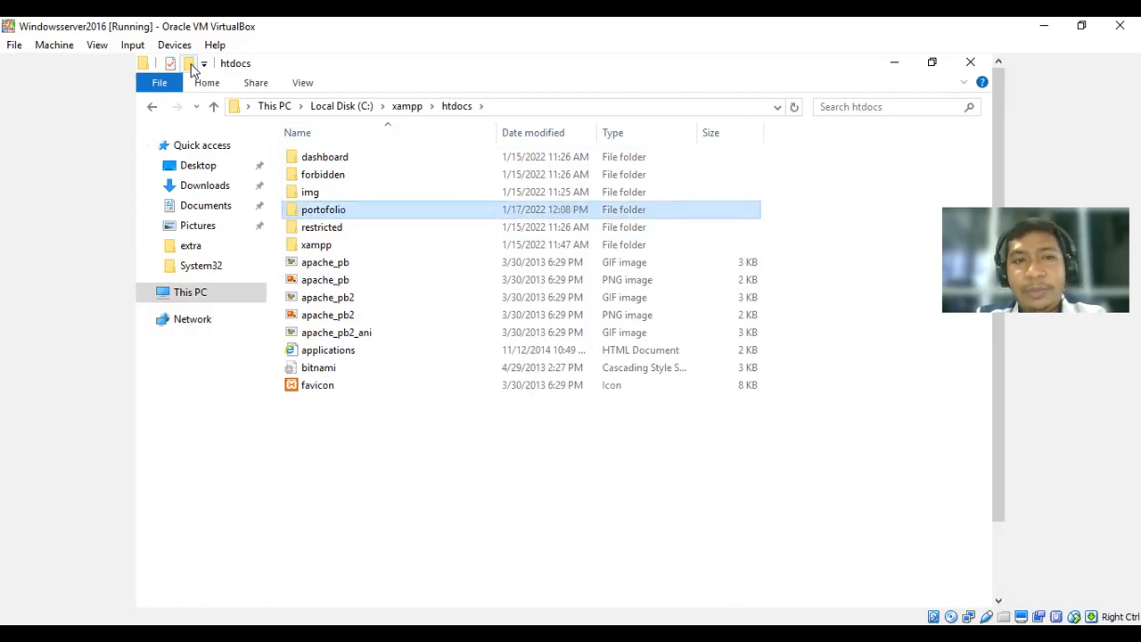
pyautogui.press('Return')
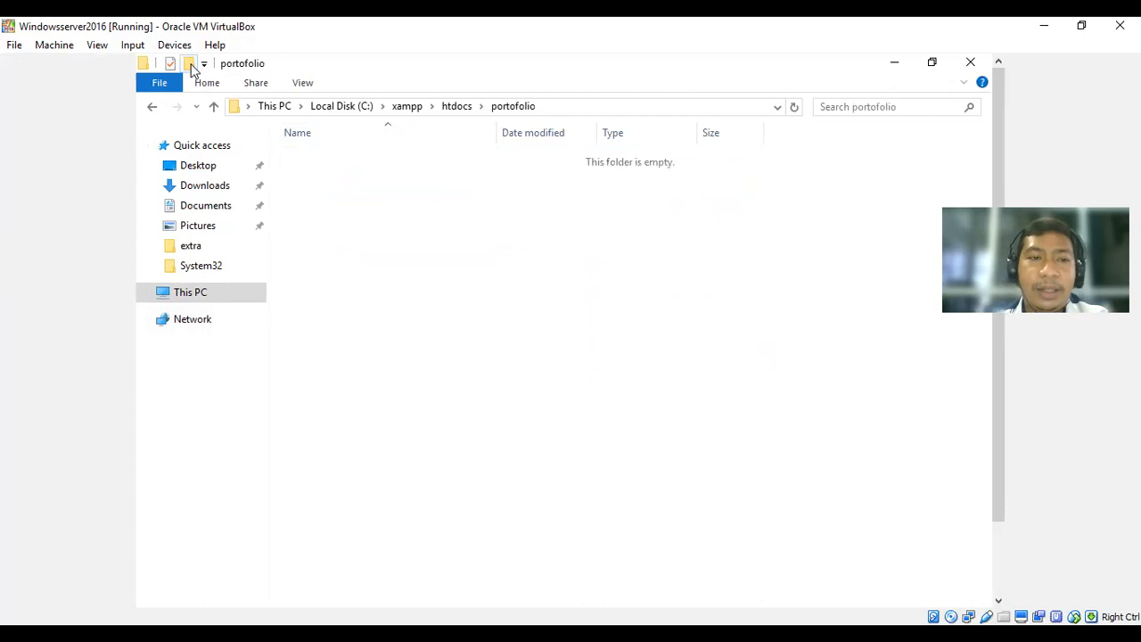
# Paste the copied gambar, style and template1 items into portofolio and return to htdocs.
pyautogui.rightClick(480, 247)
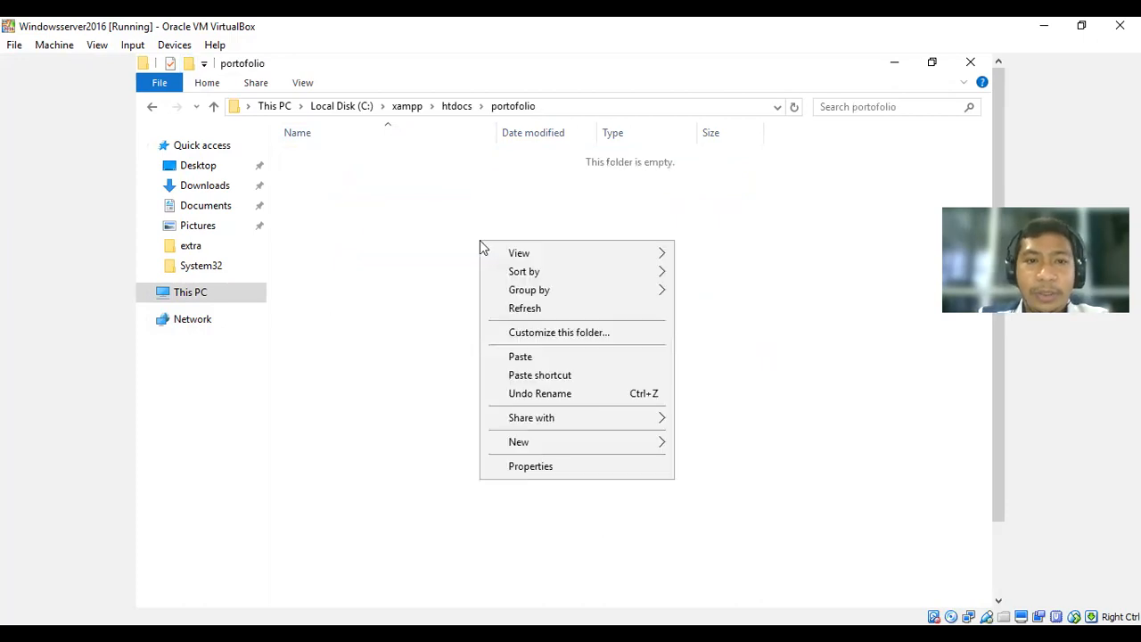
pyautogui.click(527, 358)
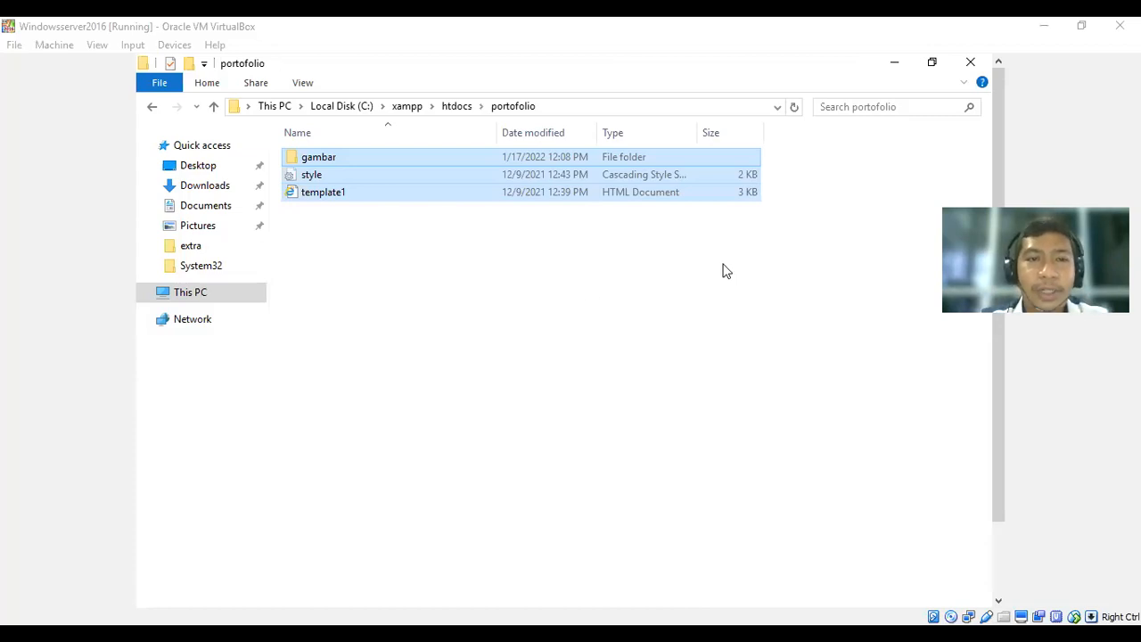
pyautogui.click(586, 293)
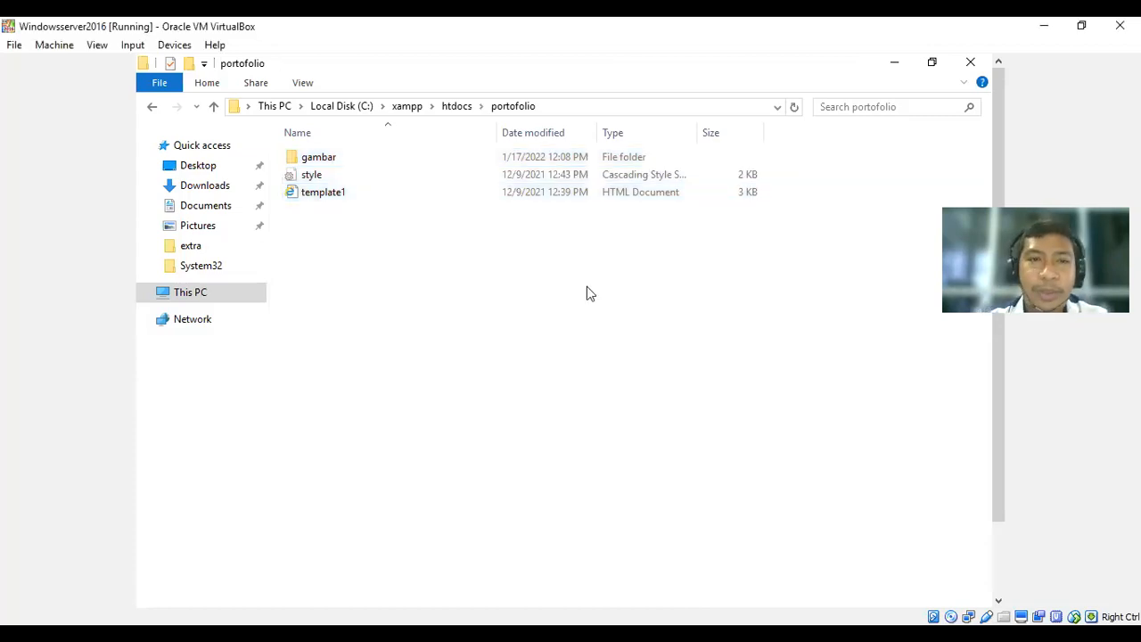
pyautogui.click(460, 108)
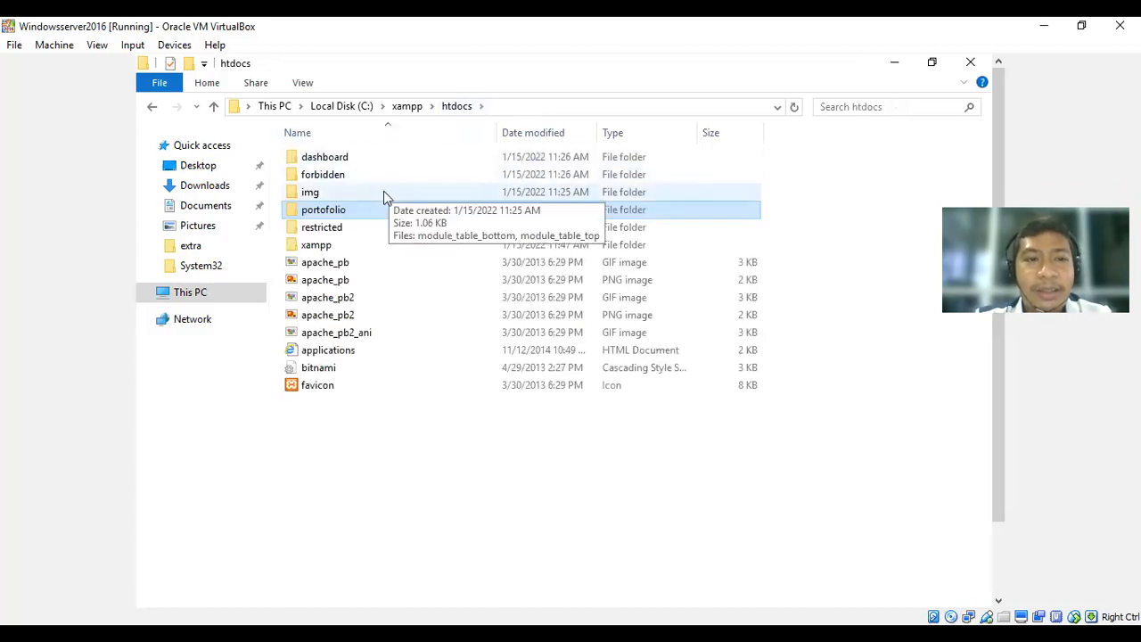
pyautogui.moveTo(372, 207)
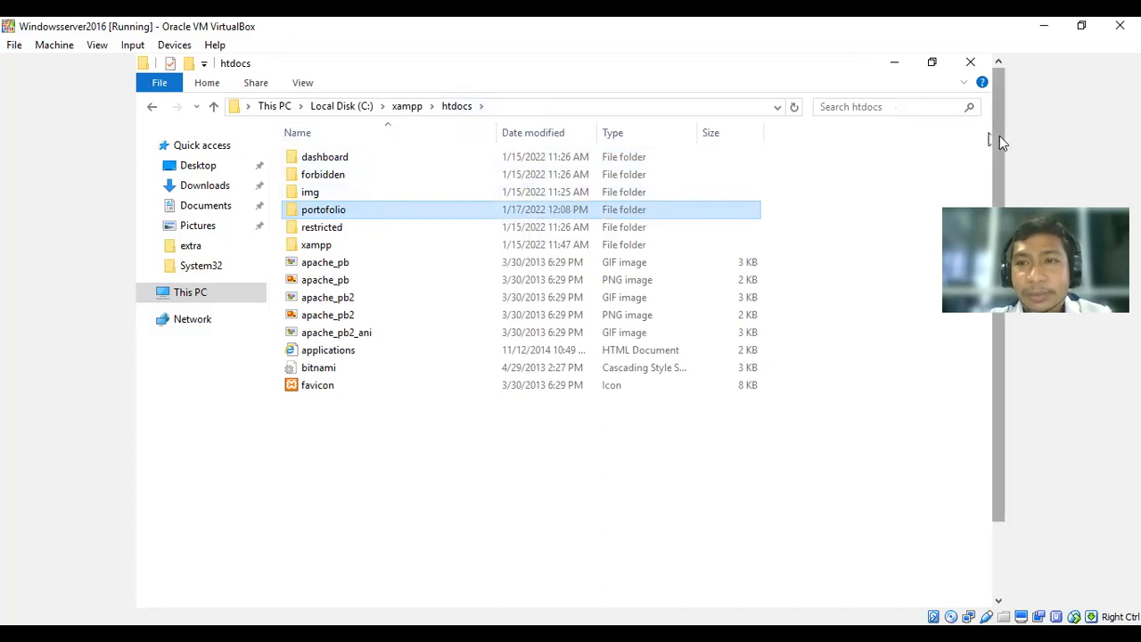
# Open Internet Explorer on the virtual machine and load the localhost page.
pyautogui.moveTo(999, 134); pyautogui.dragTo(996, 216)
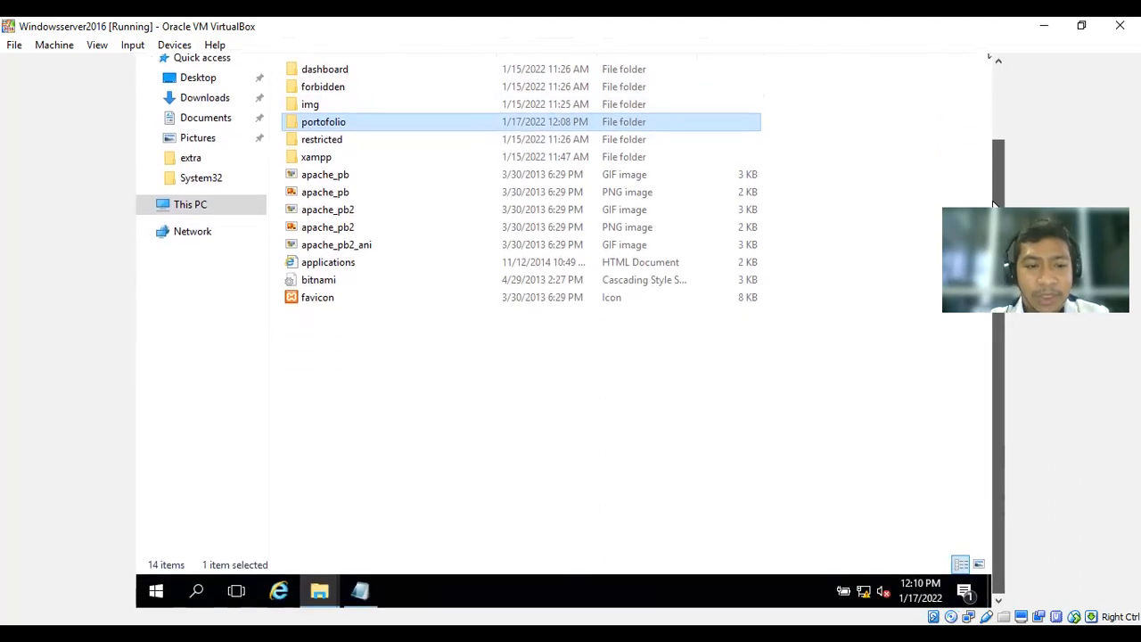
pyautogui.click(280, 592)
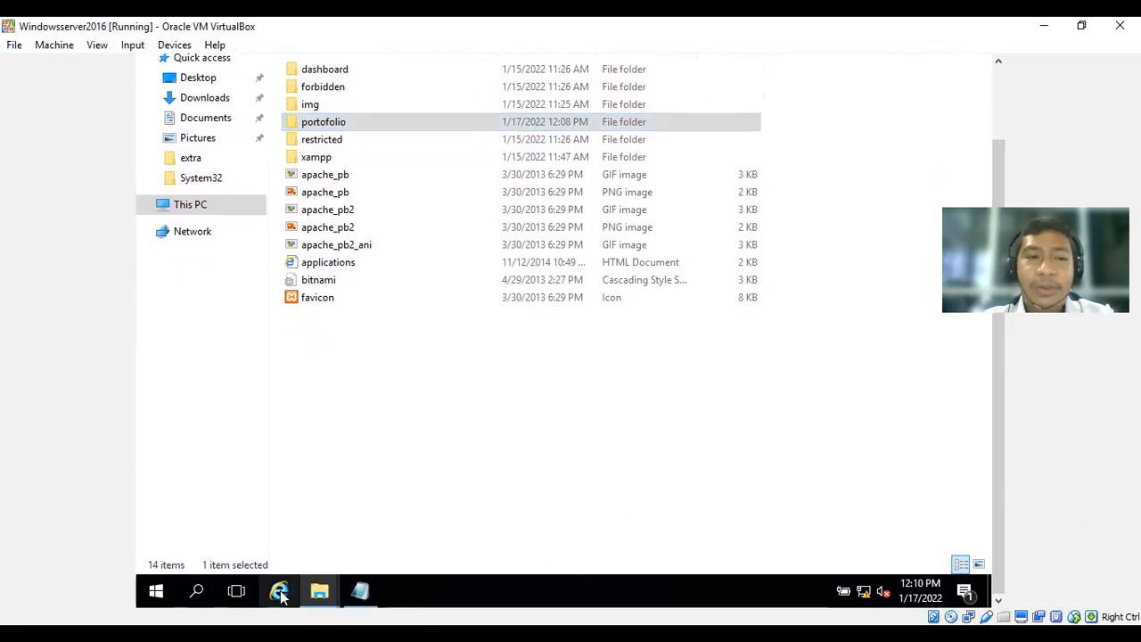
pyautogui.moveTo(999, 152); pyautogui.dragTo(1006, 75)
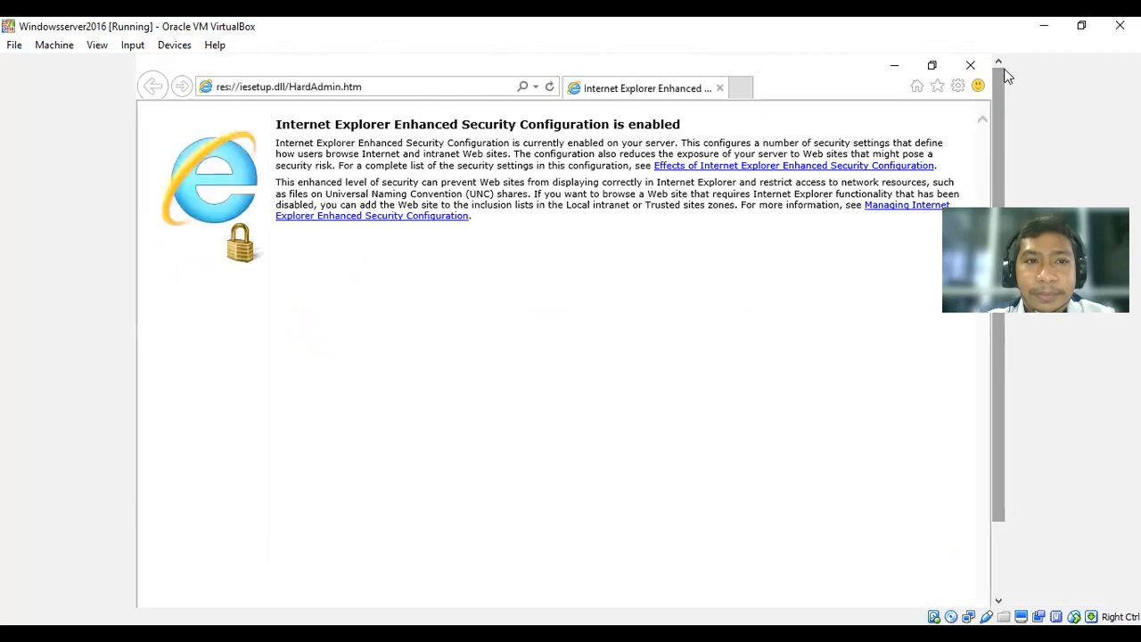
pyautogui.click(402, 84)
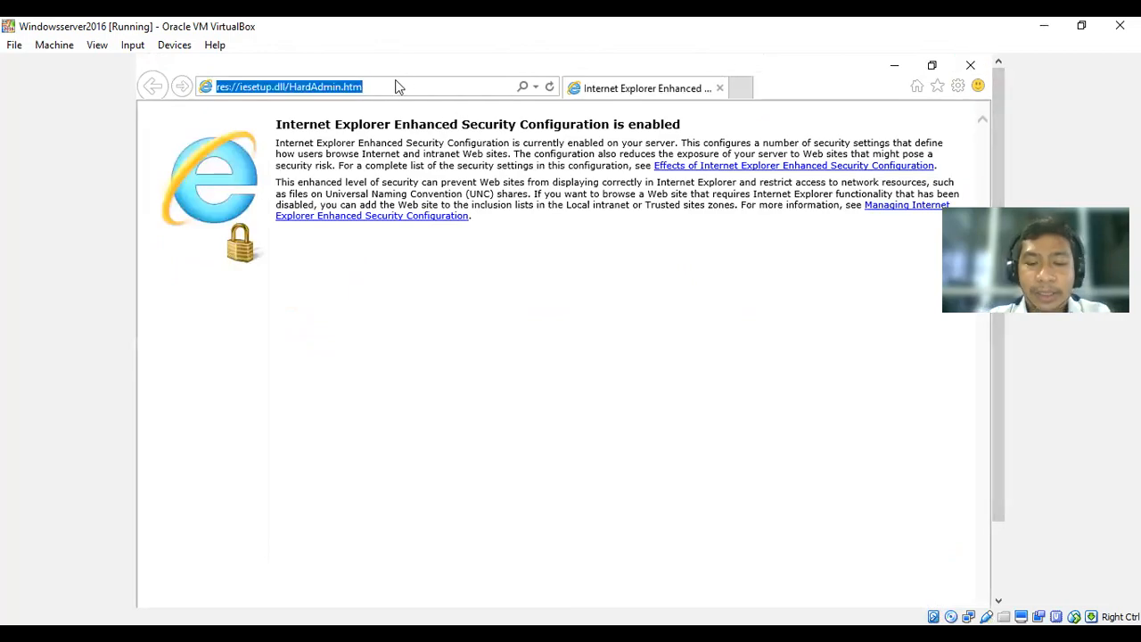
pyautogui.write('loca')
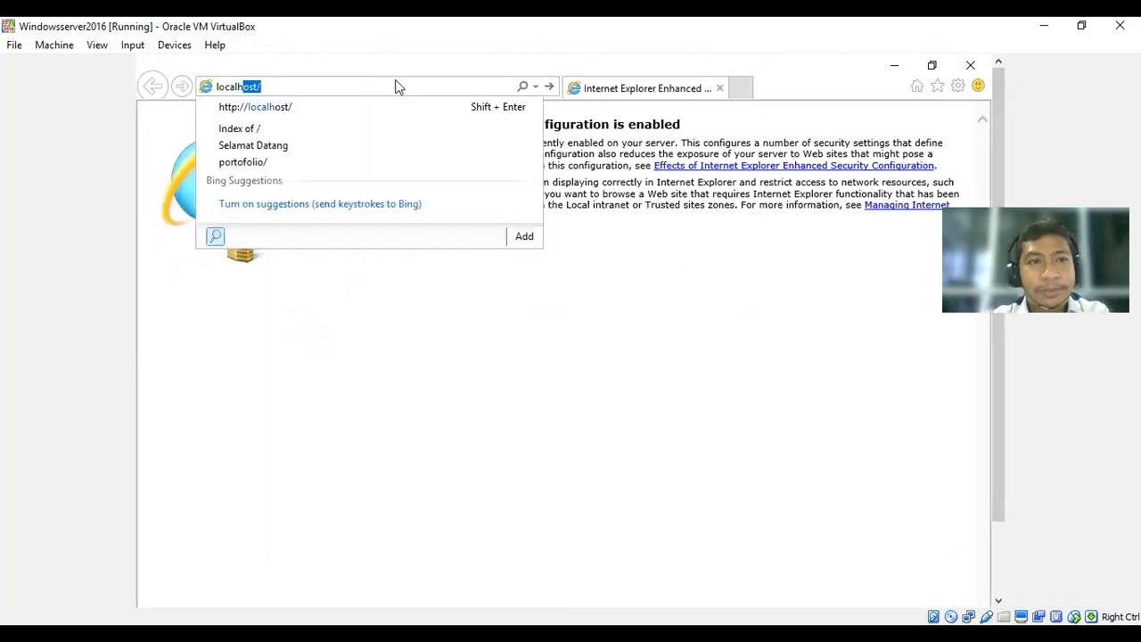
pyautogui.write('lh')
pyautogui.press('Return')
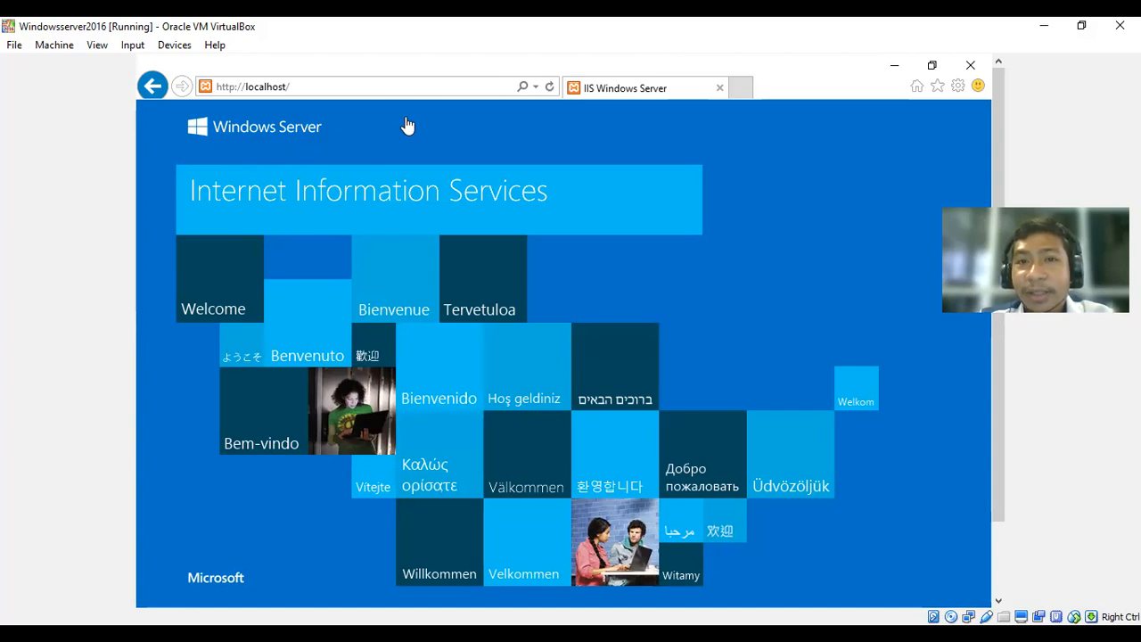
# Launch the XAMPP Control Panel on the virtual machine.
pyautogui.moveTo(994, 109); pyautogui.dragTo(1008, 203)
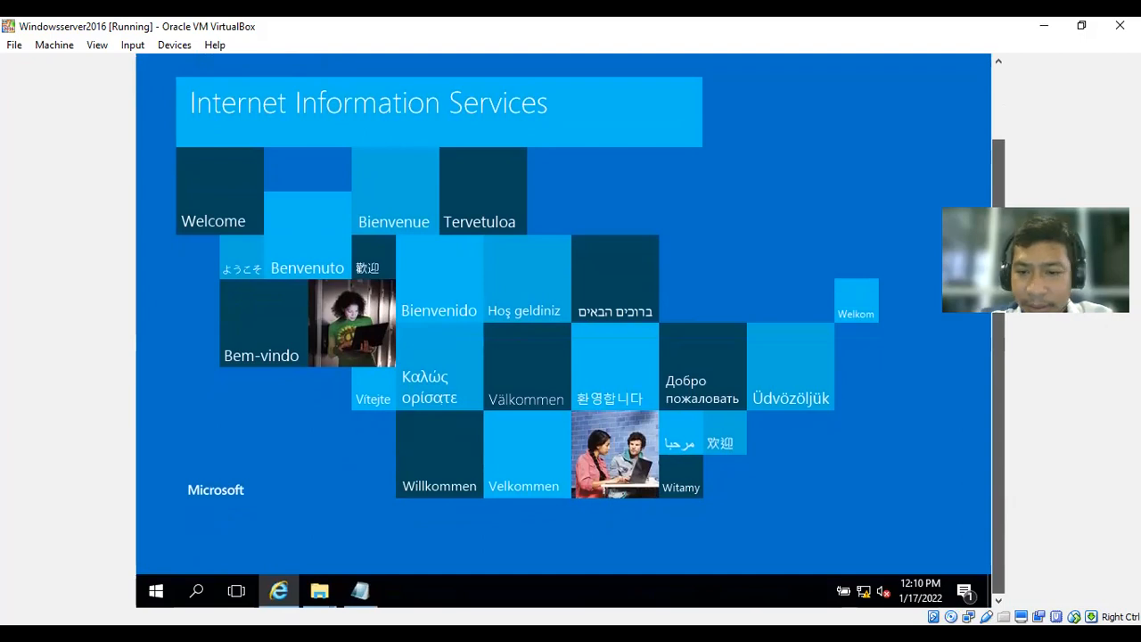
pyautogui.click(152, 594)
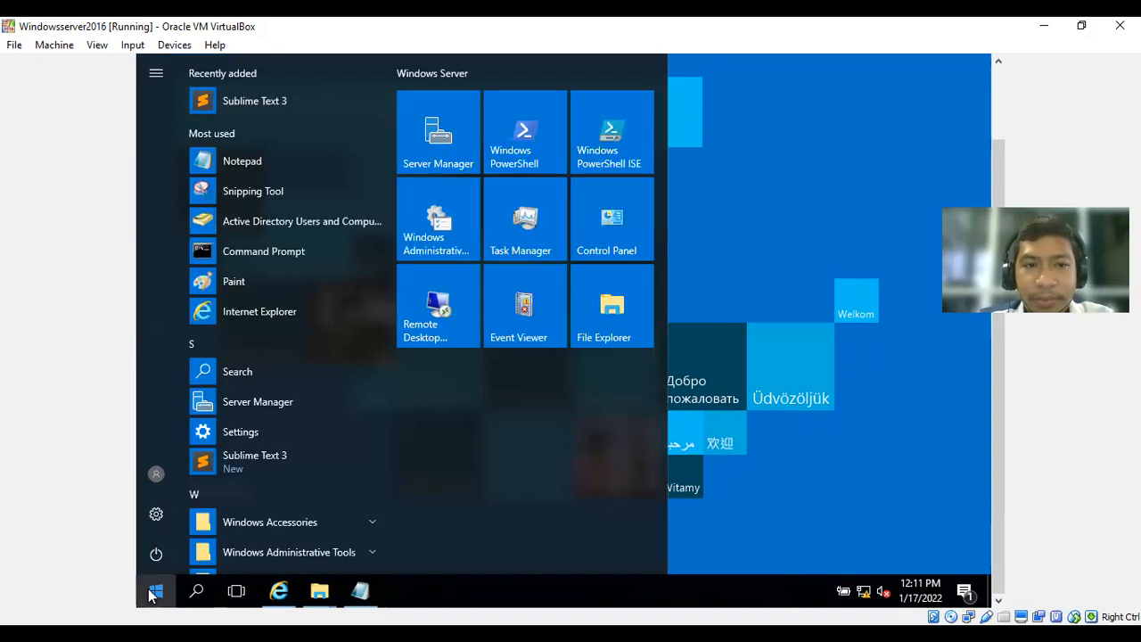
pyautogui.scroll(-3, 348, 479)
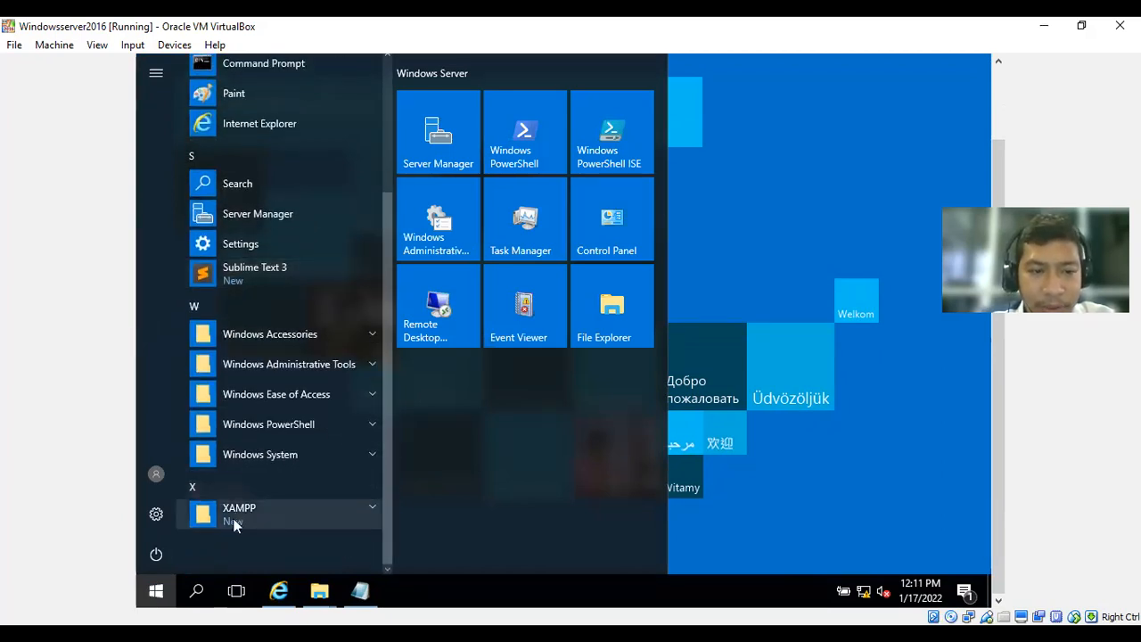
pyautogui.click(375, 506)
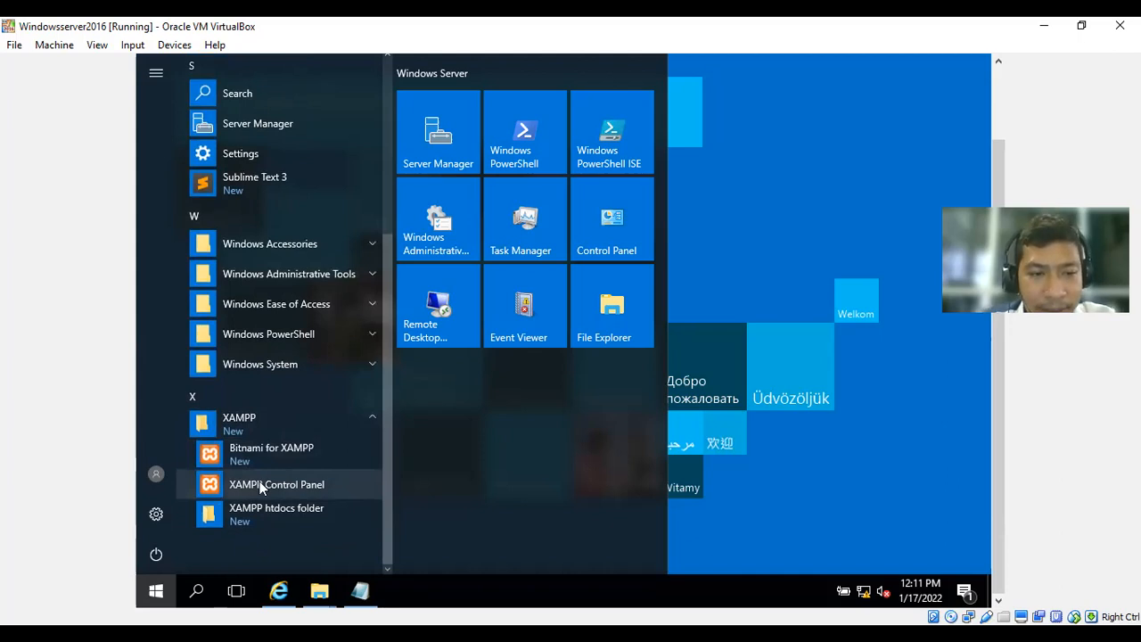
pyautogui.click(261, 485)
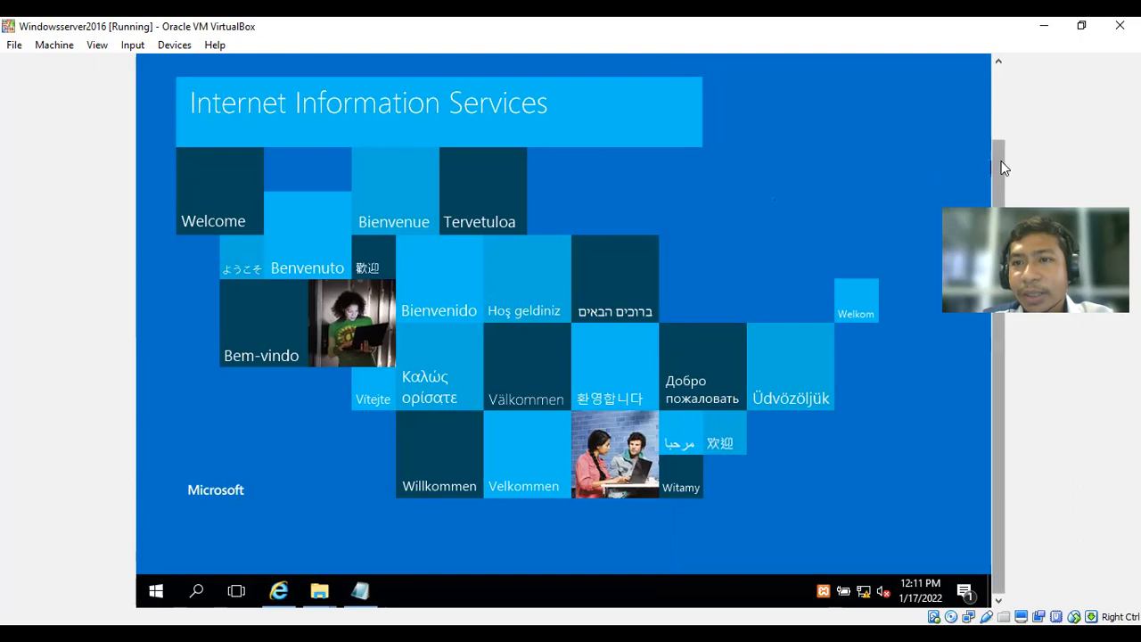
# Try to start the Apache module from the XAMPP Control Panel.
pyautogui.moveTo(998, 147); pyautogui.dragTo(995, 105)
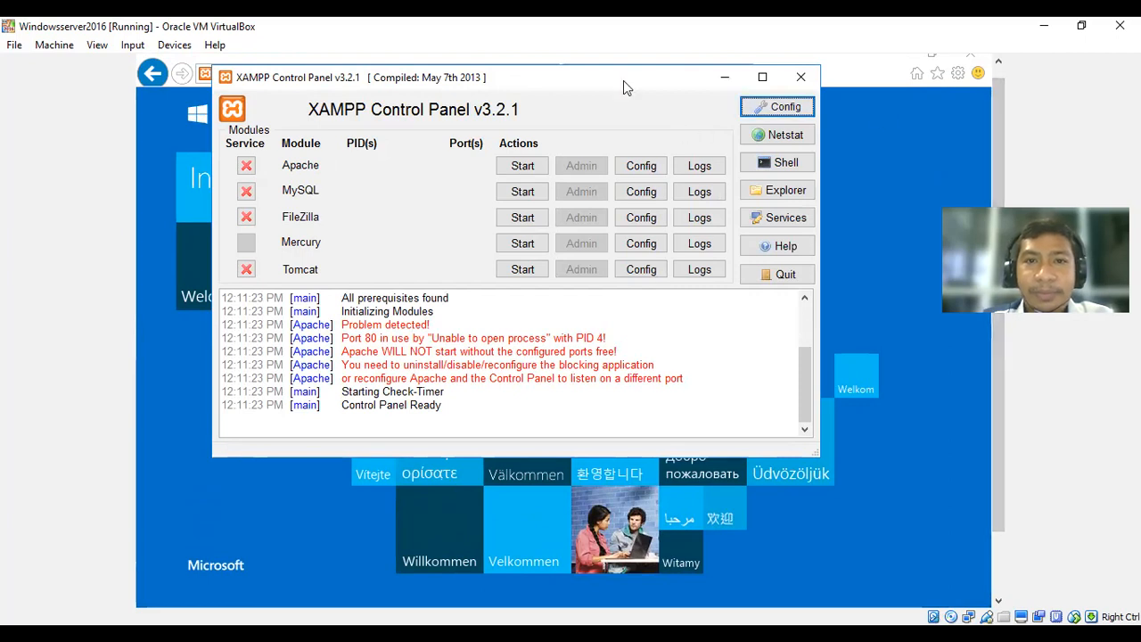
pyautogui.moveTo(623, 81); pyautogui.dragTo(683, 109)
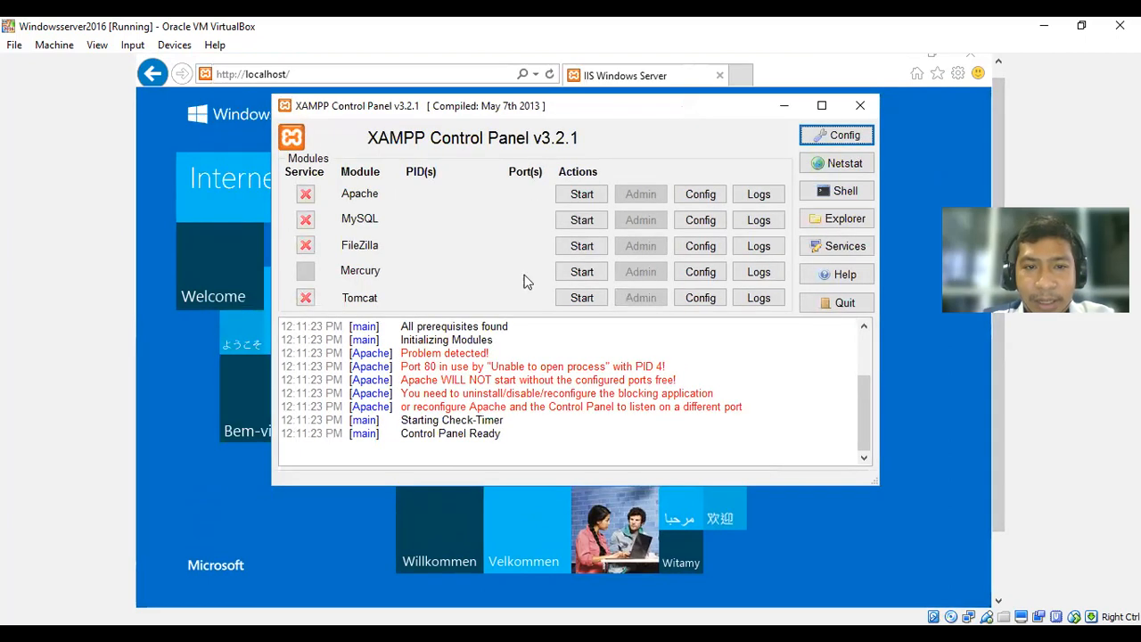
pyautogui.click(579, 196)
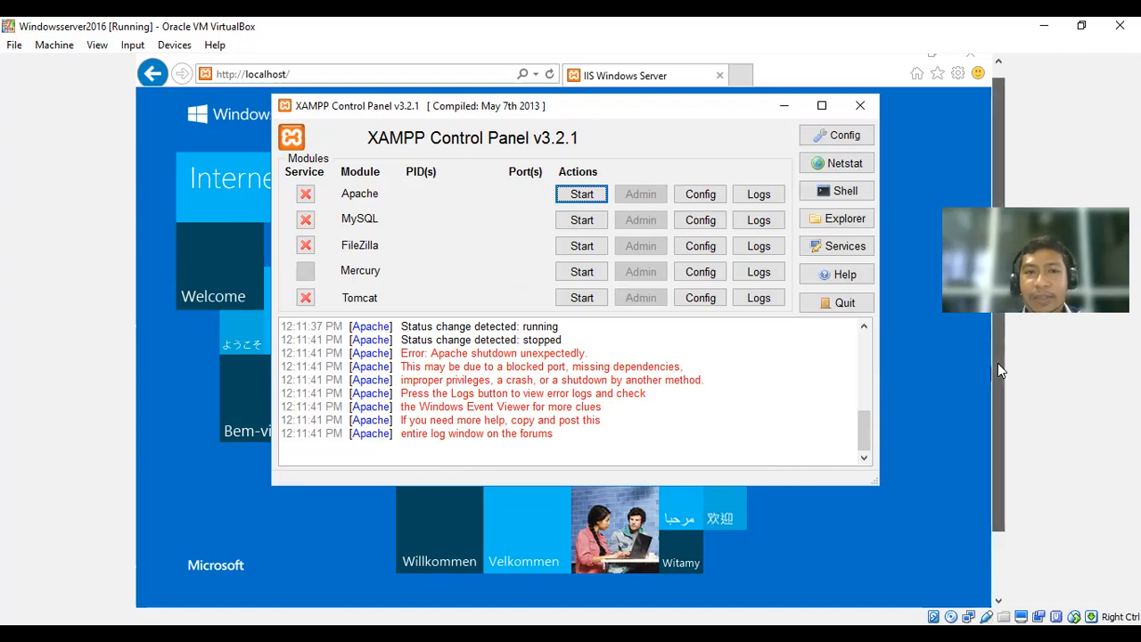
# Open the Windows Services console by running services.msc.
pyautogui.moveTo(998, 363); pyautogui.dragTo(1007, 439)
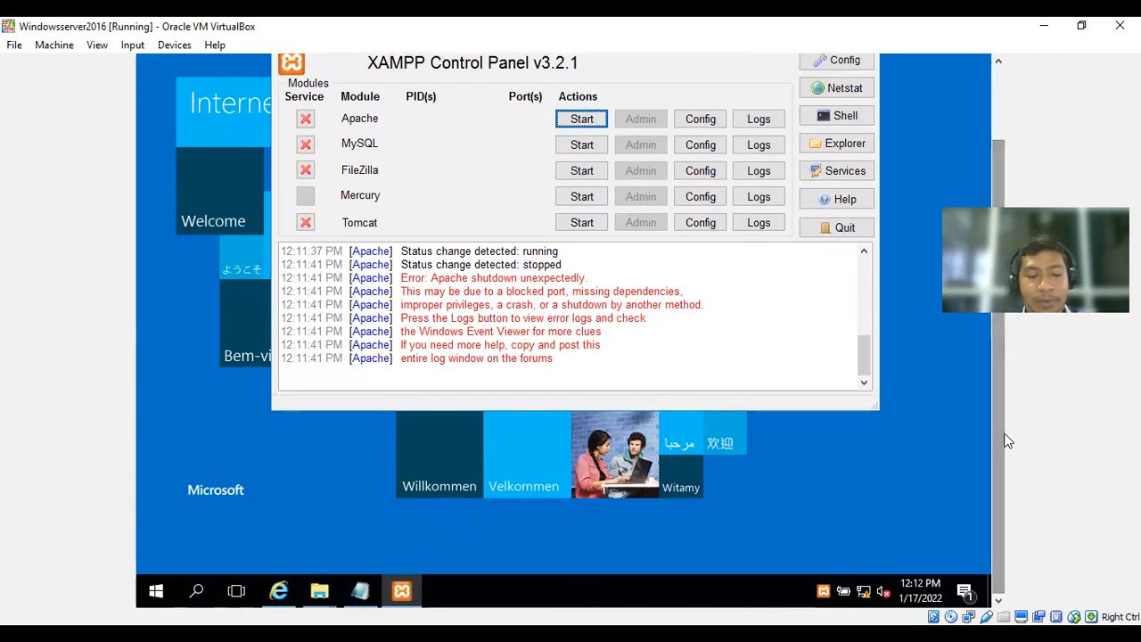
pyautogui.press('super+r')
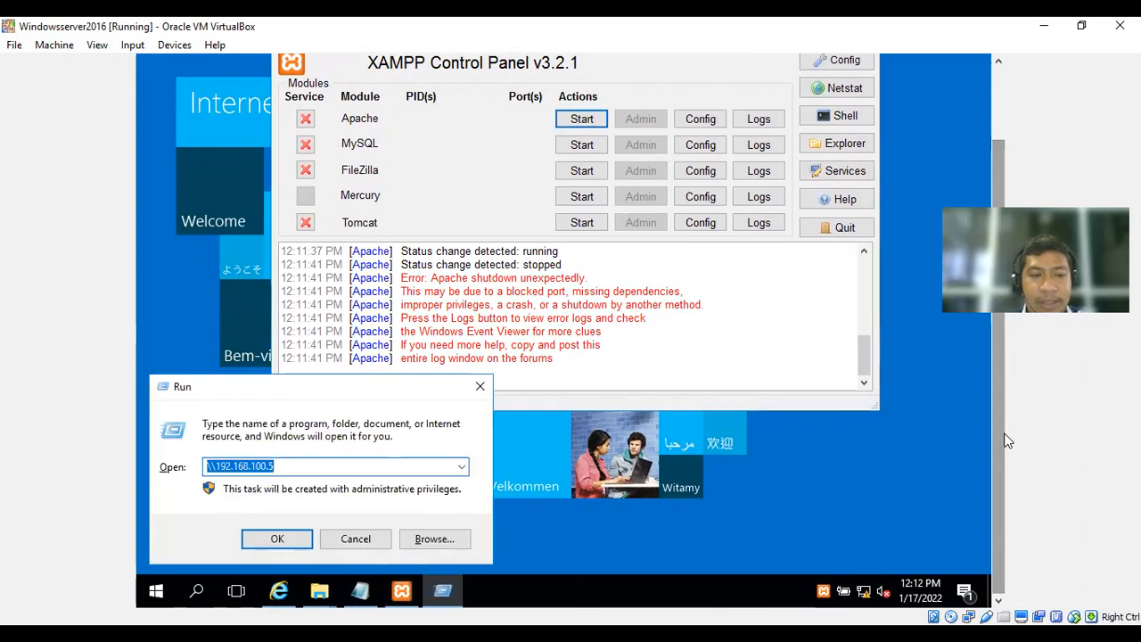
pyautogui.write('ser')
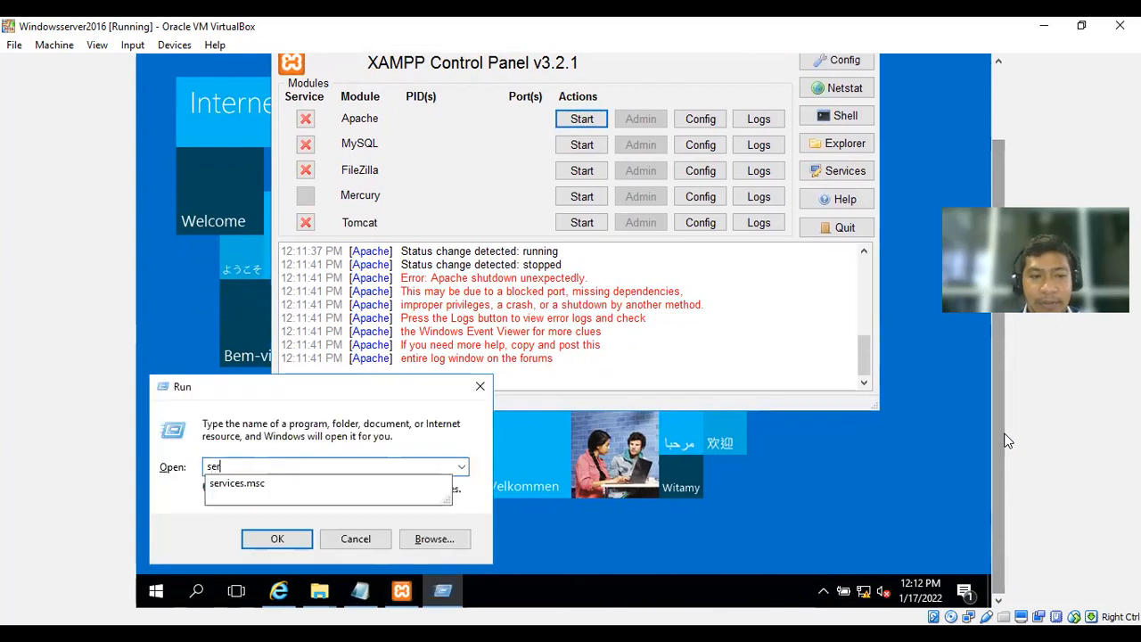
pyautogui.press('Down')
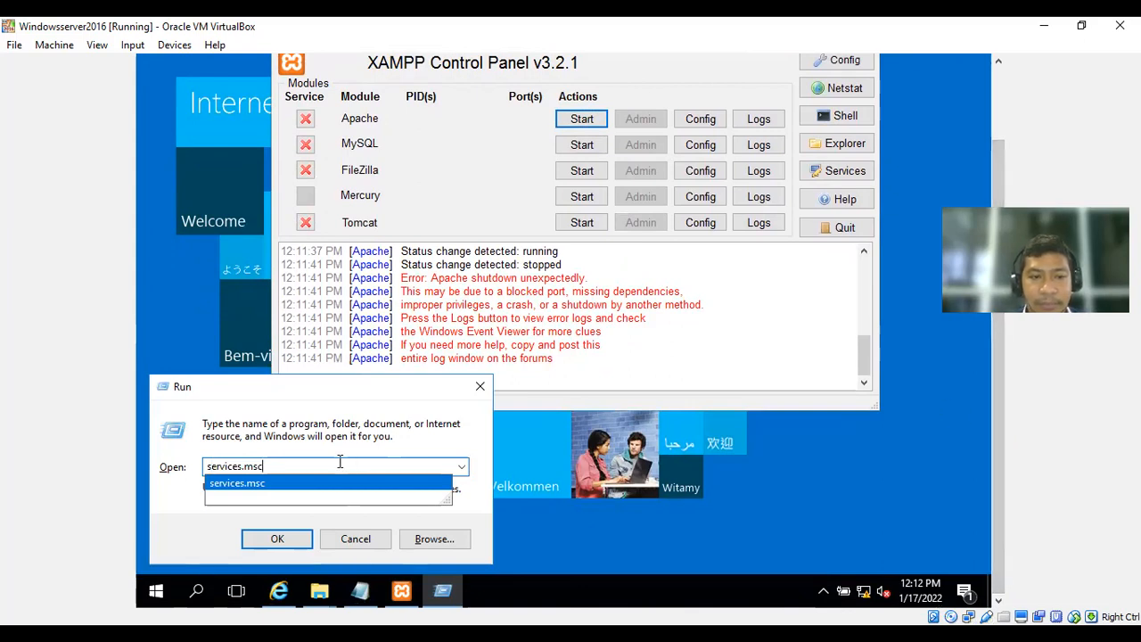
pyautogui.click(298, 488)
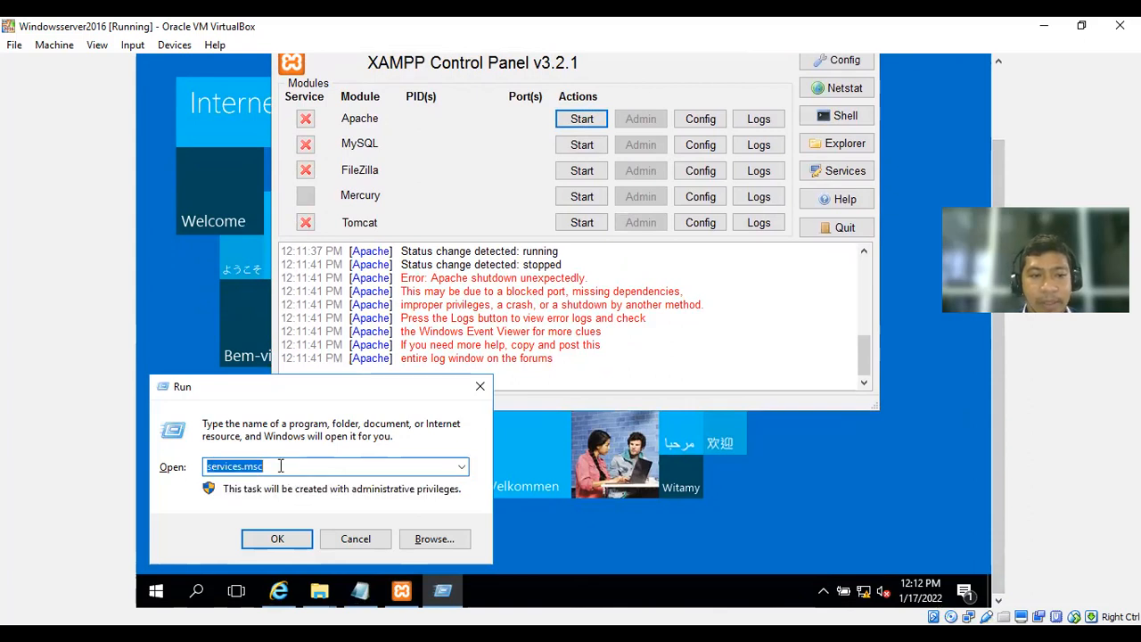
pyautogui.click(283, 541)
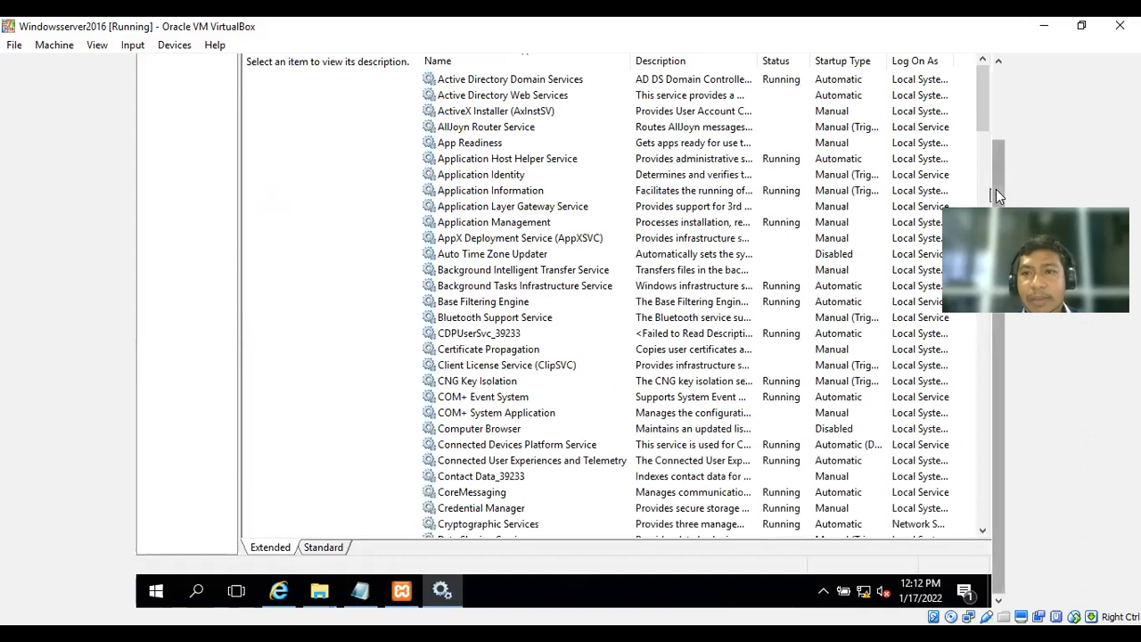
# Find World Wide Web Publishing Service in the services list and open its properties.
pyautogui.moveTo(998, 179); pyautogui.dragTo(992, 115)
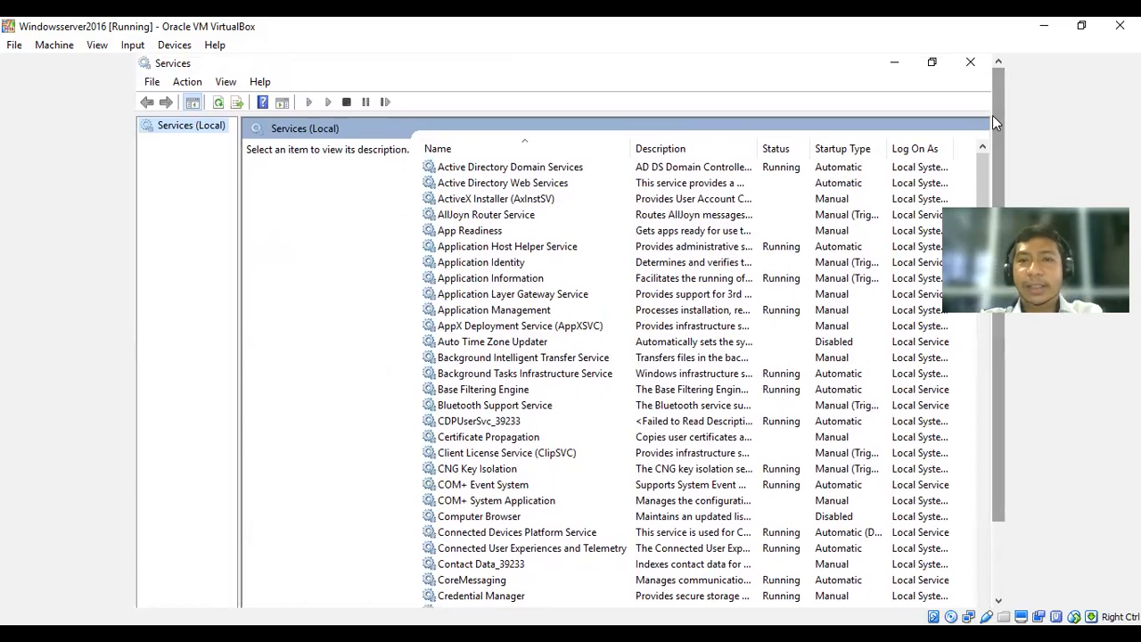
pyautogui.moveTo(996, 114); pyautogui.dragTo(997, 199)
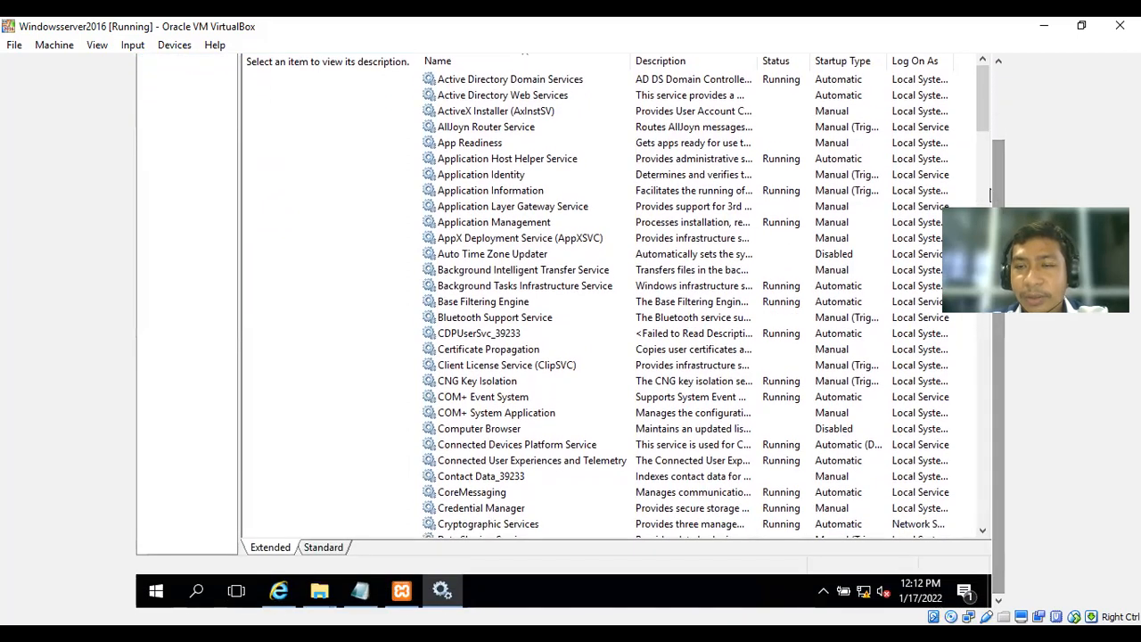
pyautogui.moveTo(983, 114); pyautogui.dragTo(985, 156)
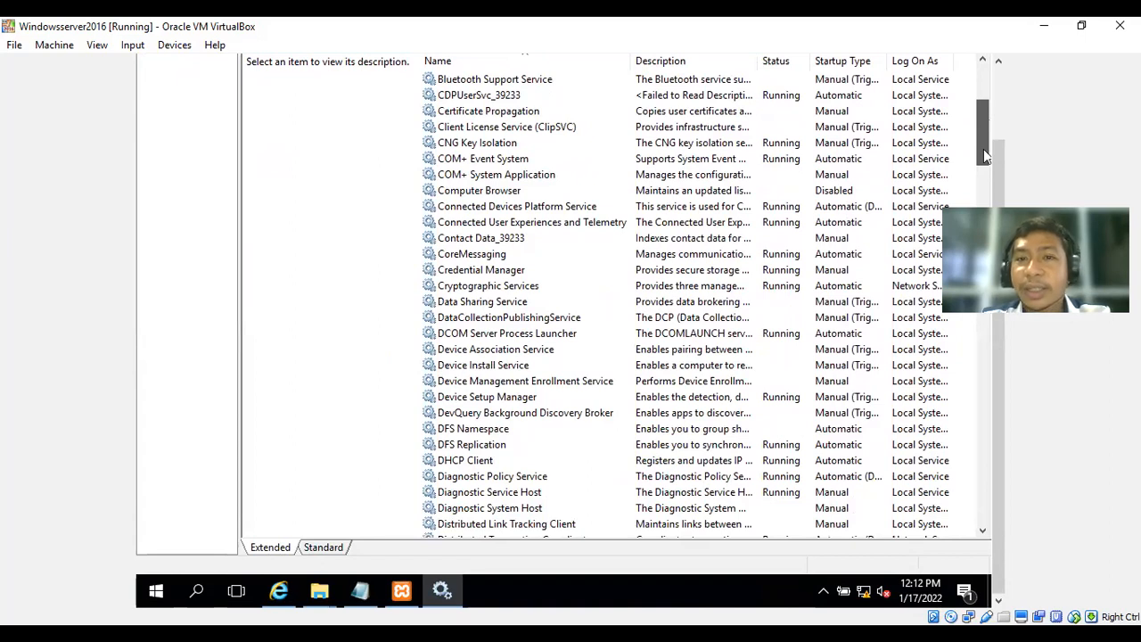
pyautogui.moveTo(985, 156); pyautogui.dragTo(986, 535)
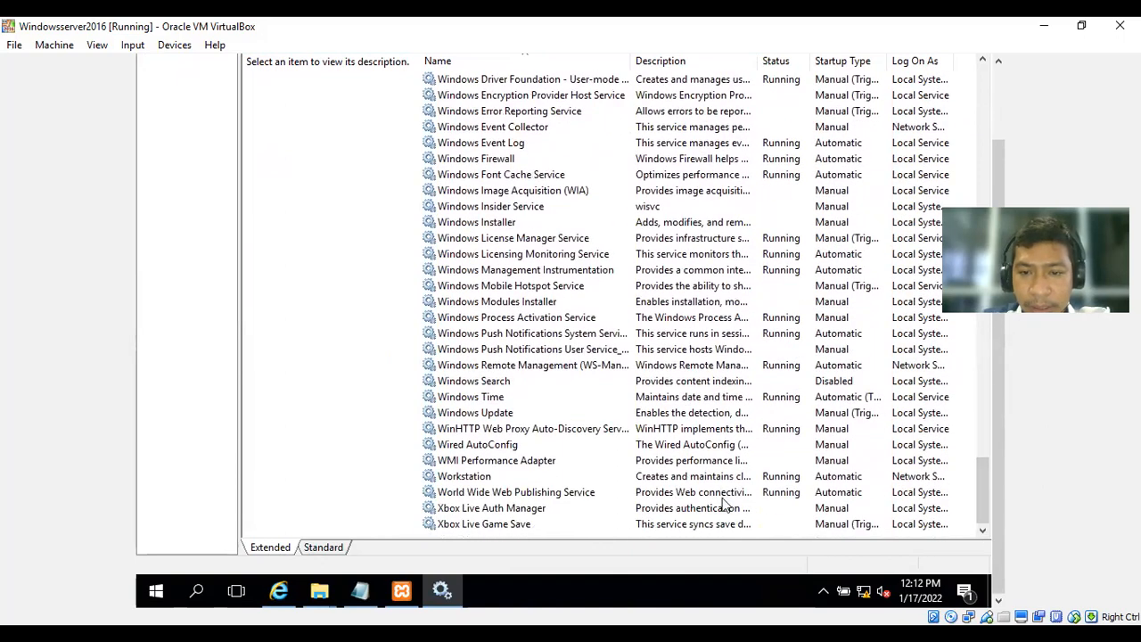
pyautogui.click(542, 498)
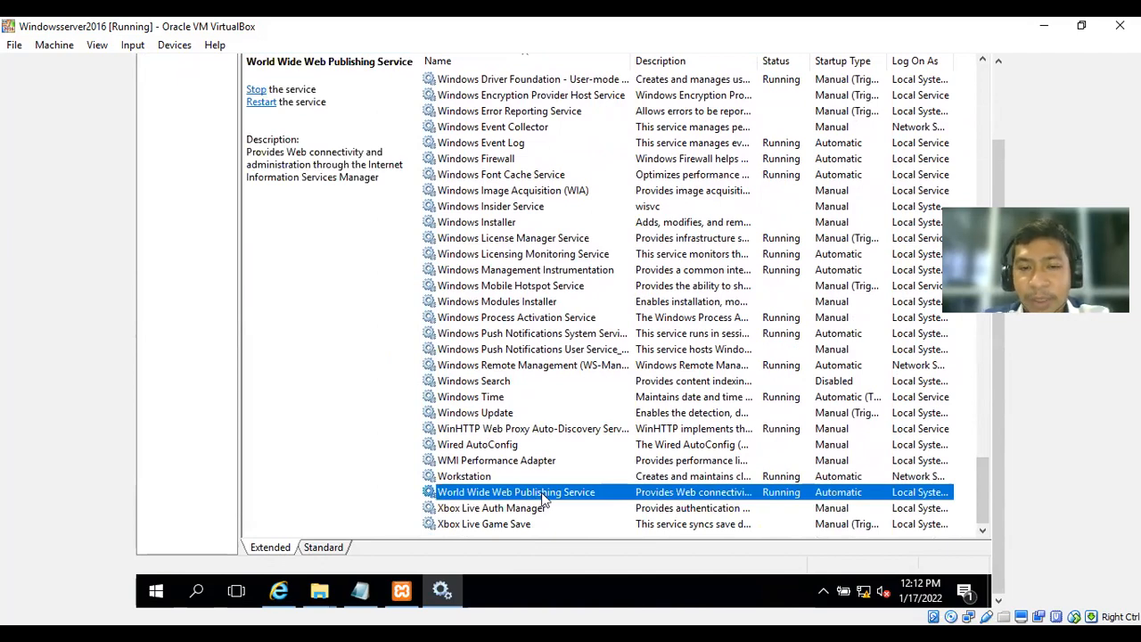
pyautogui.rightClick(542, 498)
pyautogui.click(579, 462)
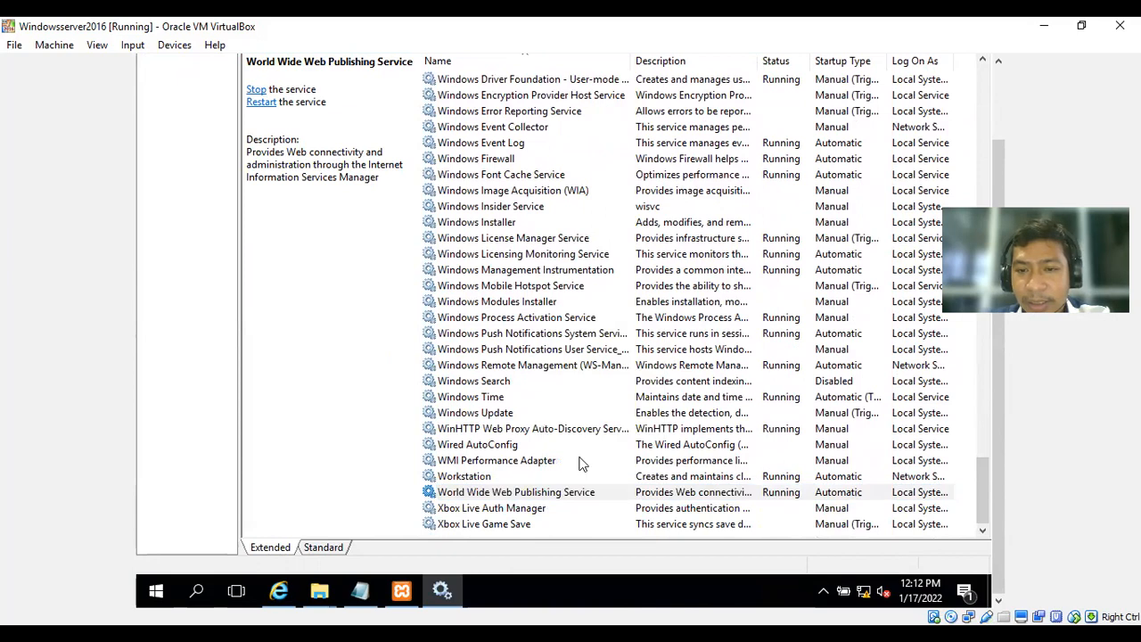
# Set the World Wide Web Publishing Service startup type to Manual, stop the service and save its properties.
pyautogui.click(575, 260)
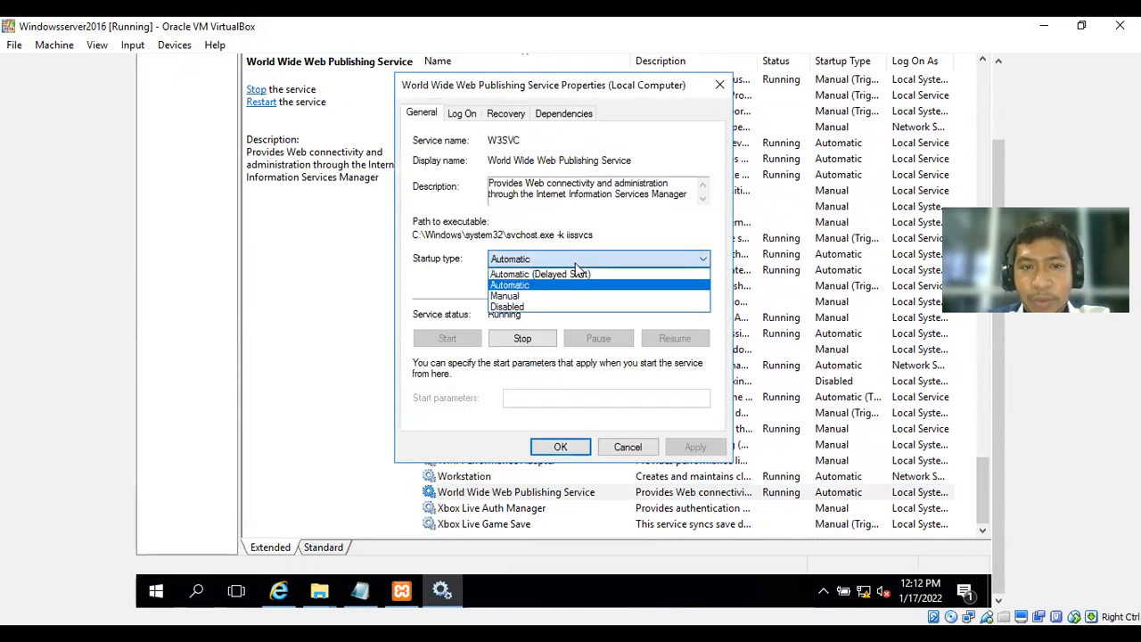
pyautogui.click(535, 295)
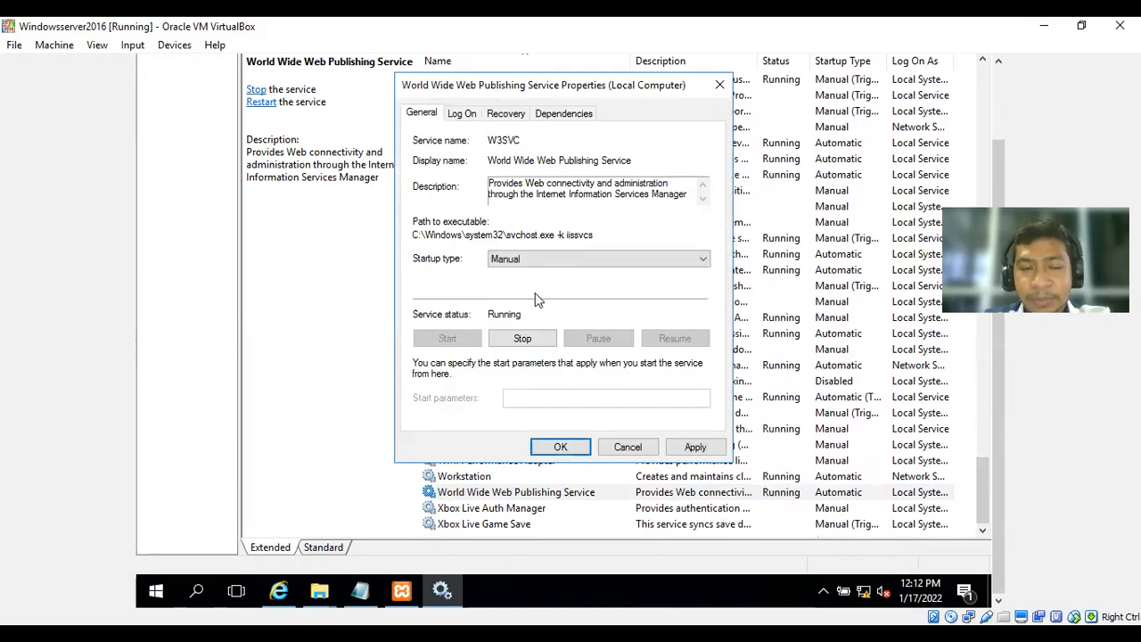
pyautogui.click(521, 340)
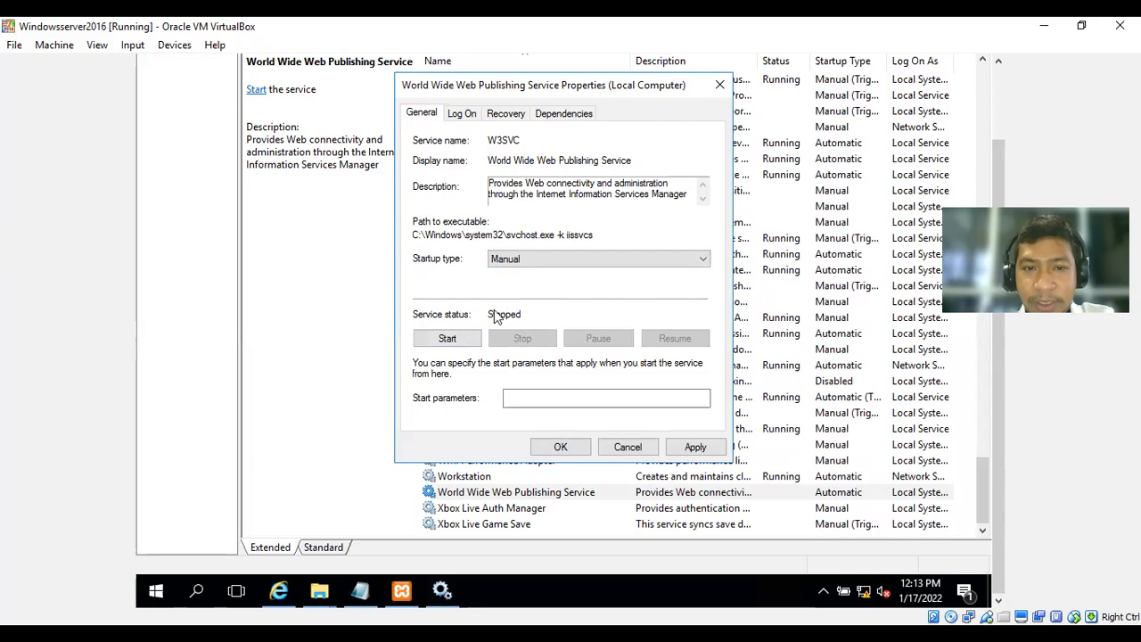
pyautogui.click(696, 448)
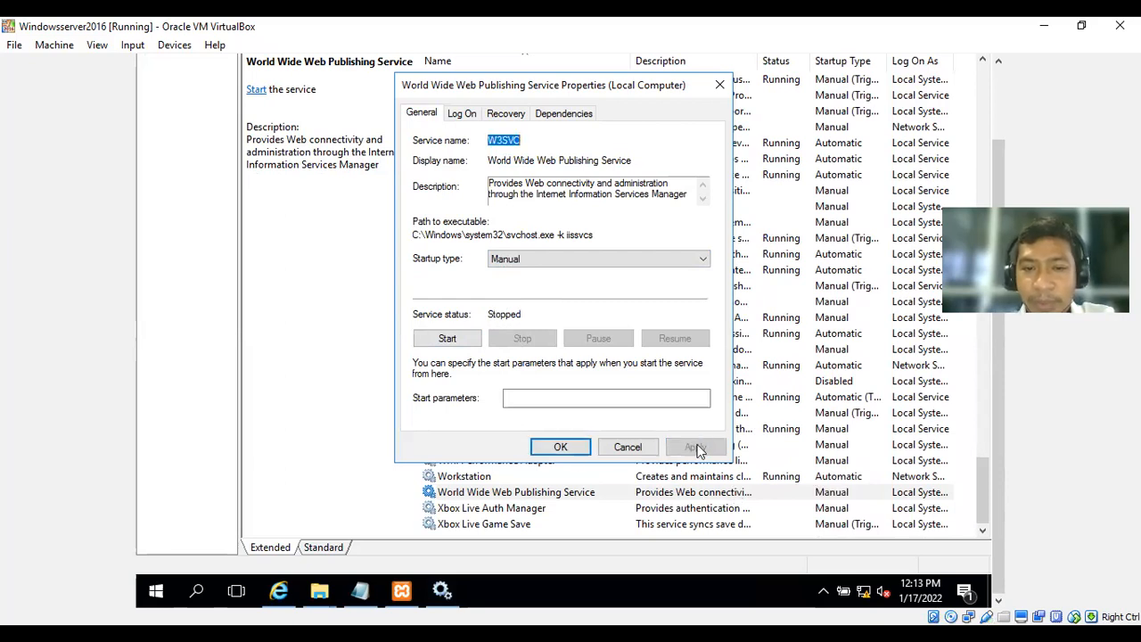
pyautogui.click(559, 449)
# Close the Services console and start the Apache module in the XAMPP Control Panel.
pyautogui.click(1000, 100)
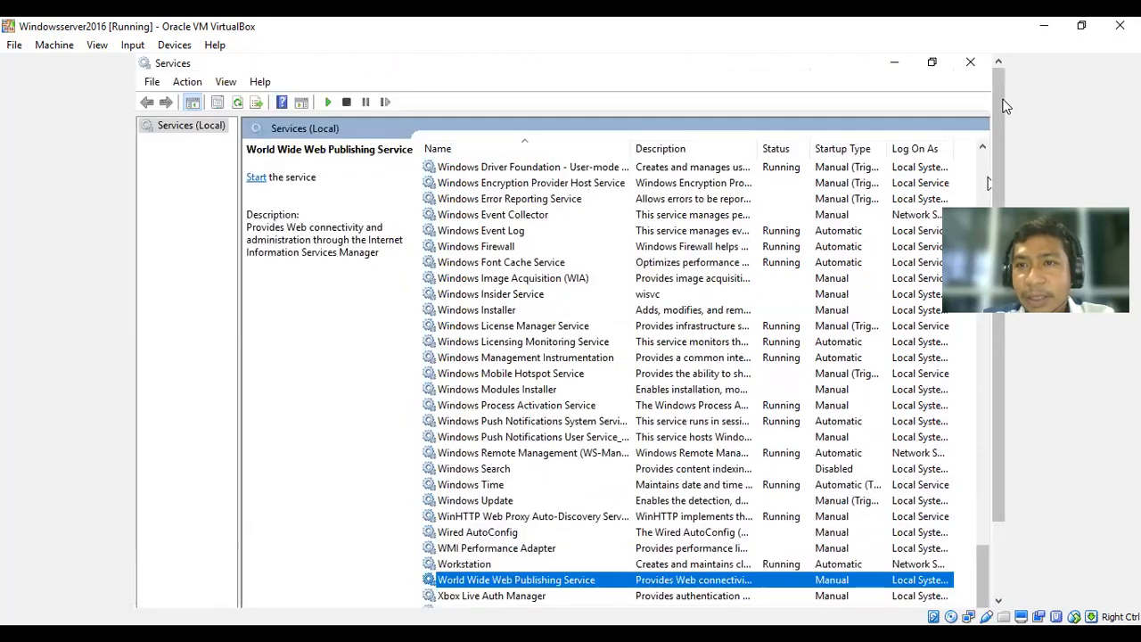
pyautogui.click(970, 62)
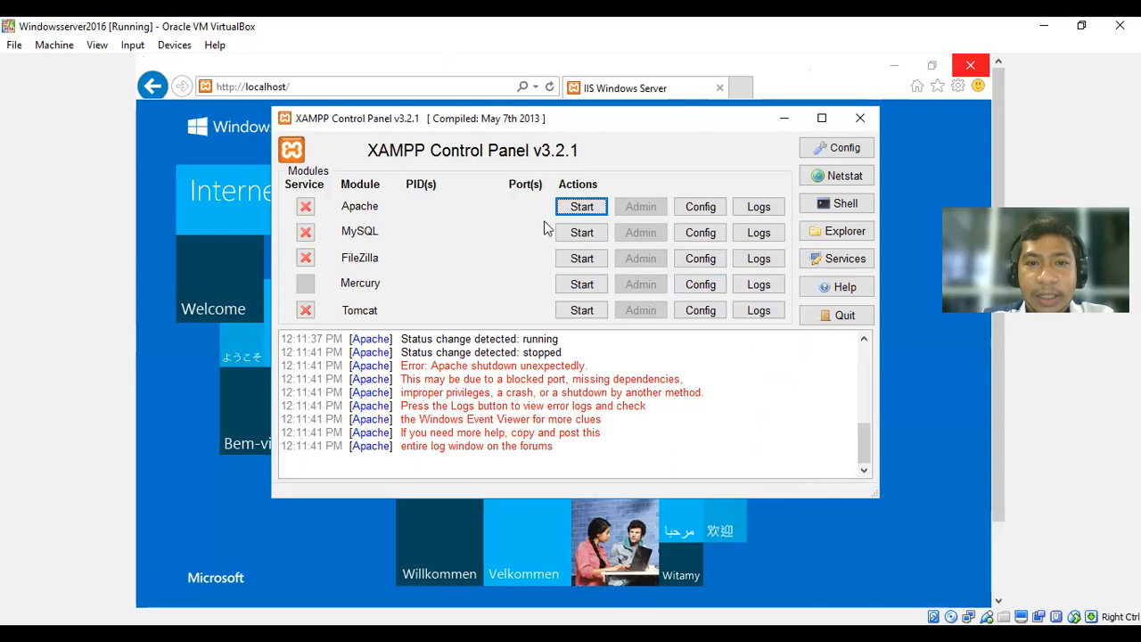
pyautogui.click(571, 209)
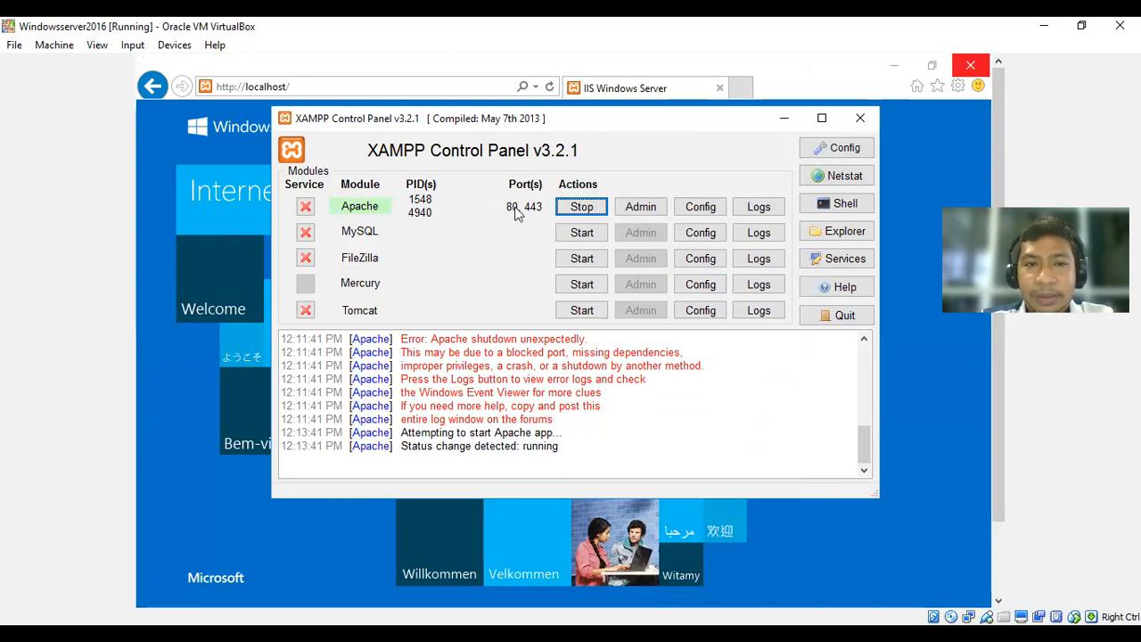
pyautogui.click(783, 121)
pyautogui.click(370, 87)
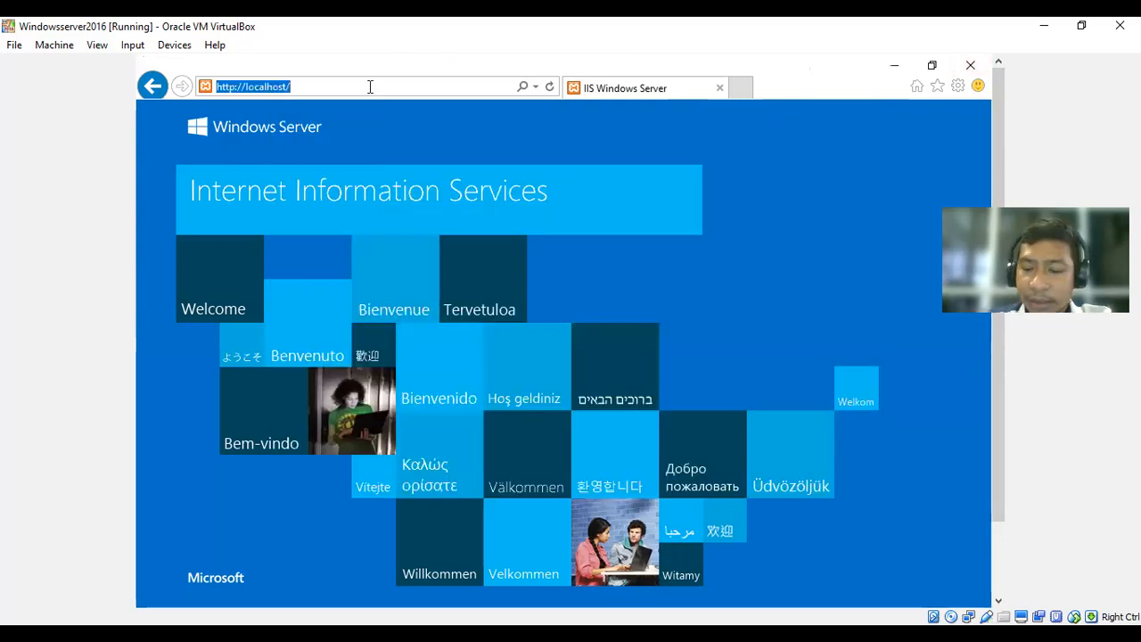
pyautogui.press('Return')
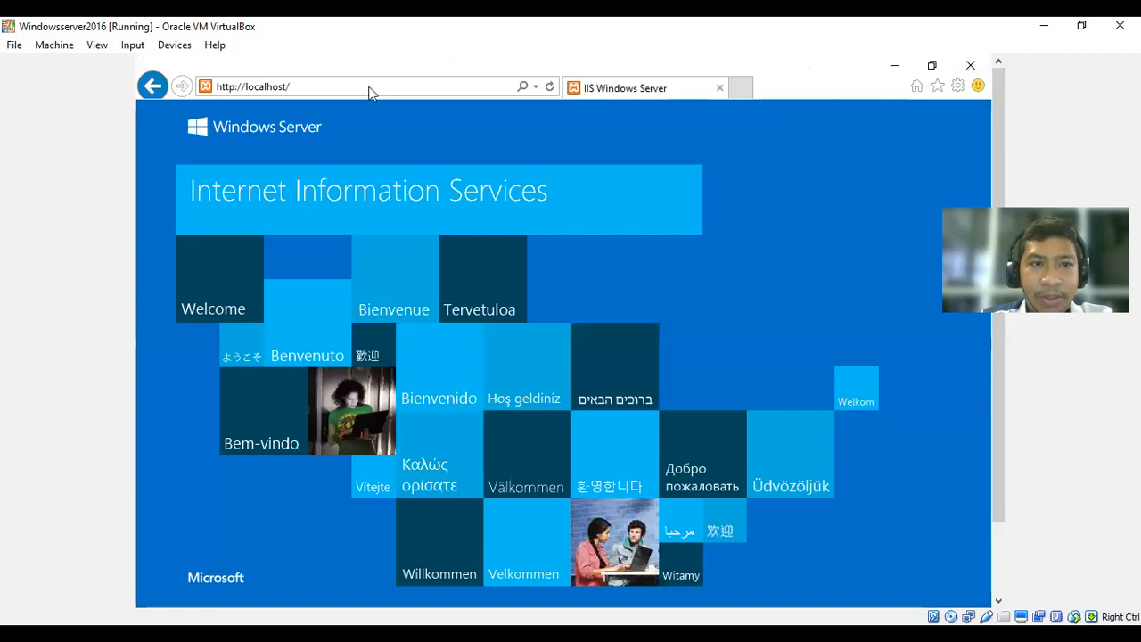
# Enter localhost as the browser address and load the page again.
pyautogui.click(373, 86)
pyautogui.click(374, 86)
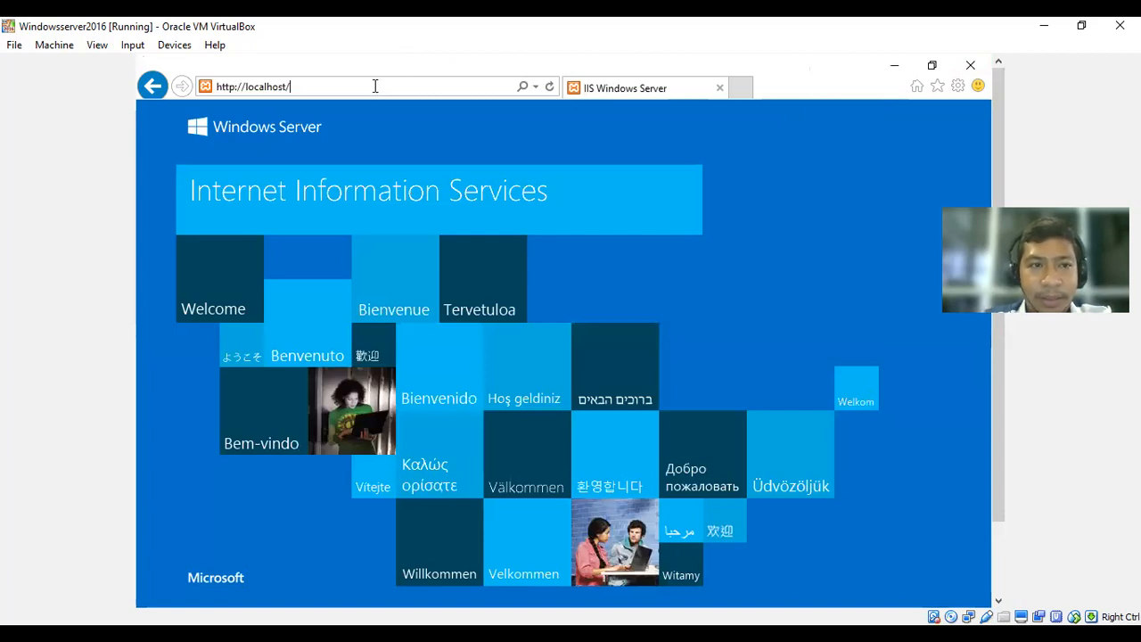
pyautogui.click(326, 87)
pyautogui.write('l')
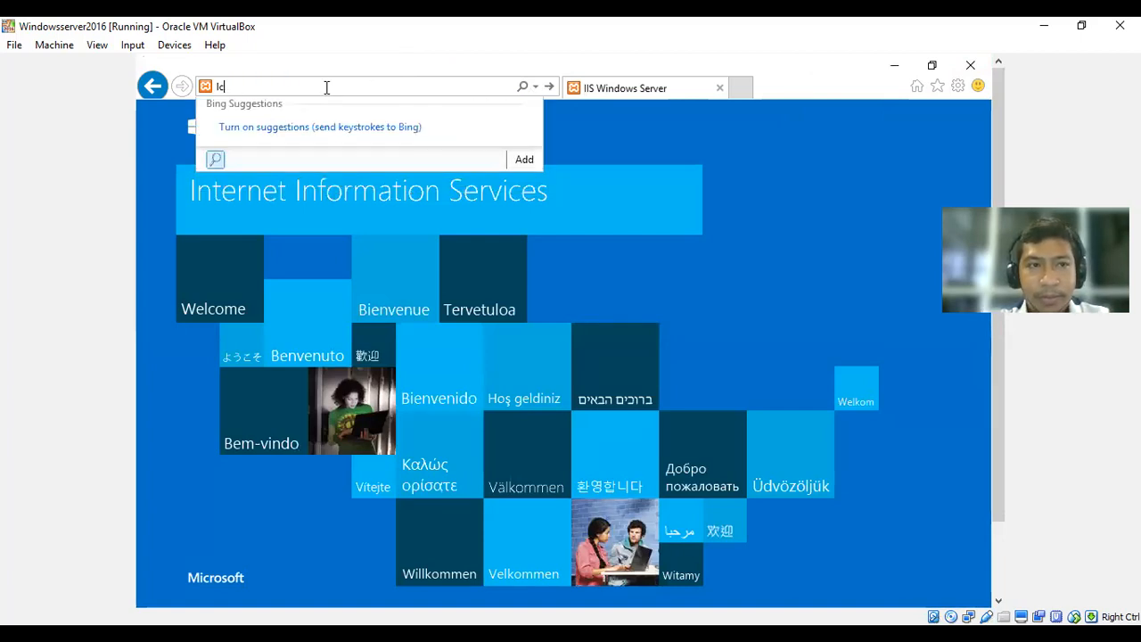
pyautogui.write('ocalhost')
pyautogui.press('Return')
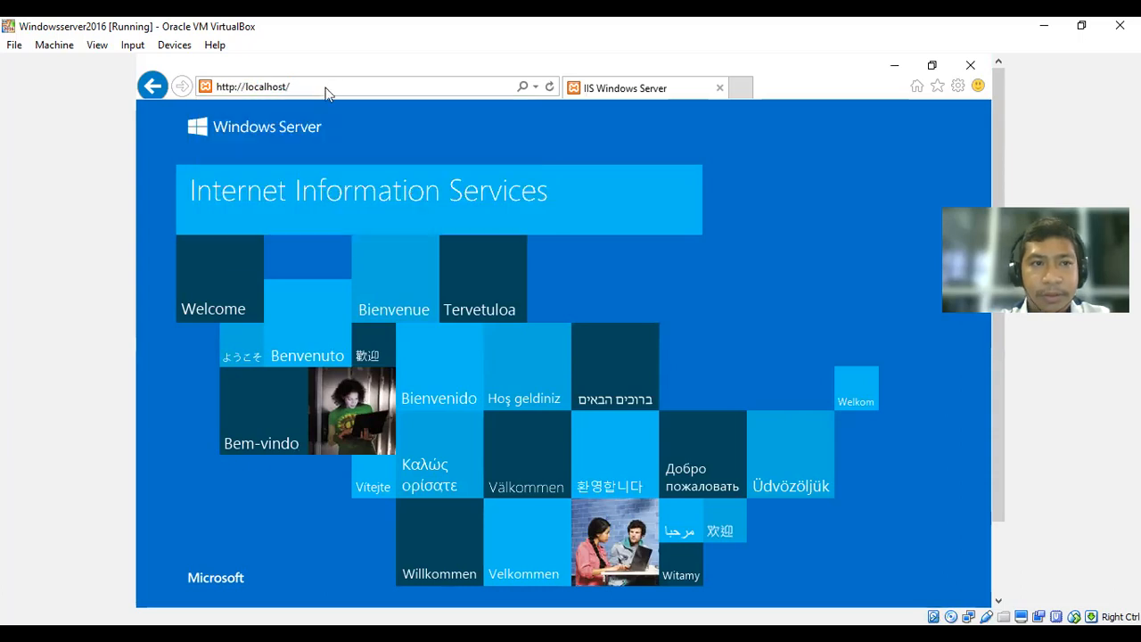
# Bring up the htdocs folder window and open the portofolio folder's name for editing.
pyautogui.scroll(-1, 1003, 140)
pyautogui.scroll(-3, 1003, 140)
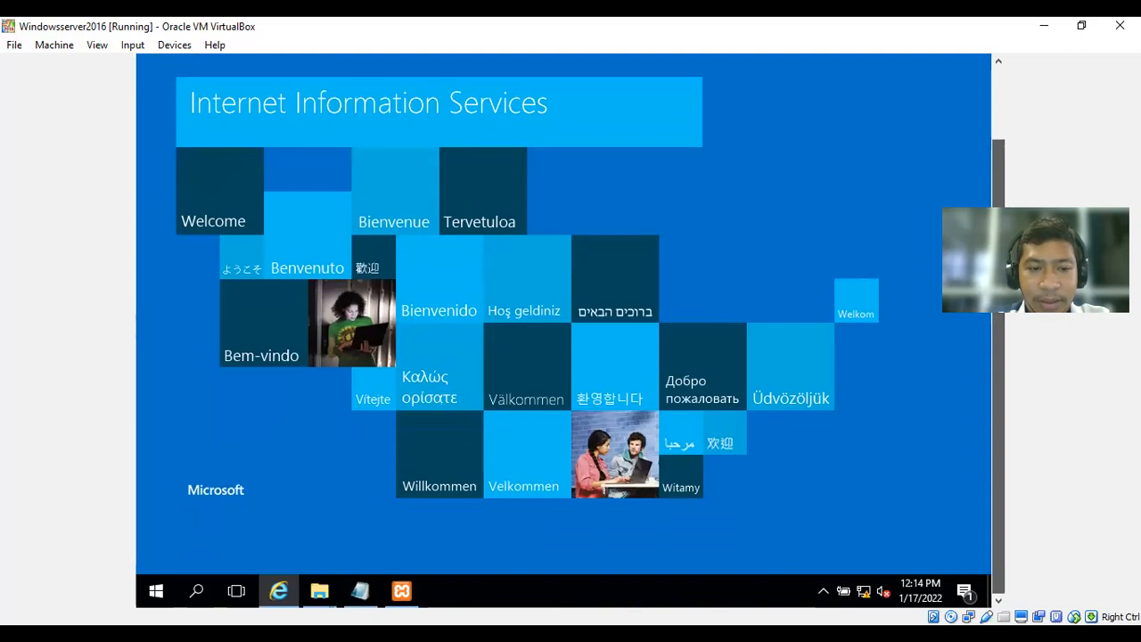
pyautogui.moveTo(320, 590)
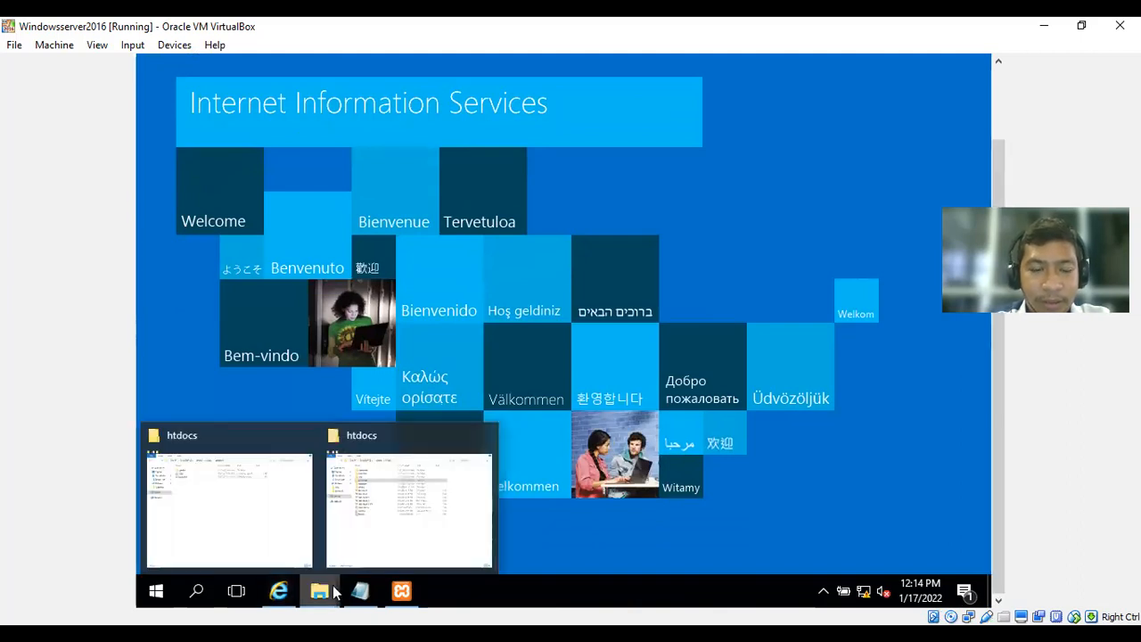
pyautogui.click(387, 519)
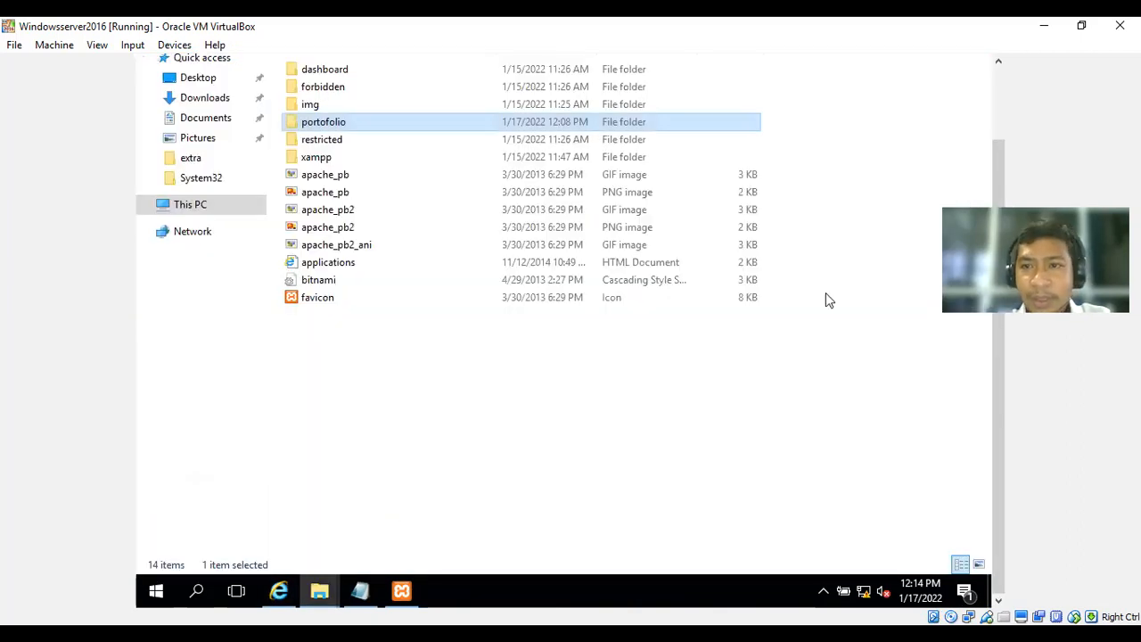
pyautogui.moveTo(996, 174); pyautogui.dragTo(996, 48)
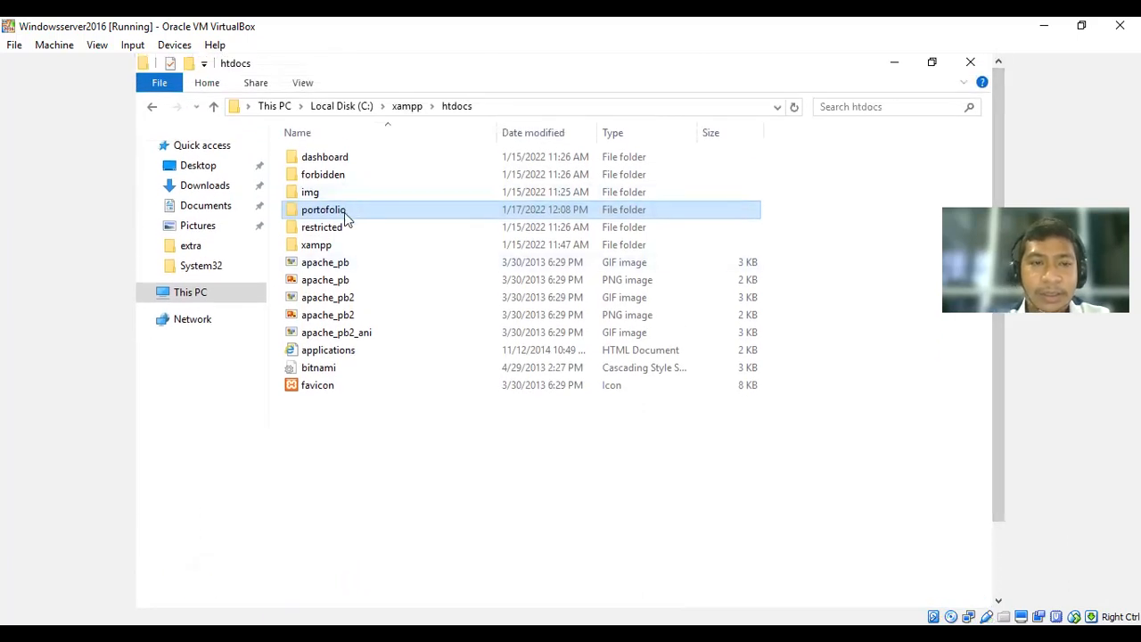
pyautogui.moveTo(346, 214)
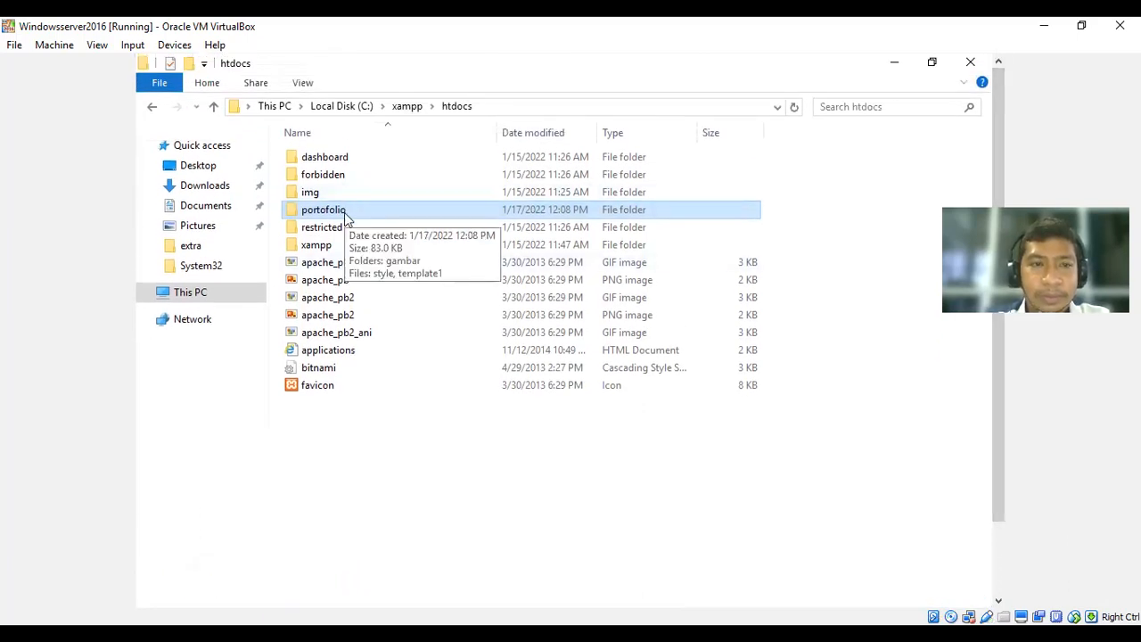
pyautogui.doubleClick(346, 214)
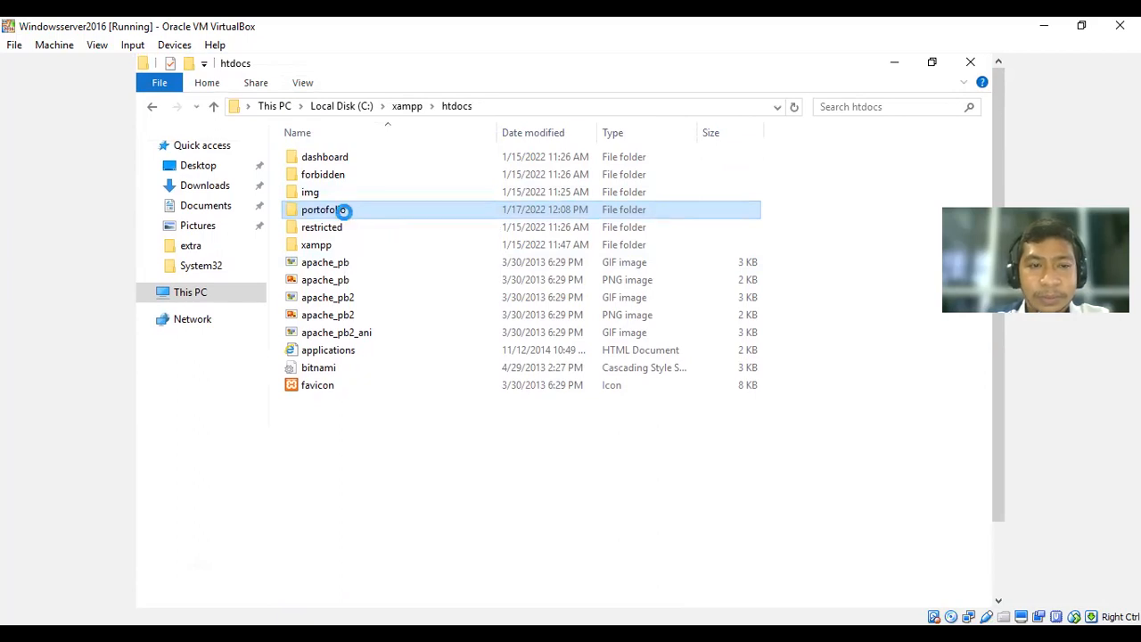
pyautogui.rightClick(344, 212)
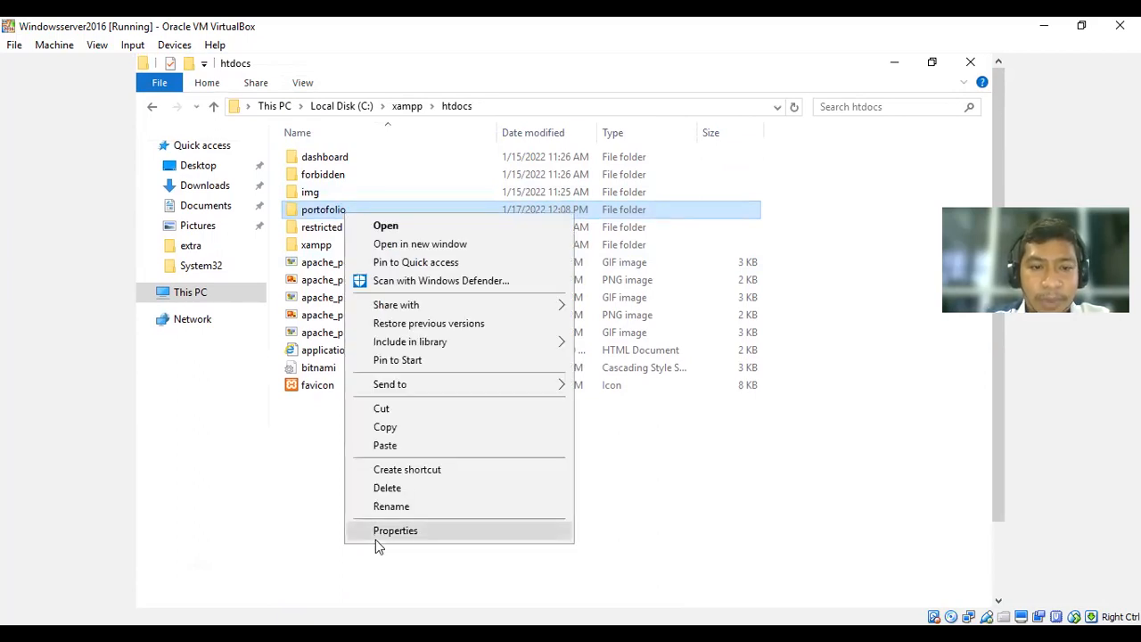
pyautogui.click(401, 507)
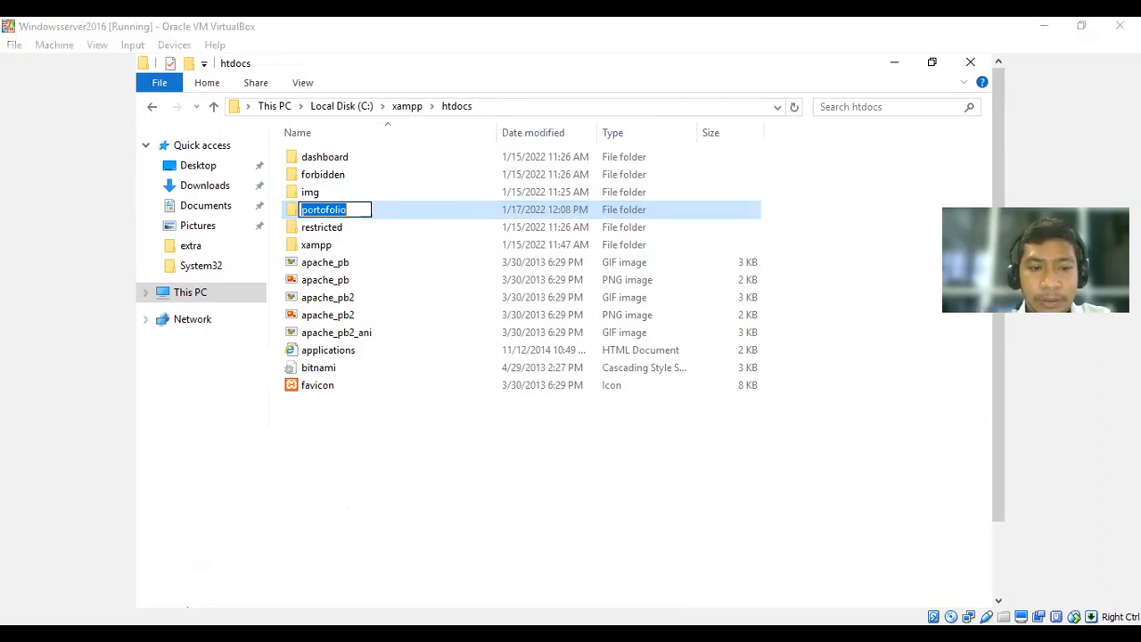
pyautogui.hotkey('alt', 'Tab')
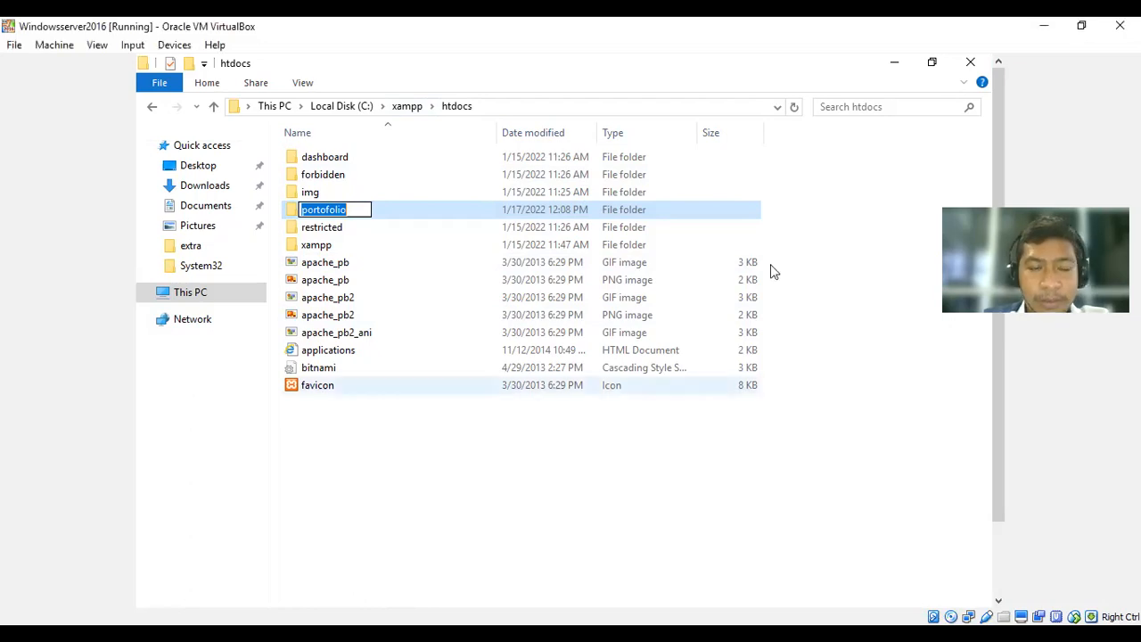
# Return to the browser, load localhost/portofolio and open template1.html from the directory listing.
pyautogui.scroll(-2, 1000, 115)
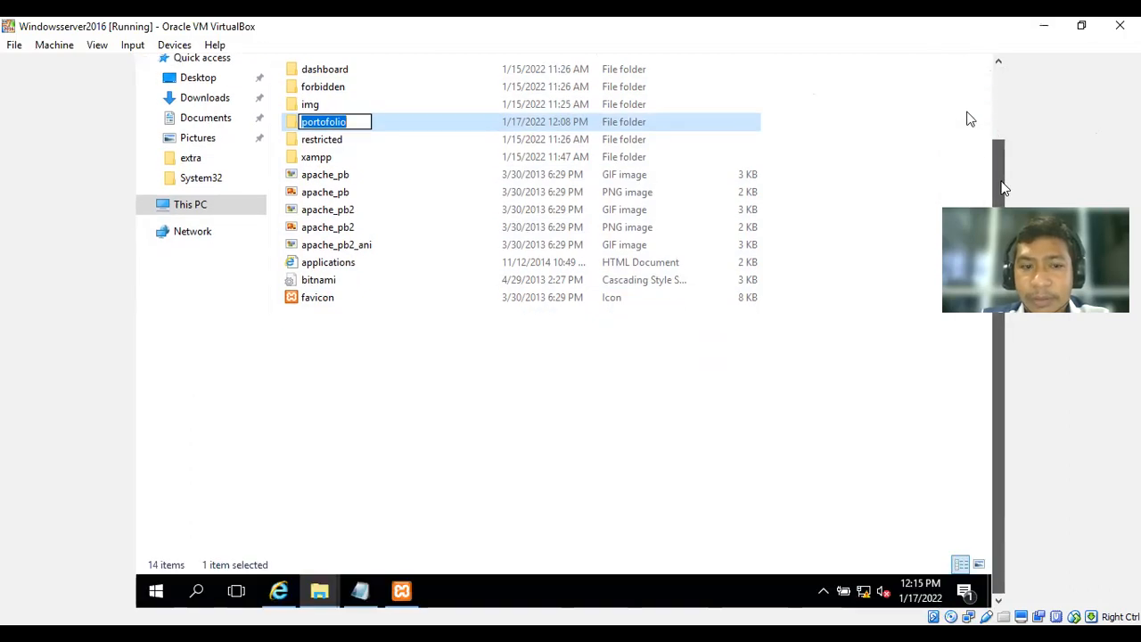
pyautogui.click(278, 591)
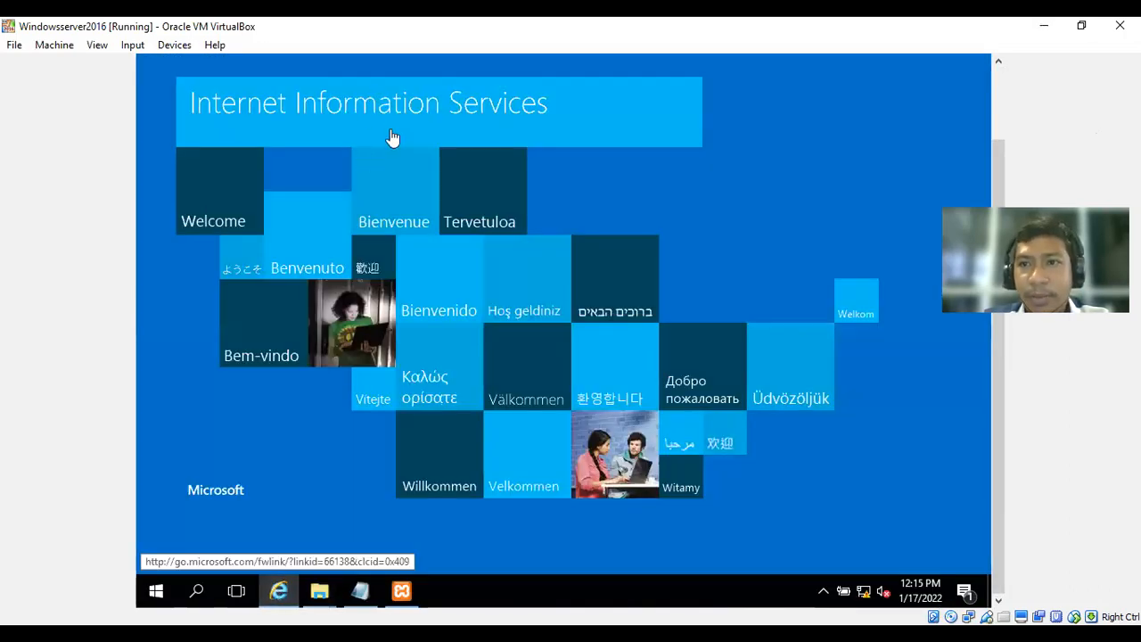
pyautogui.scroll(2, 389, 116)
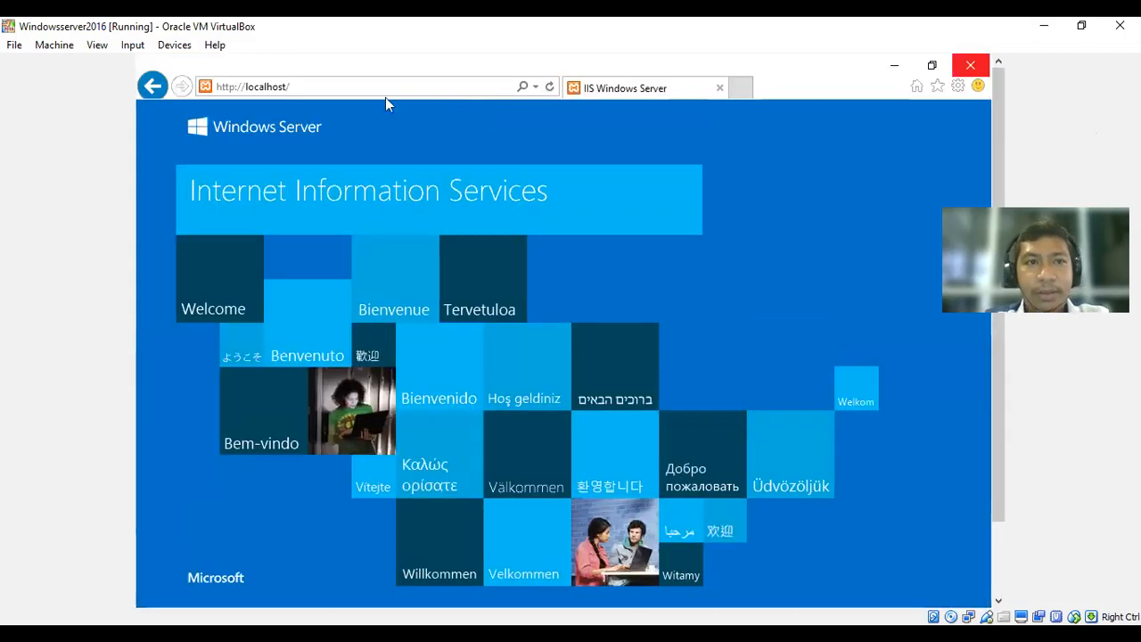
pyautogui.click(360, 86)
pyautogui.write('portofolio')
pyautogui.press('Return')
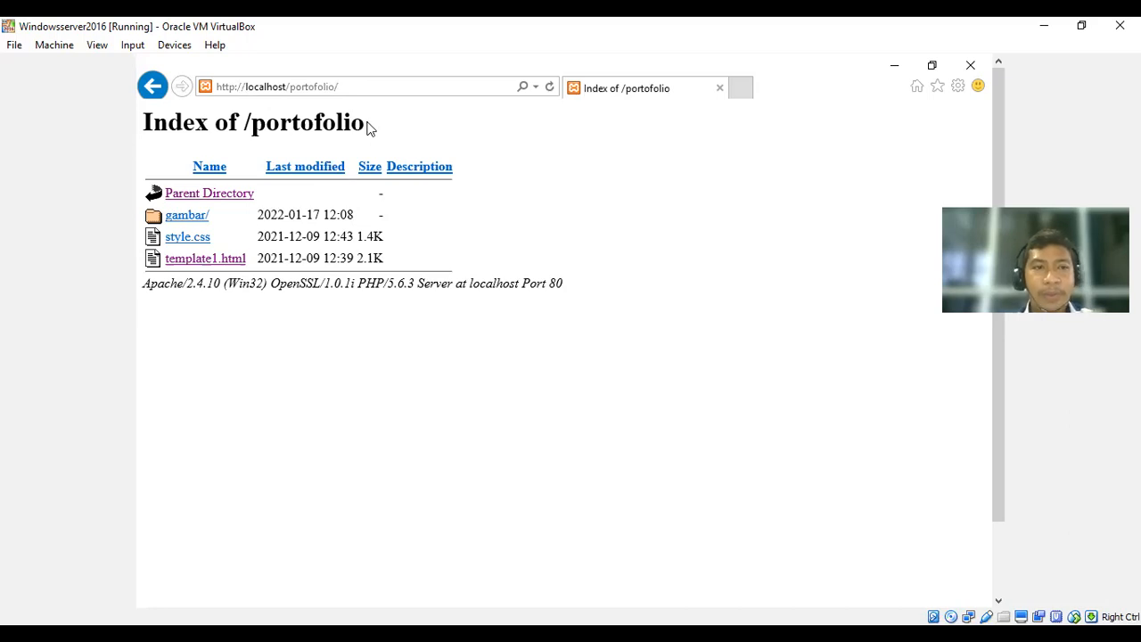
pyautogui.click(190, 261)
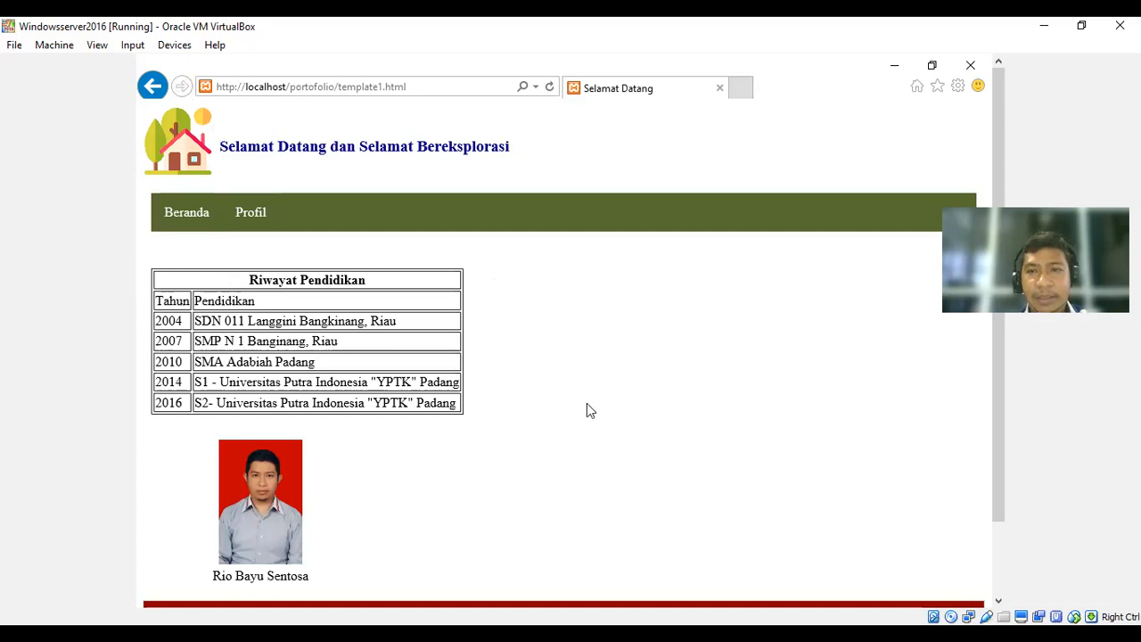
pyautogui.scroll(-2, 587, 405)
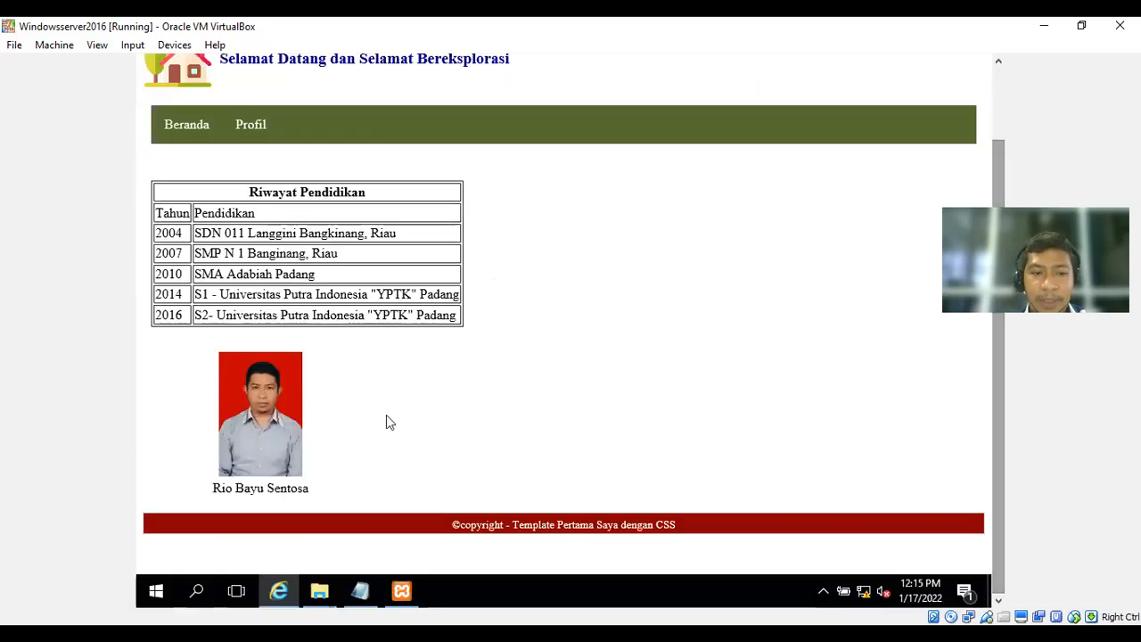
# Open the portofolio folder inside htdocs in File Explorer and rename the template1 HTML document to index.
pyautogui.moveTo(321, 591)
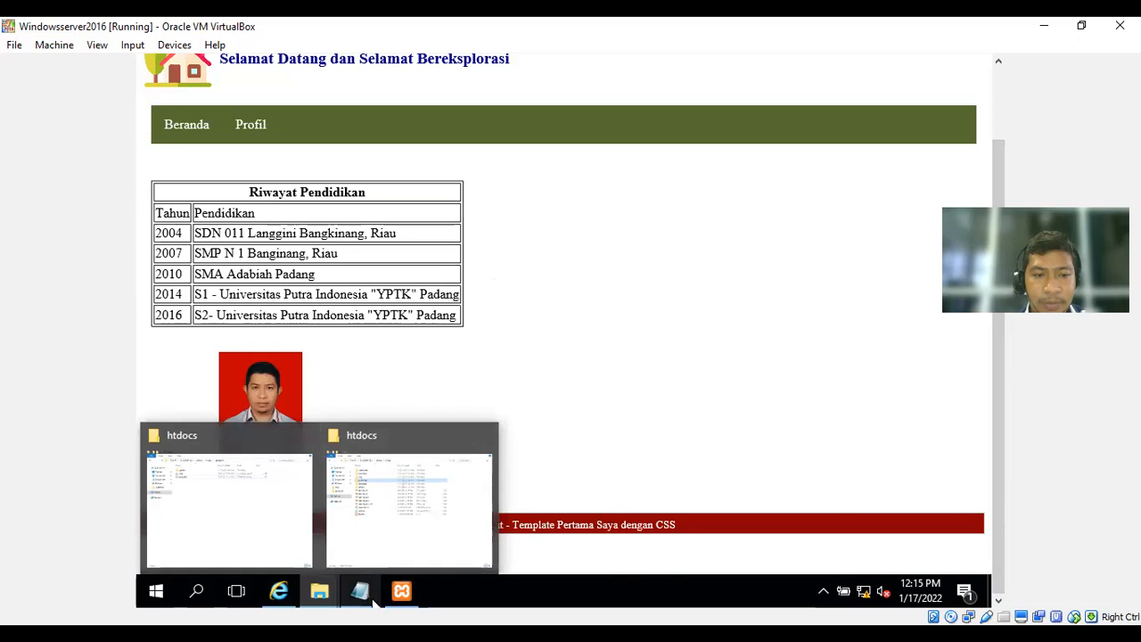
pyautogui.click(216, 501)
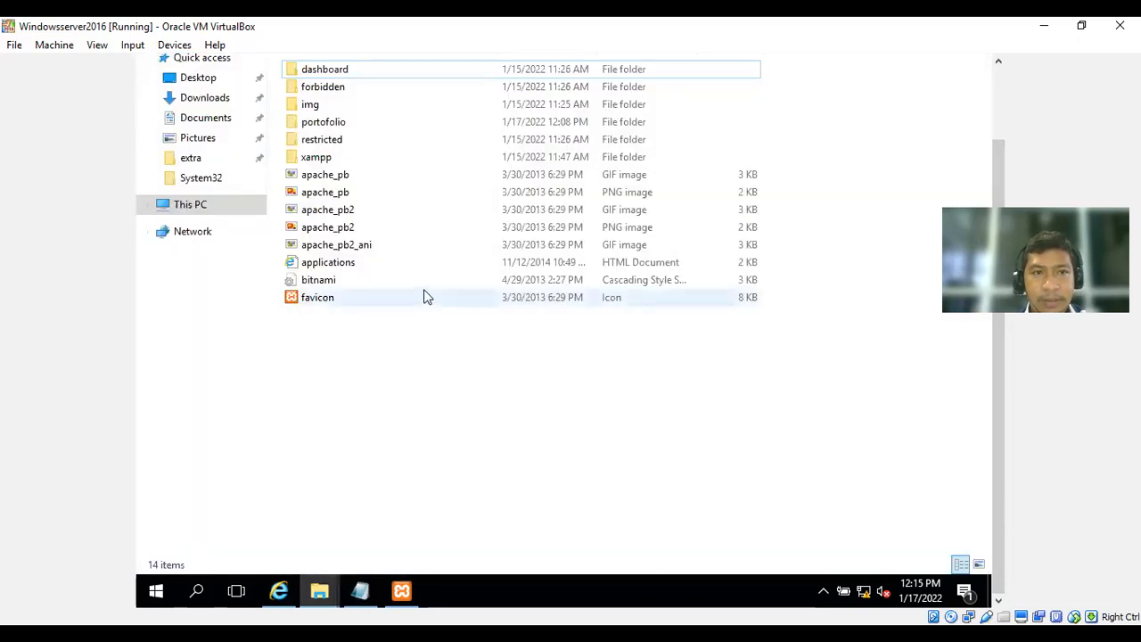
pyautogui.click(1003, 87)
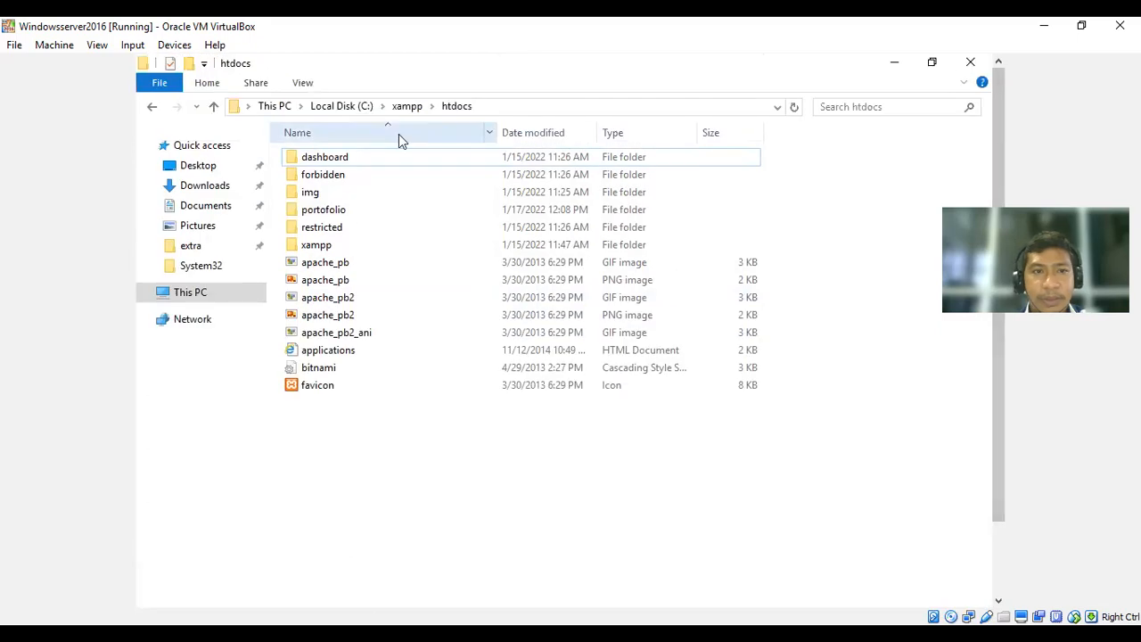
pyautogui.click(329, 213)
pyautogui.doubleClick(329, 213)
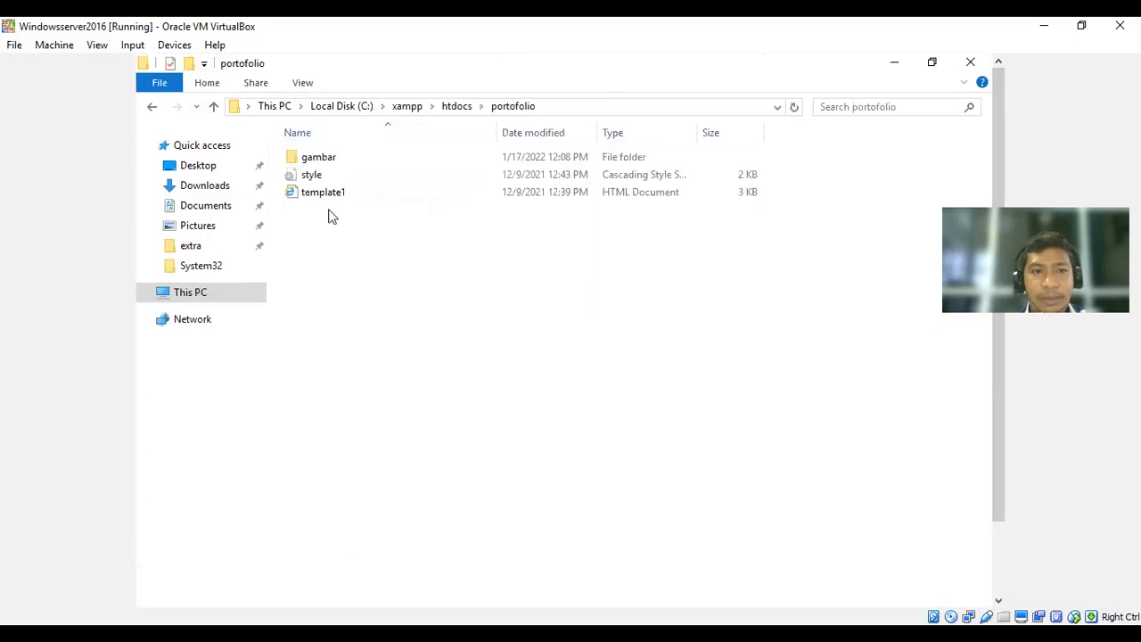
pyautogui.click(325, 198)
pyautogui.rightClick(327, 202)
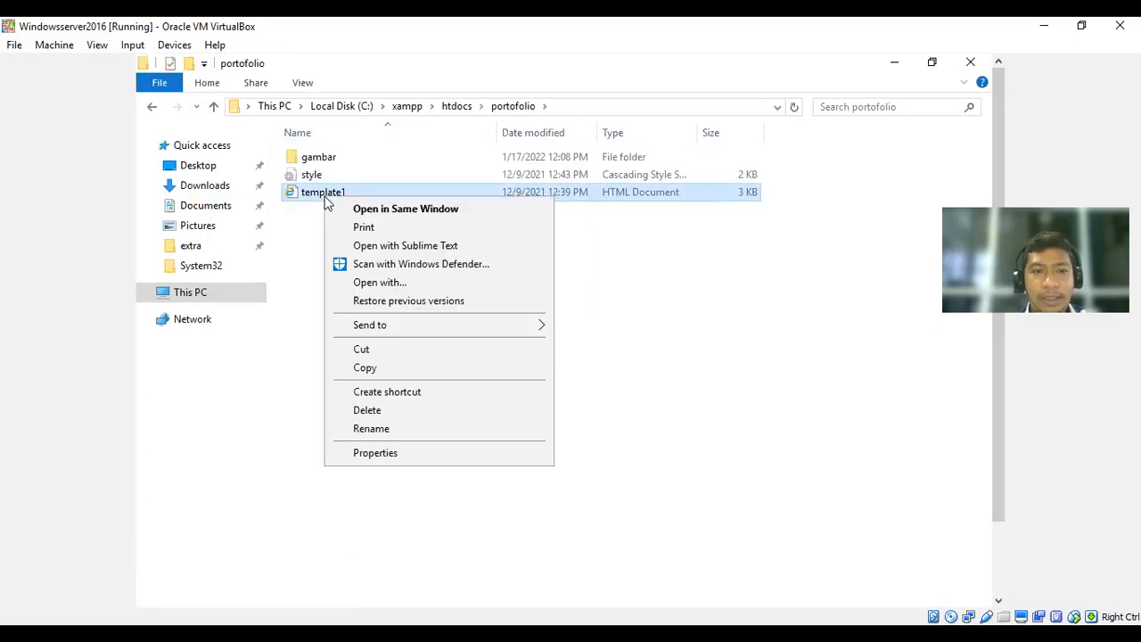
pyautogui.write('index')
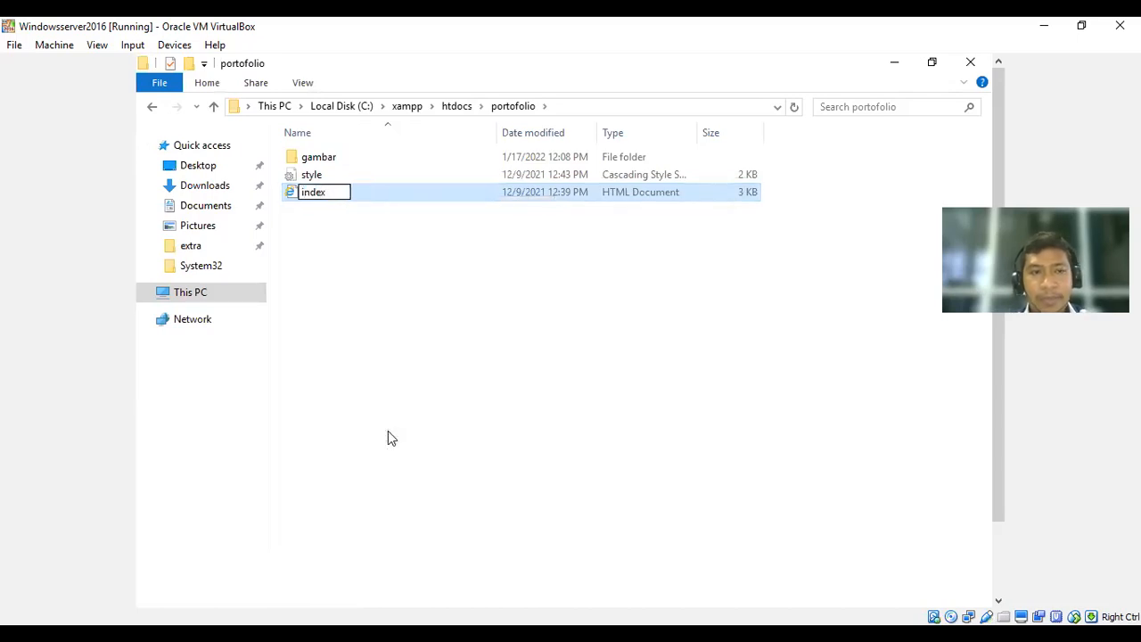
pyautogui.press('Return')
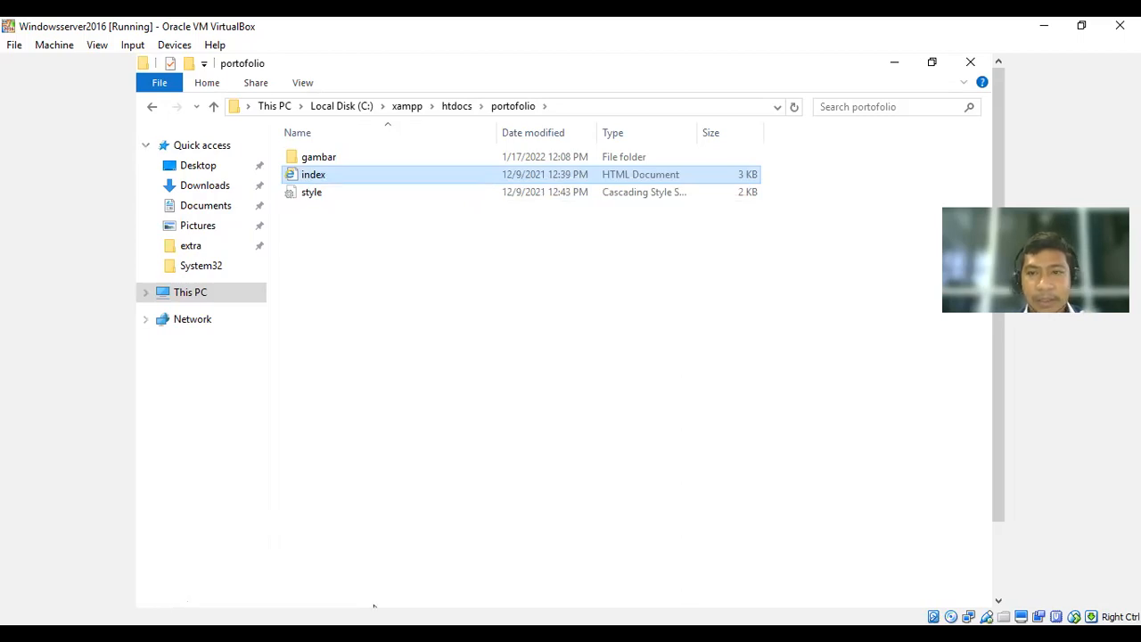
# Switch back to the browser and load localhost/ in place of the template1.html page.
pyautogui.moveTo(1000, 144); pyautogui.dragTo(998, 349)
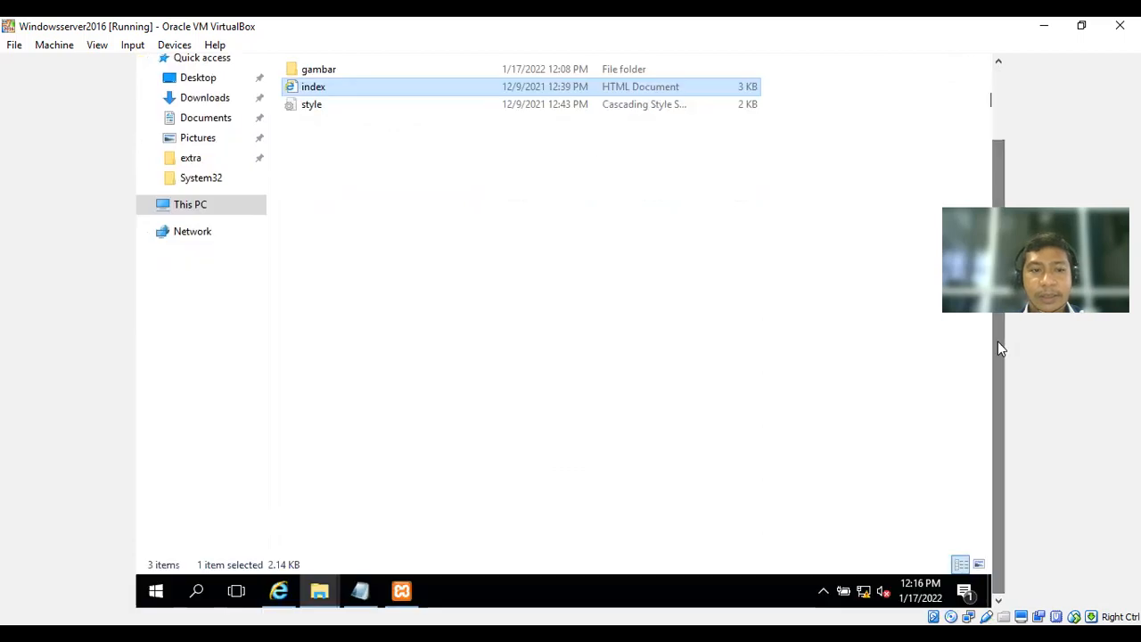
pyautogui.click(278, 591)
pyautogui.click(998, 77)
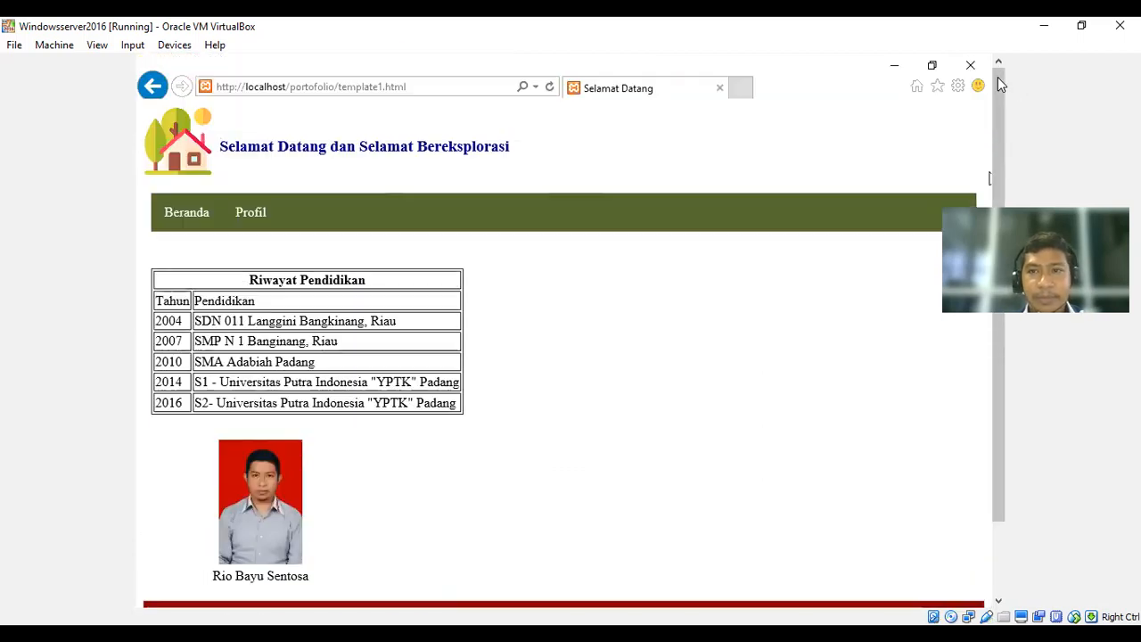
pyautogui.click(261, 86)
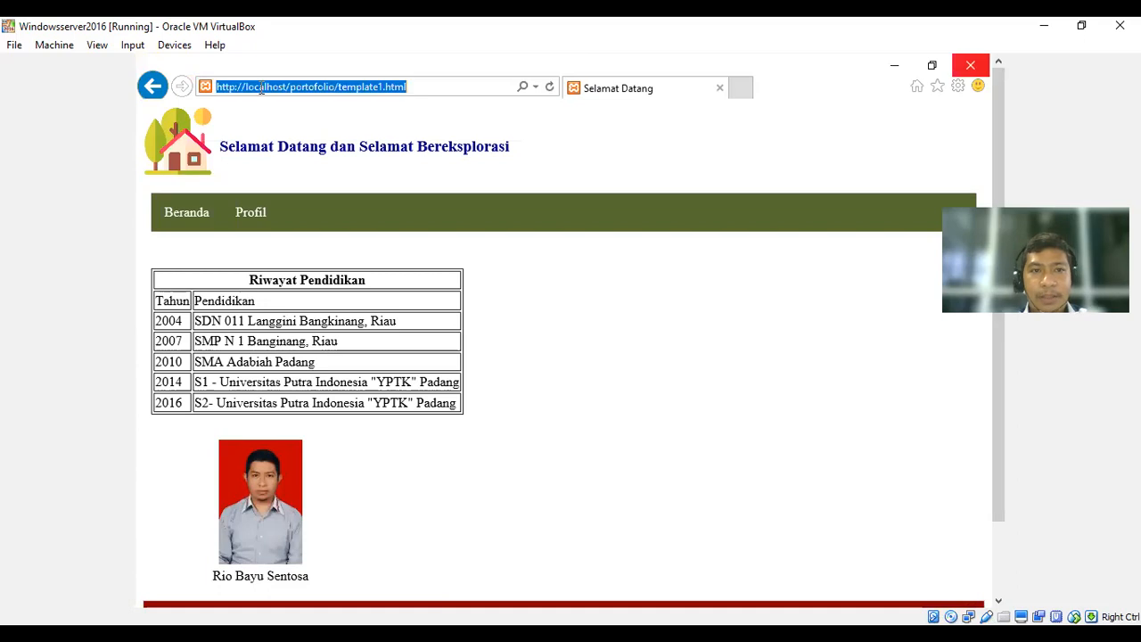
pyautogui.write('localhost/')
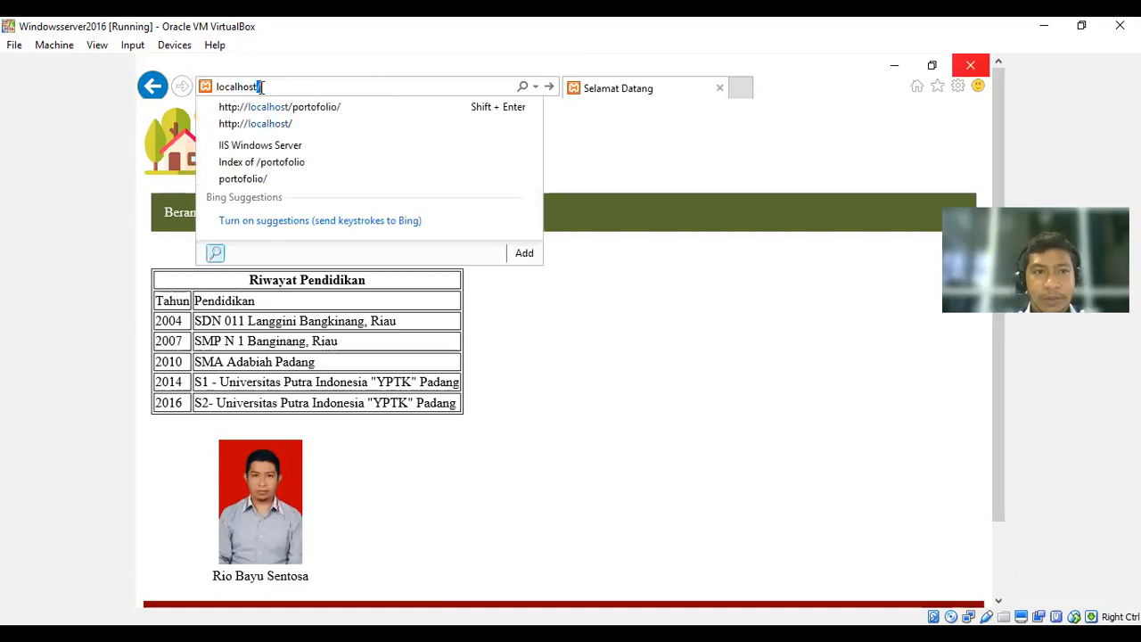
pyautogui.press('Return')
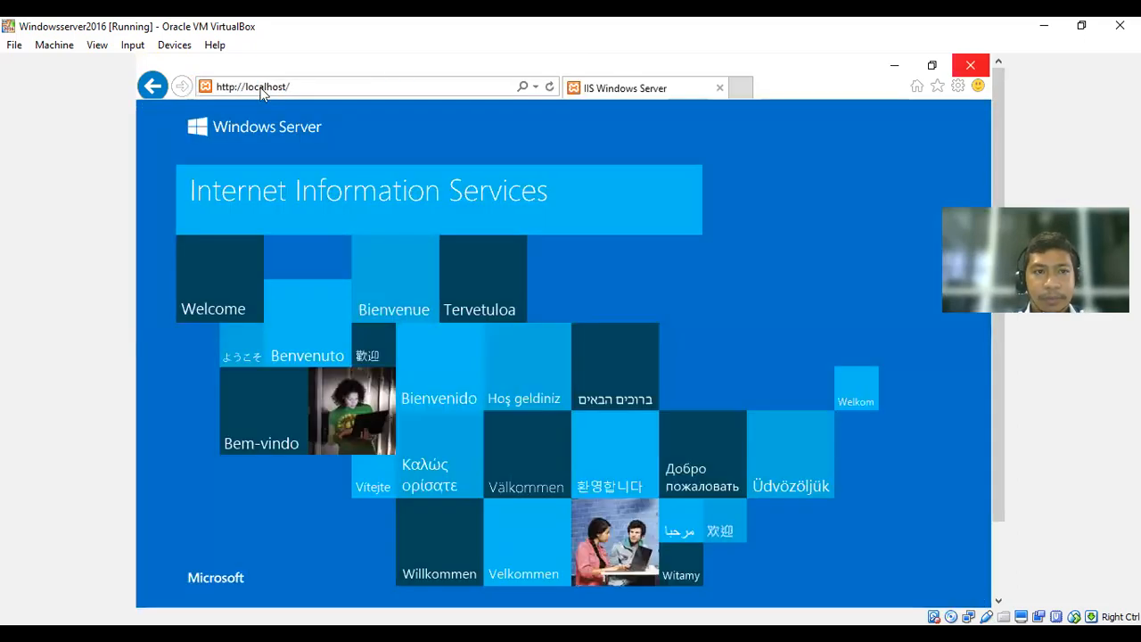
pyautogui.click(360, 89)
pyautogui.write('/')
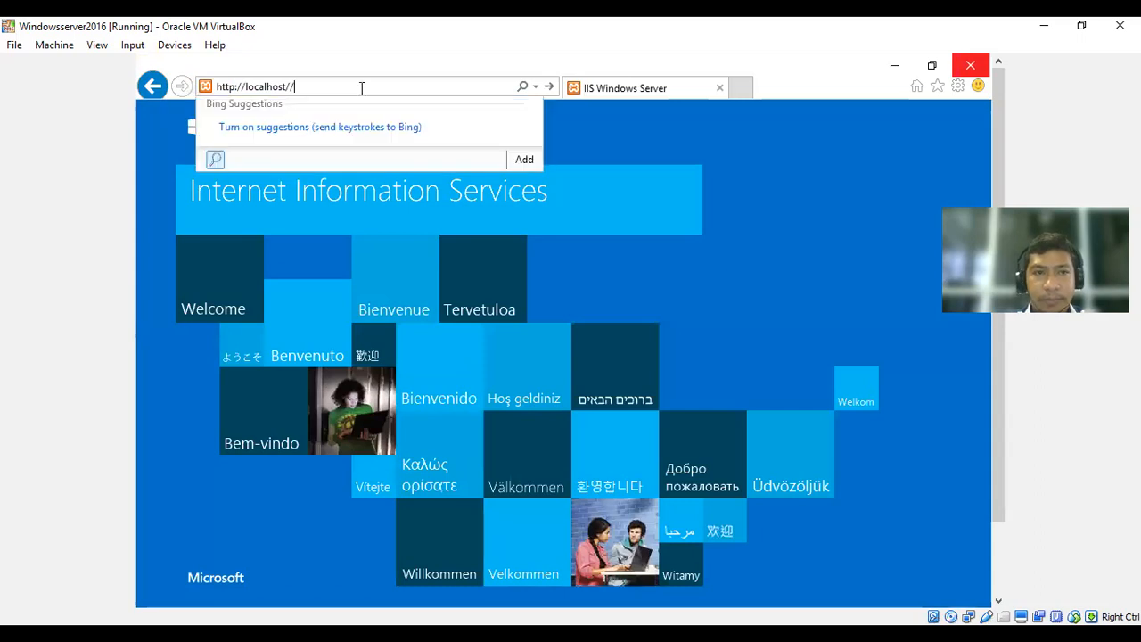
pyautogui.press('Return')
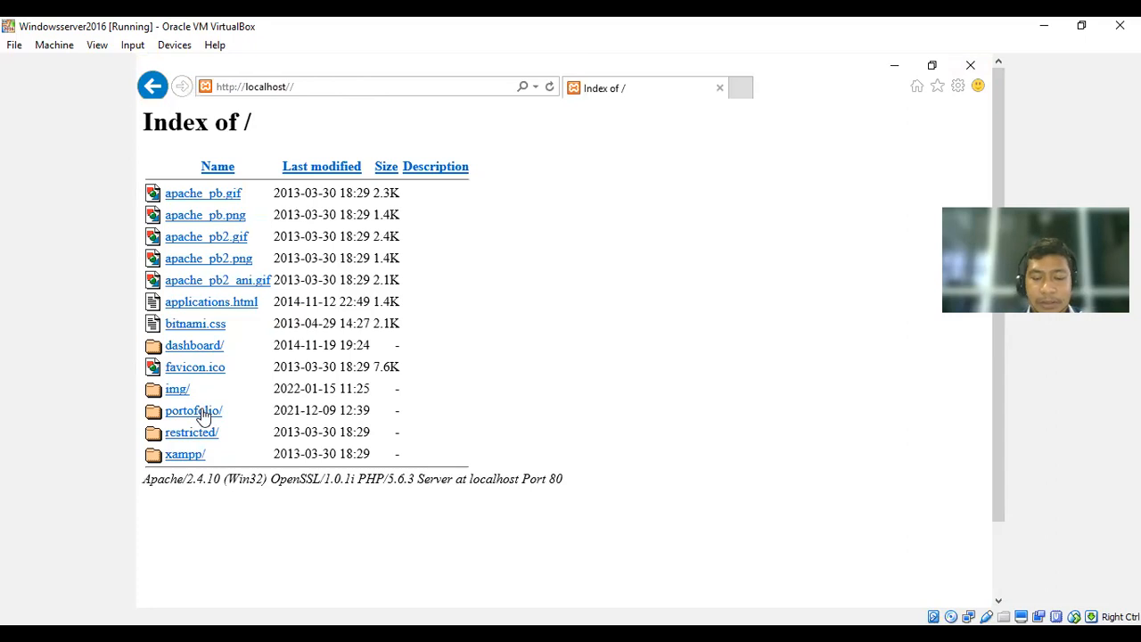
pyautogui.click(203, 417)
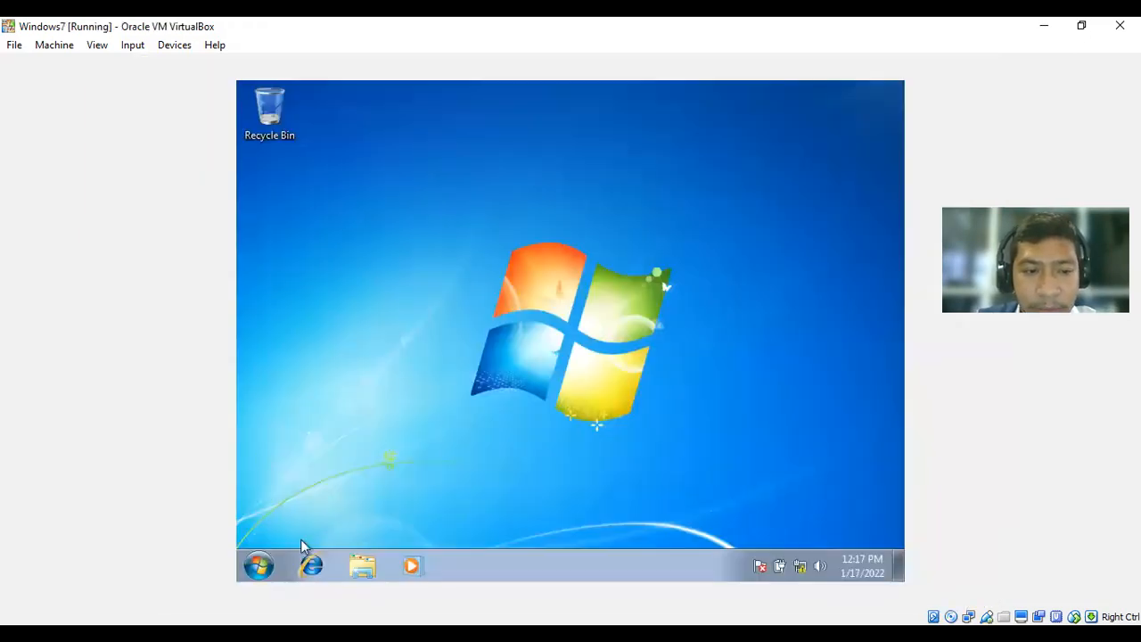
# Open Internet Explorer on the Windows 7 client and try to load localhost.
pyautogui.click(312, 568)
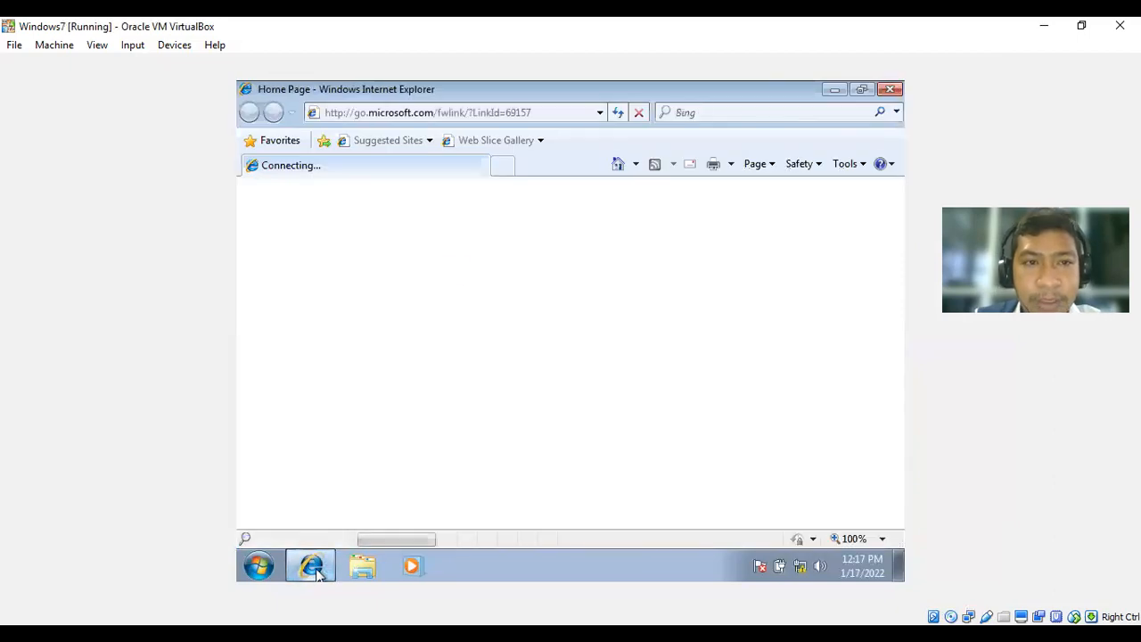
pyautogui.click(453, 114)
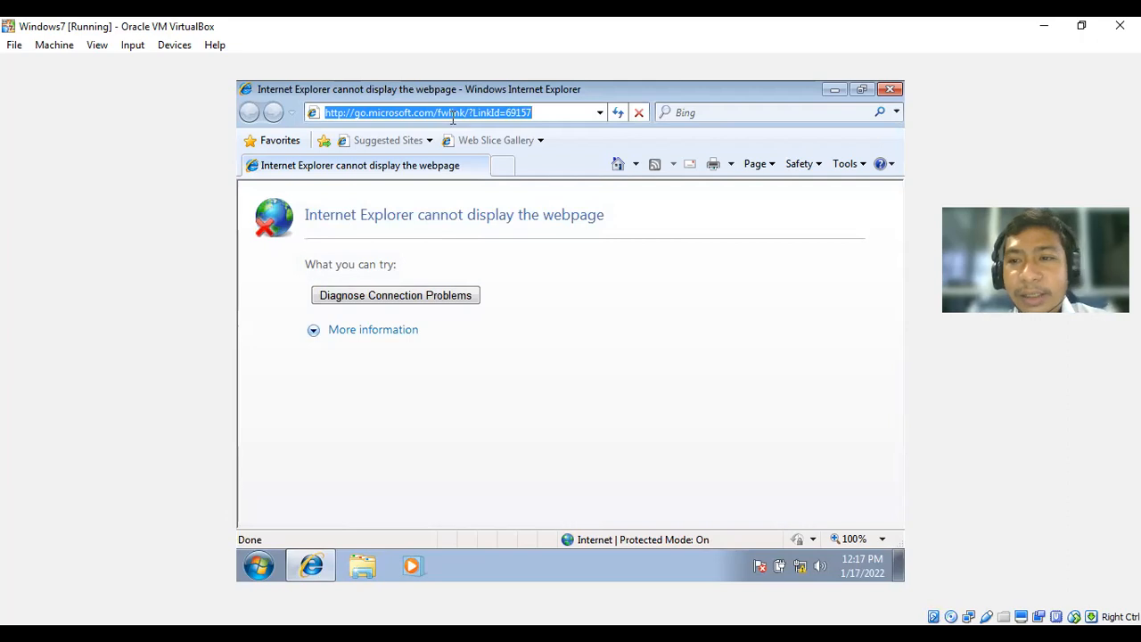
pyautogui.write('localhost')
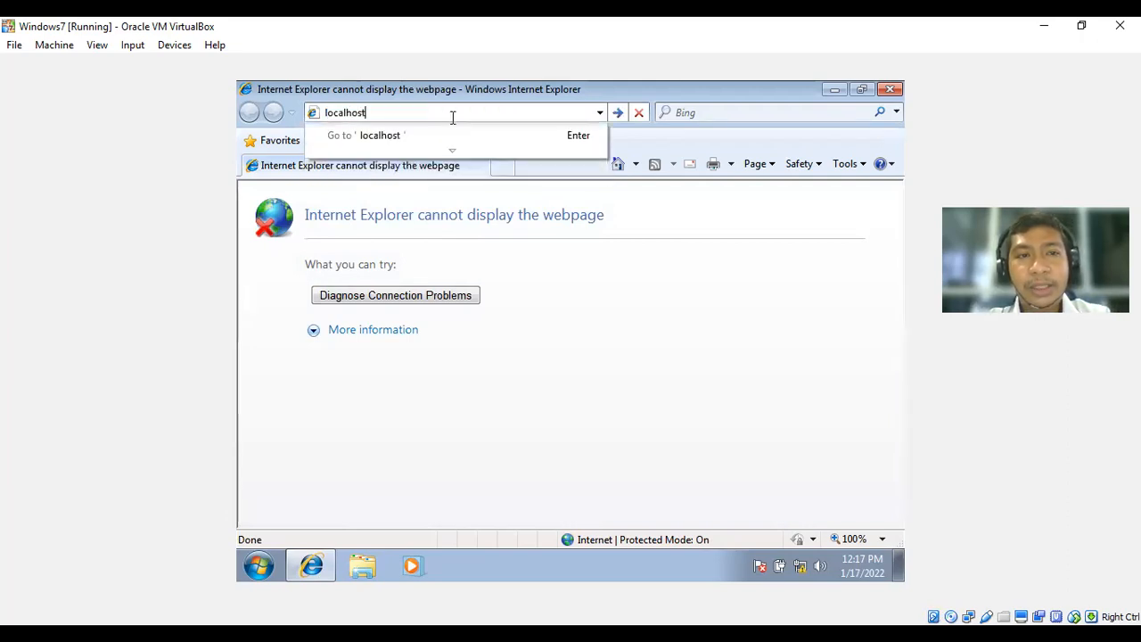
pyautogui.press('Return')
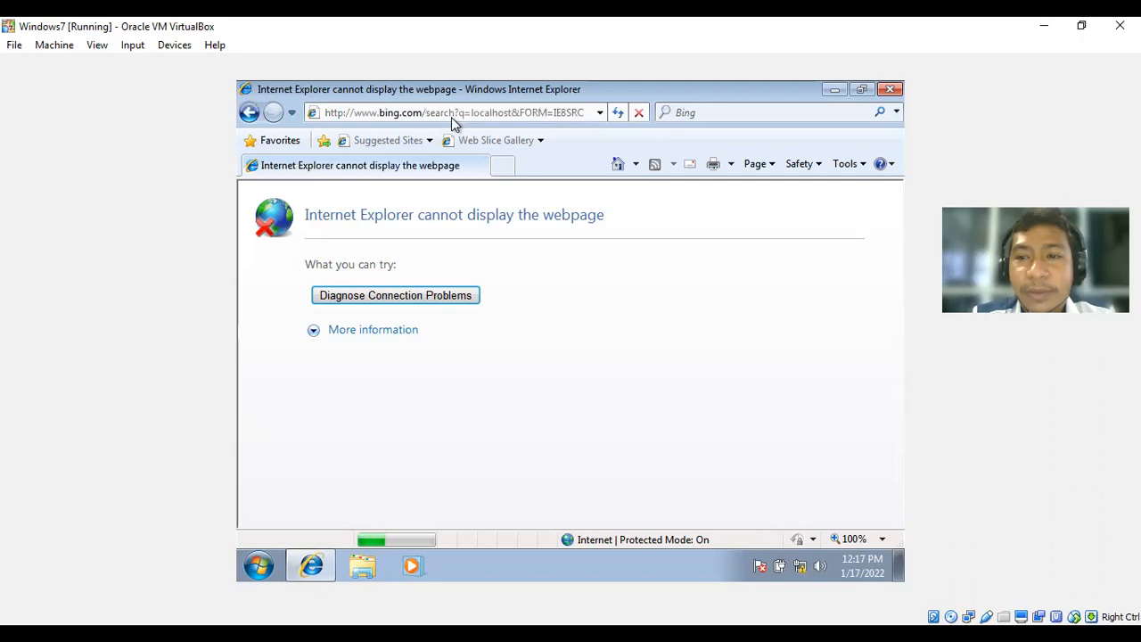
# Try to load the server's address 192.168.100.2 in the client's browser in place of the localhost search.
pyautogui.click(453, 114)
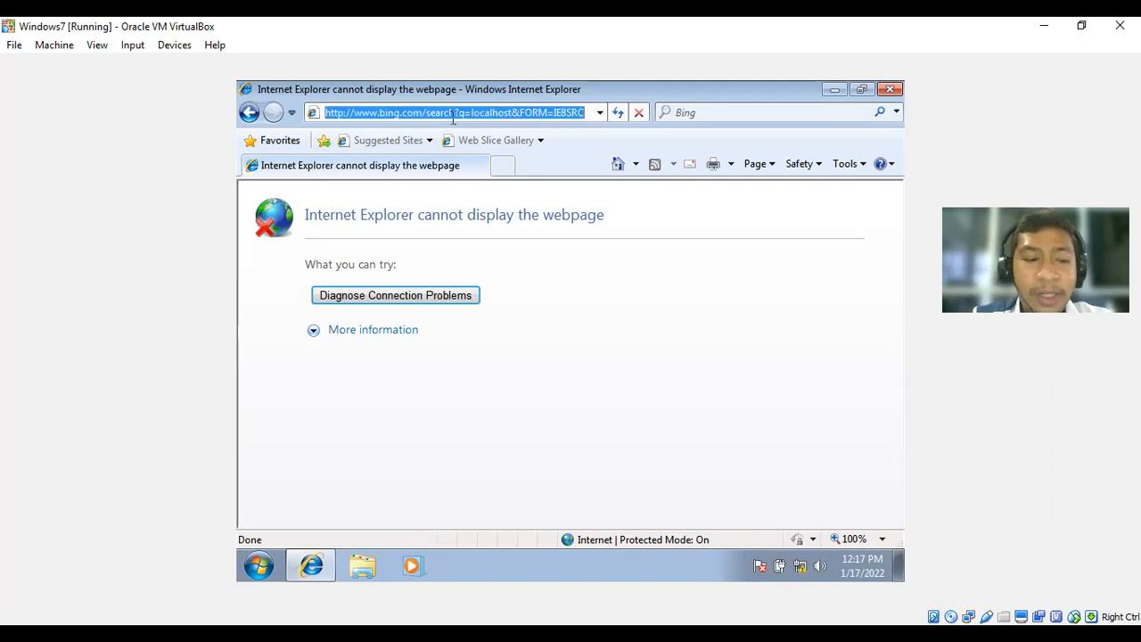
pyautogui.write('192')
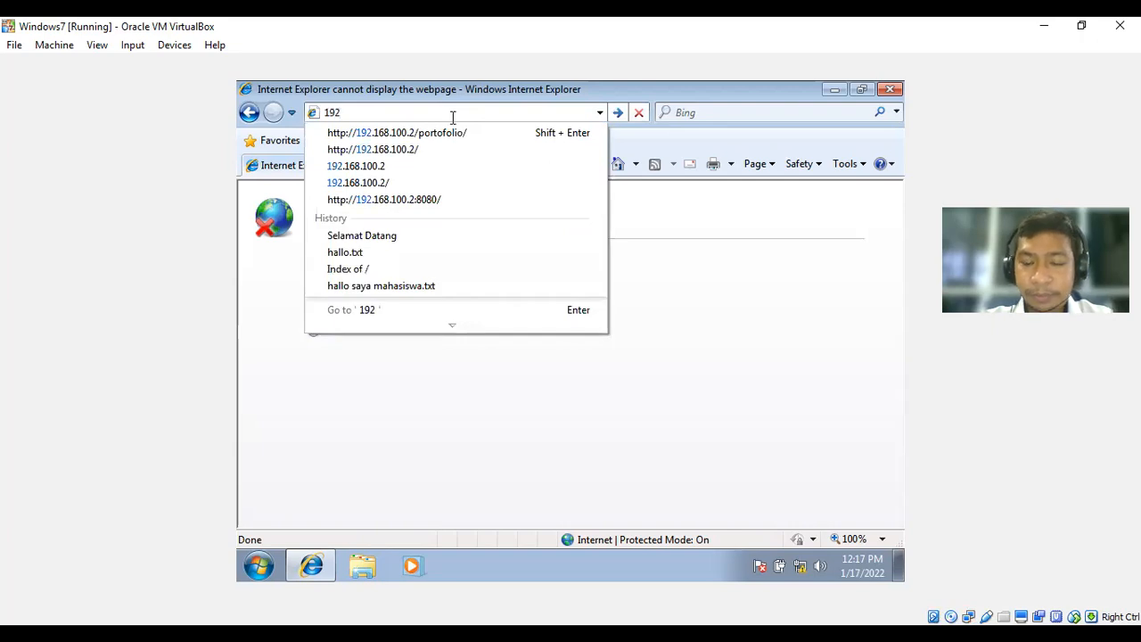
pyautogui.write('.168')
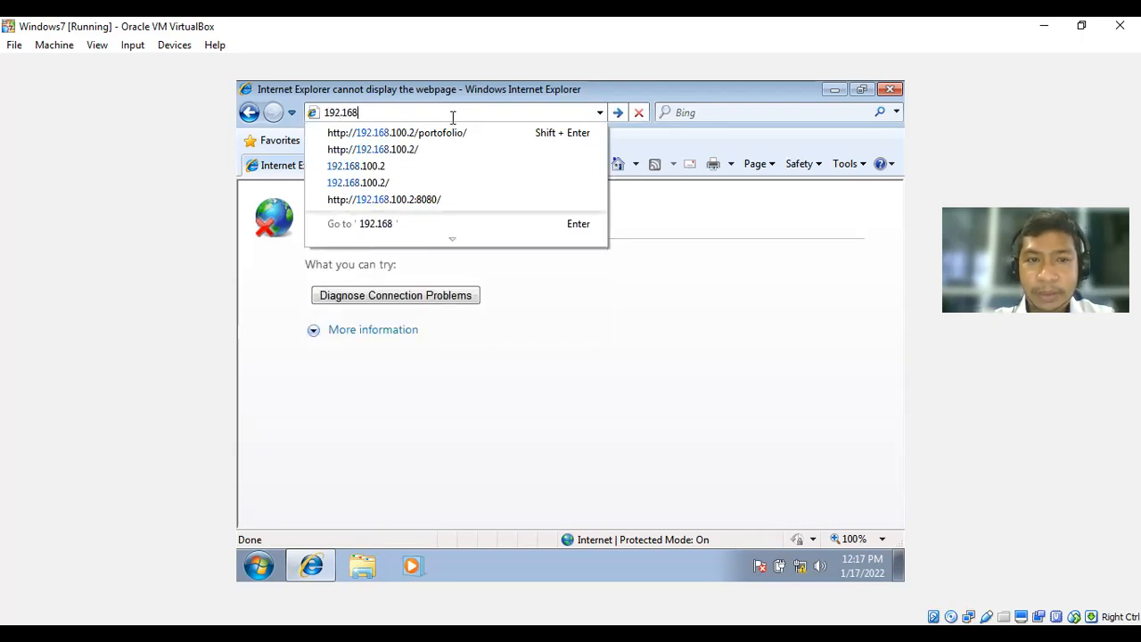
pyautogui.write('.100.2')
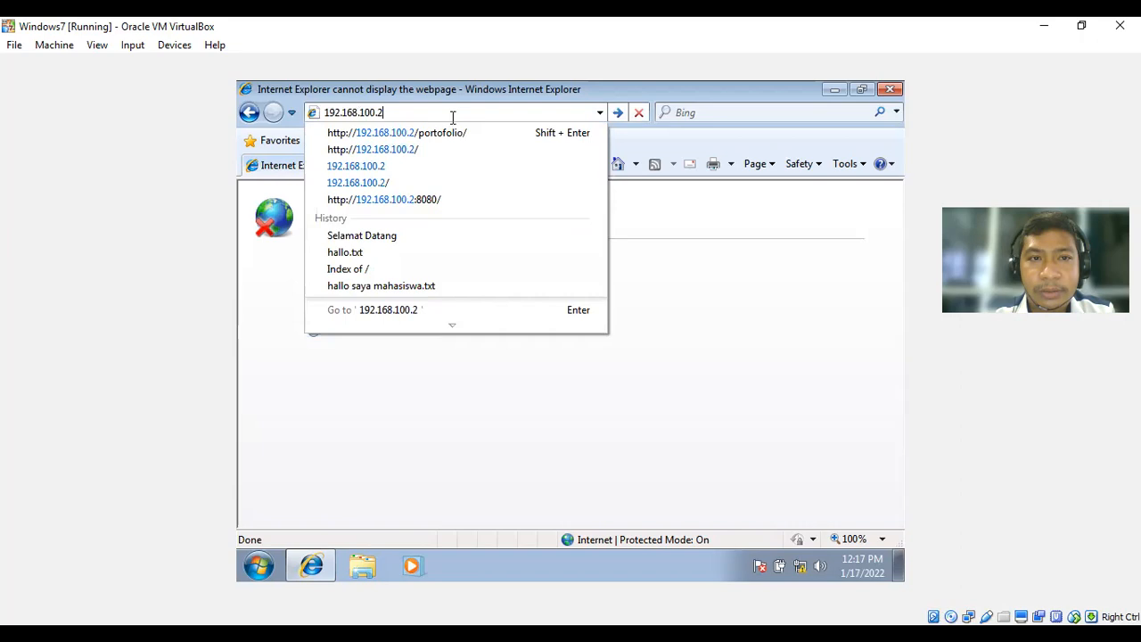
pyautogui.press('Return')
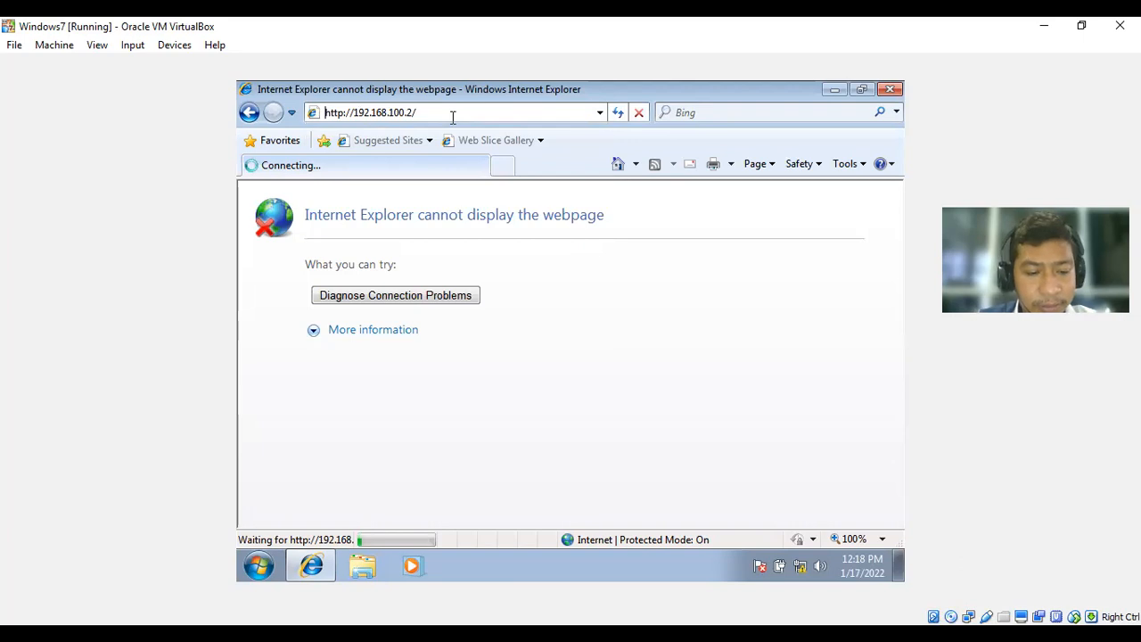
# Ping 192.168.100.2 from the Windows 7 client to test its connection to the server.
pyautogui.press('super+r')
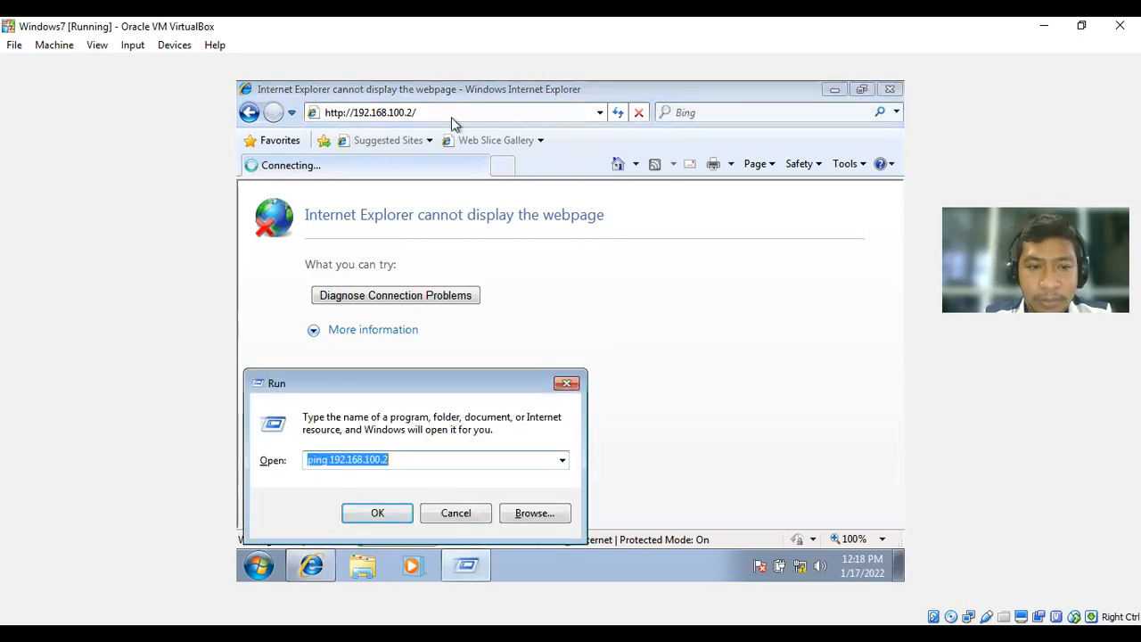
pyautogui.press('Return')
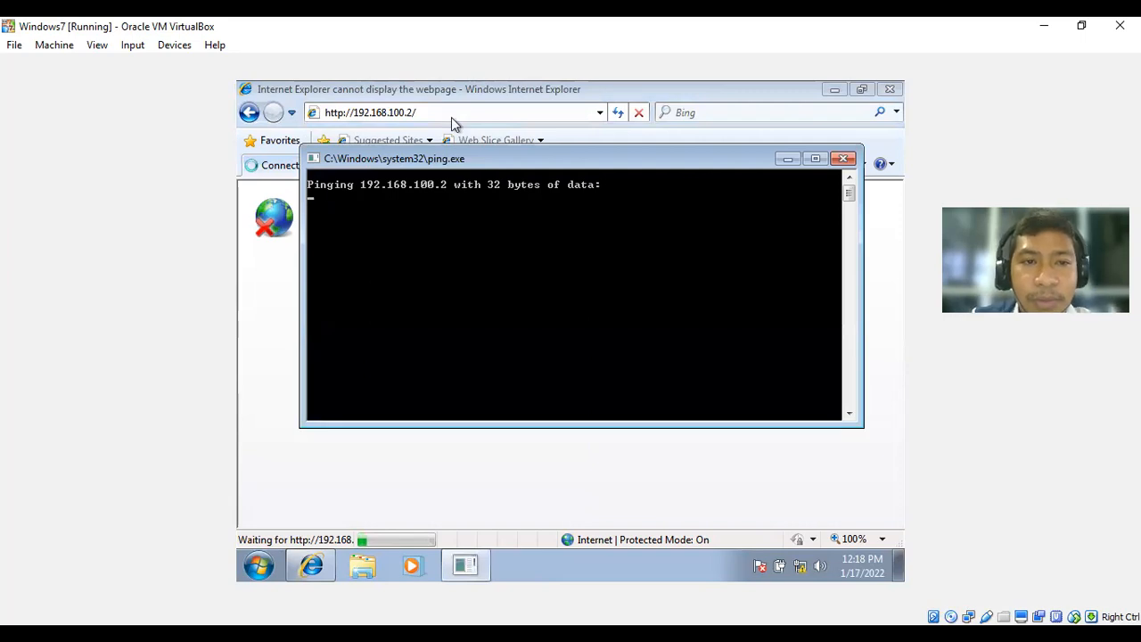
pyautogui.moveTo(448, 160); pyautogui.dragTo(447, 207)
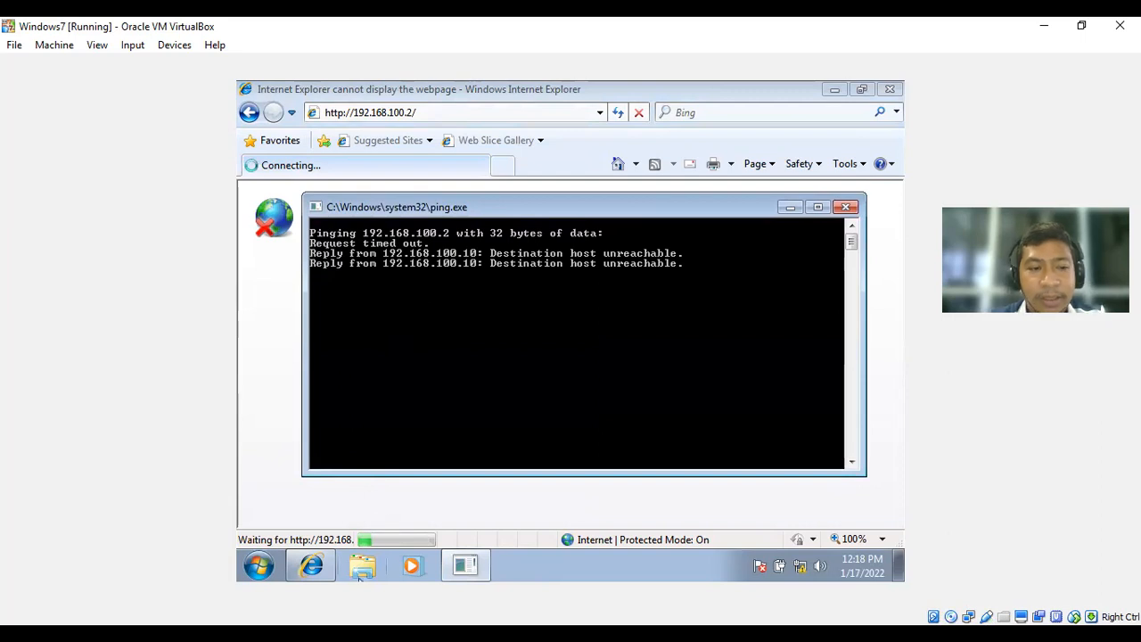
# Switch to VirtualBox Manager and attach Adapter 1 of the Windowsserver2016 machine to Internal Network intnet.
pyautogui.click(359, 635)
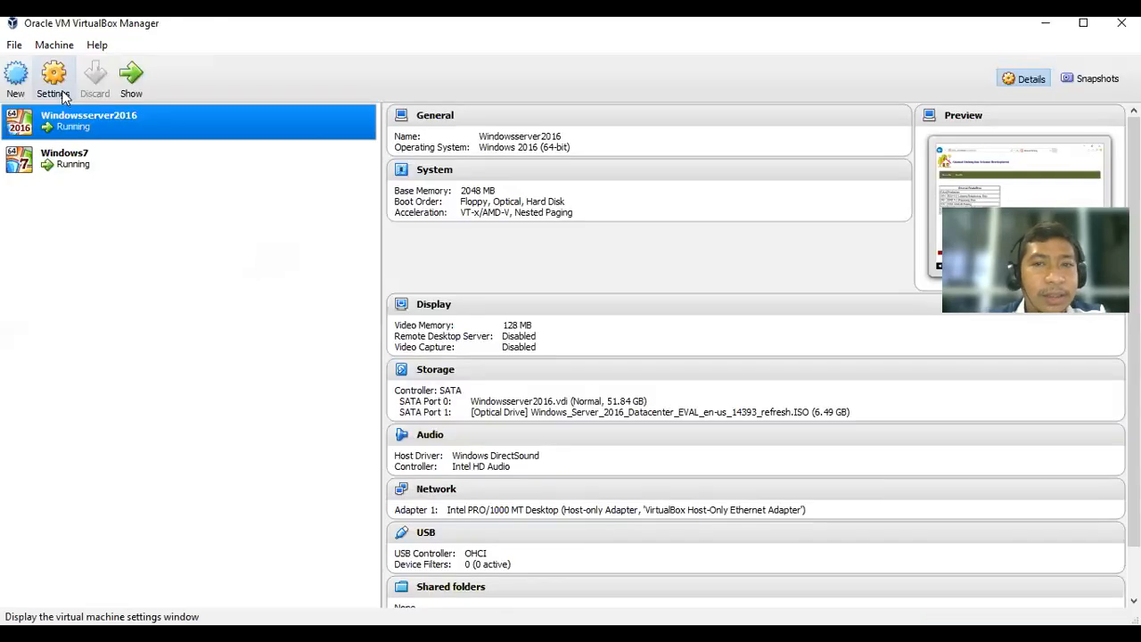
pyautogui.click(62, 95)
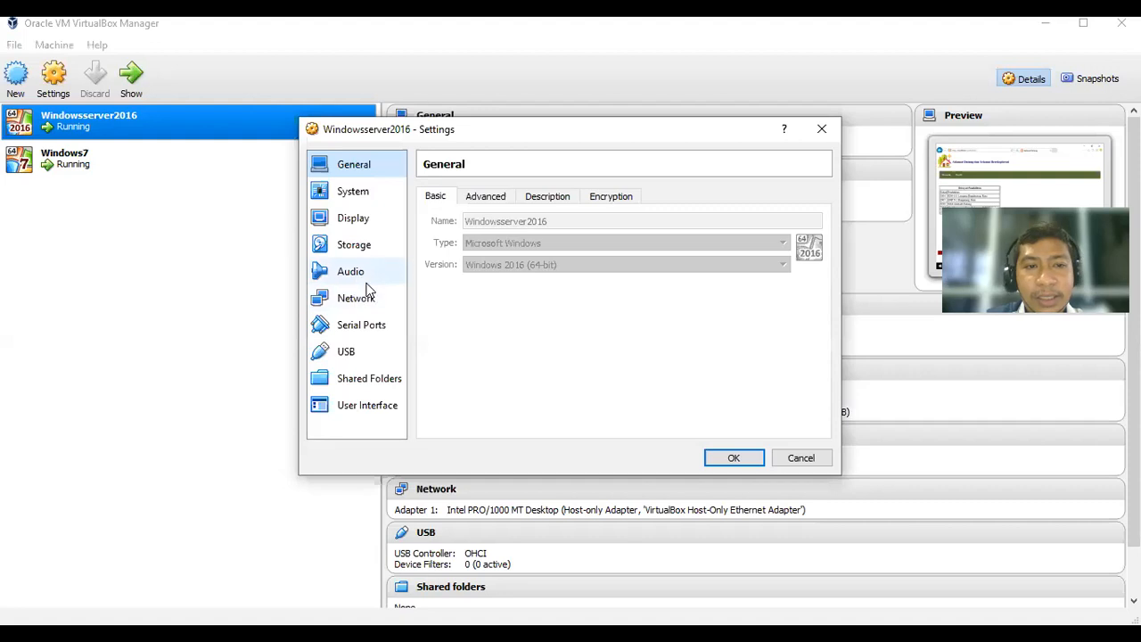
pyautogui.click(364, 300)
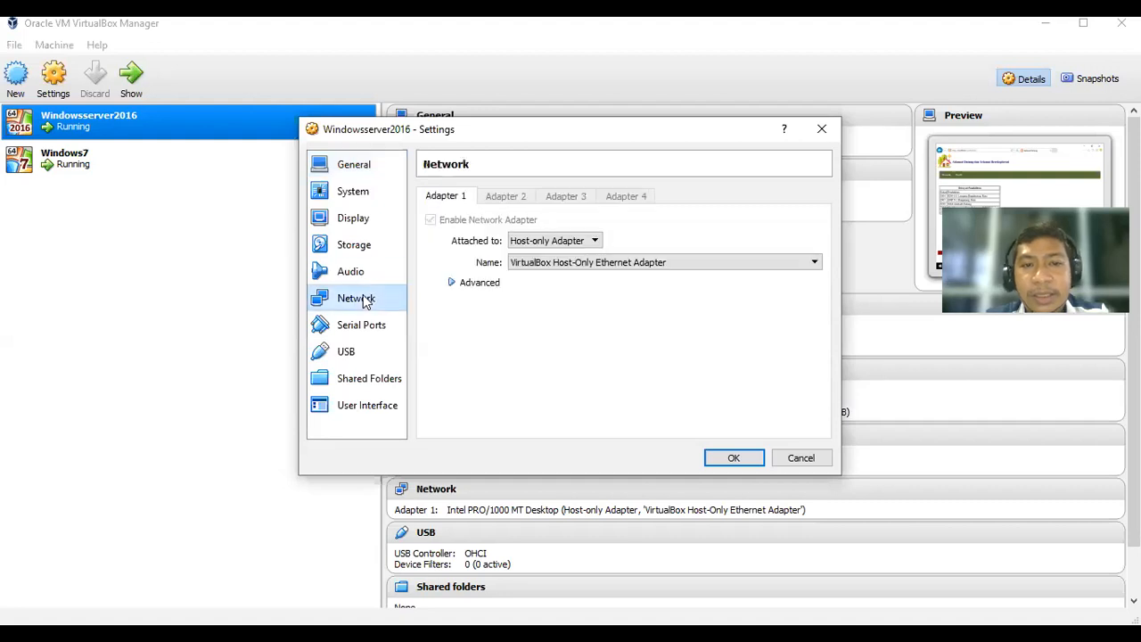
pyautogui.click(546, 243)
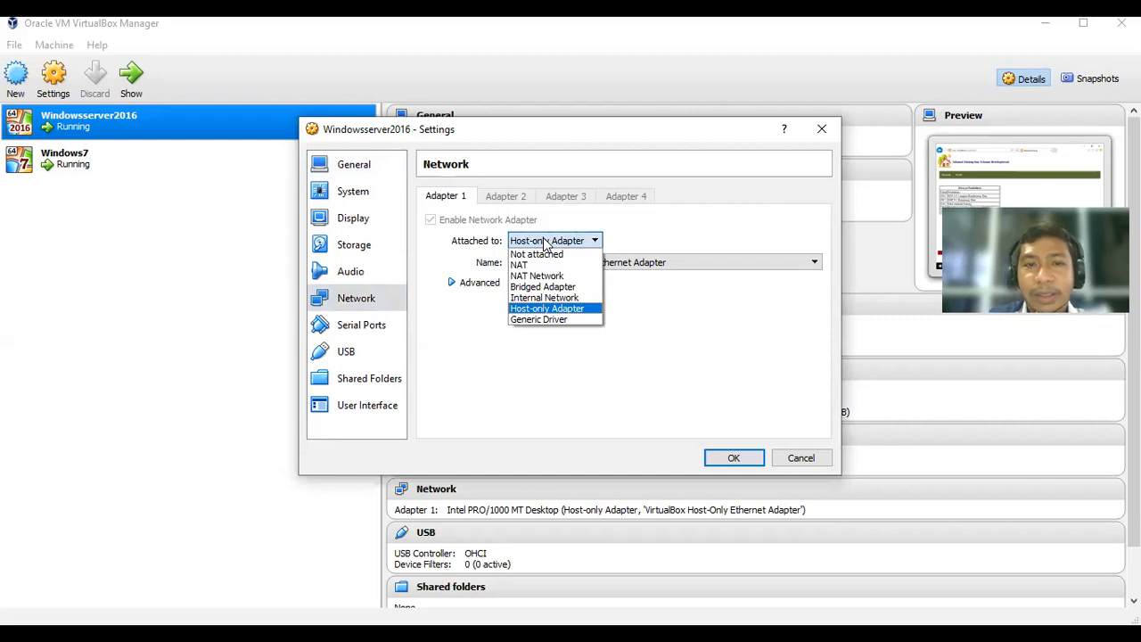
pyautogui.click(548, 300)
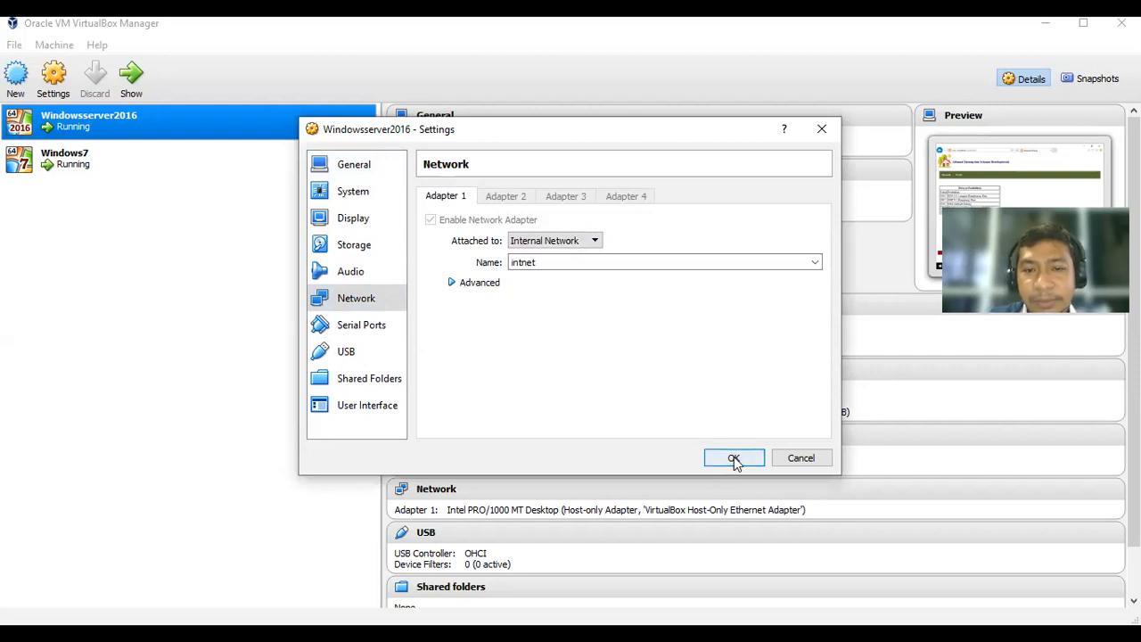
pyautogui.click(733, 458)
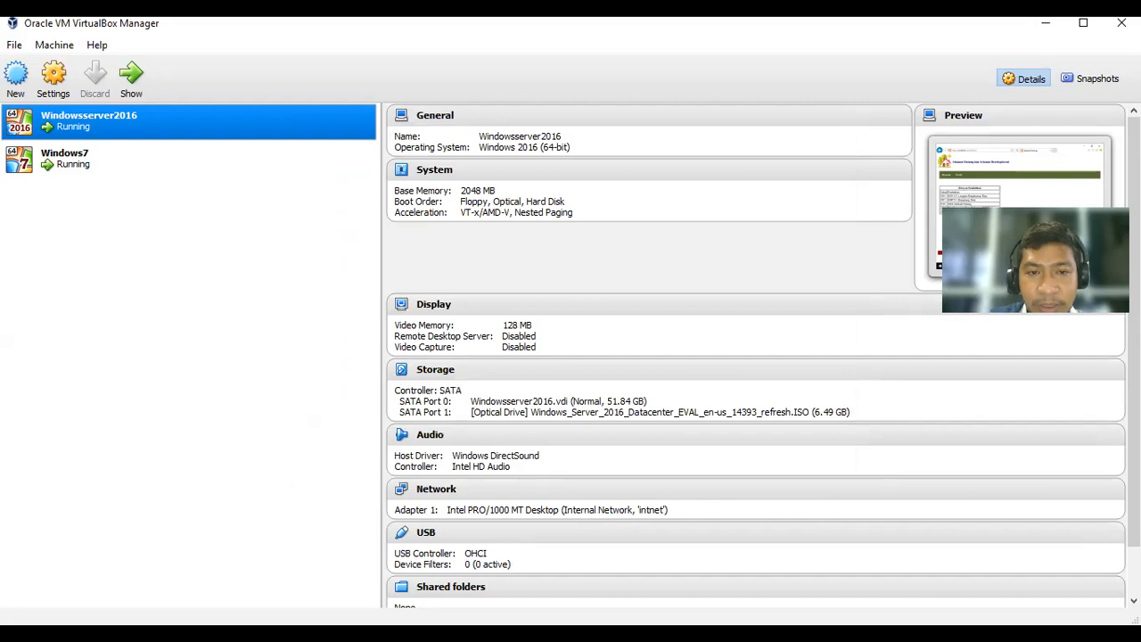
# Return to the Windows 7 client and repeat the ping to 192.168.100.2.
pyautogui.hotkey('alt', 'Tab')
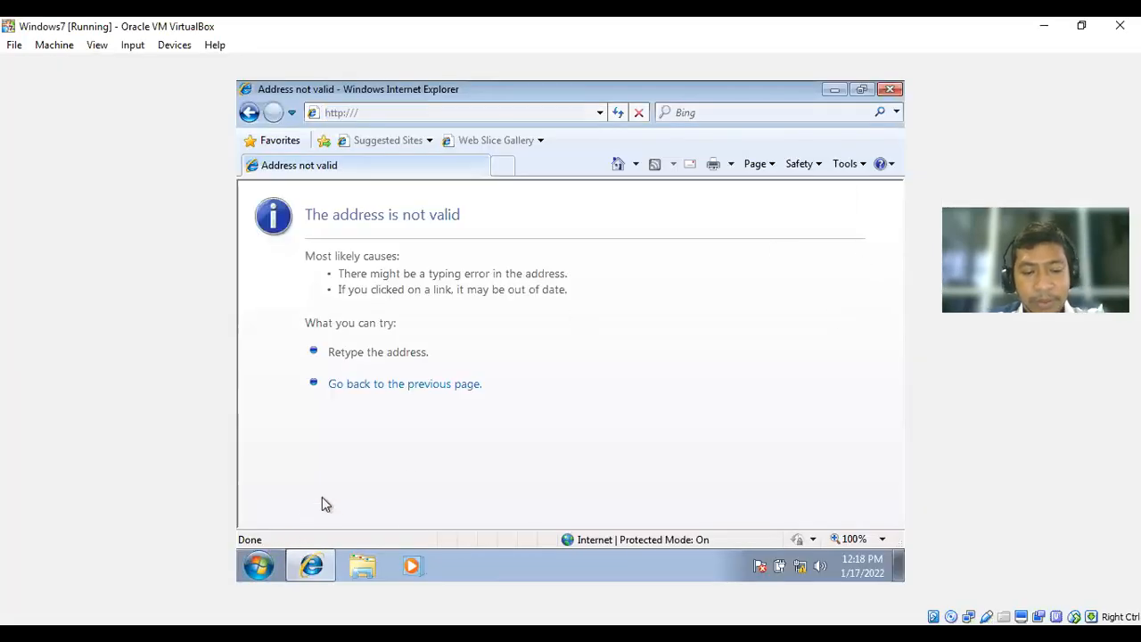
pyautogui.press('super+r')
pyautogui.press('Return')
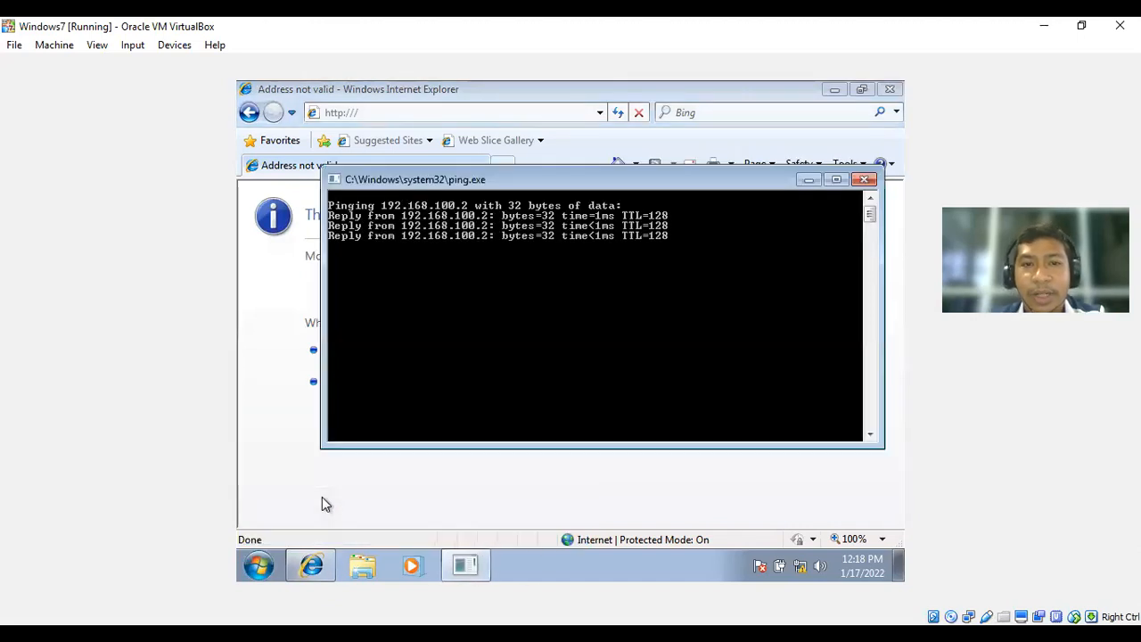
# Load 192.168.100.2 in the client's Internet Explorer from the suggested addresses for 192.
pyautogui.click(463, 111)
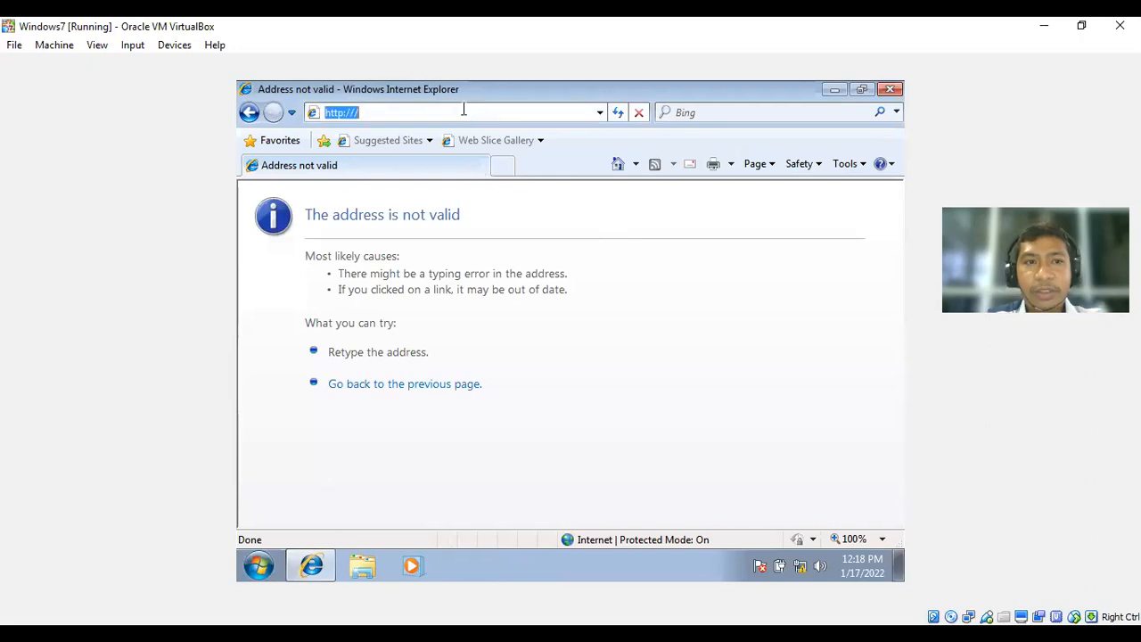
pyautogui.write('192')
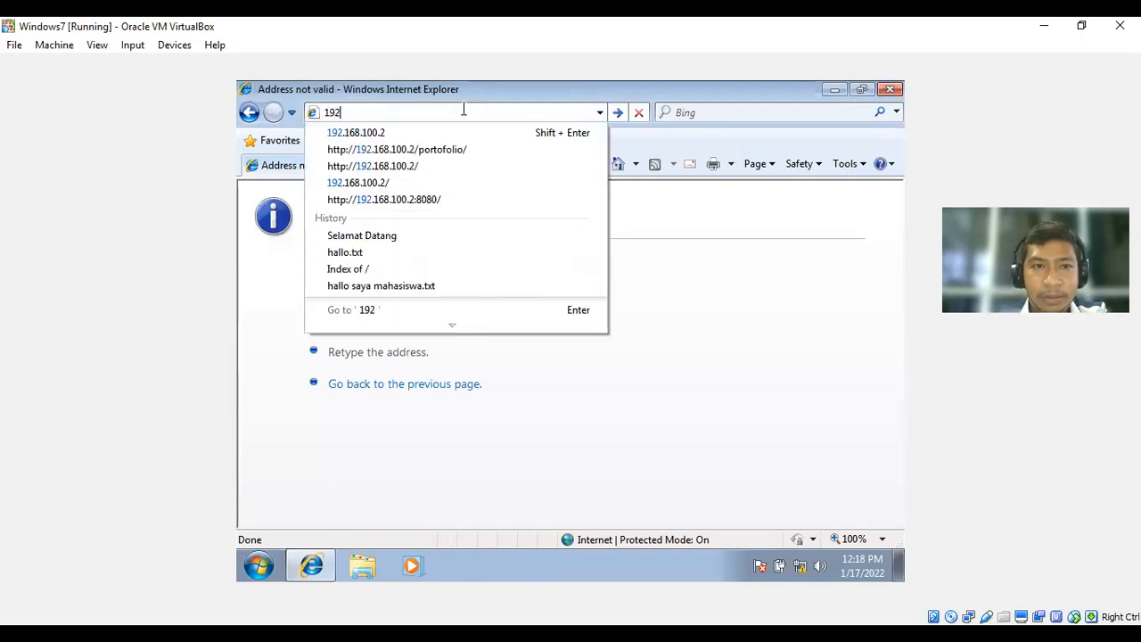
pyautogui.press('Down')
pyautogui.press('Return')
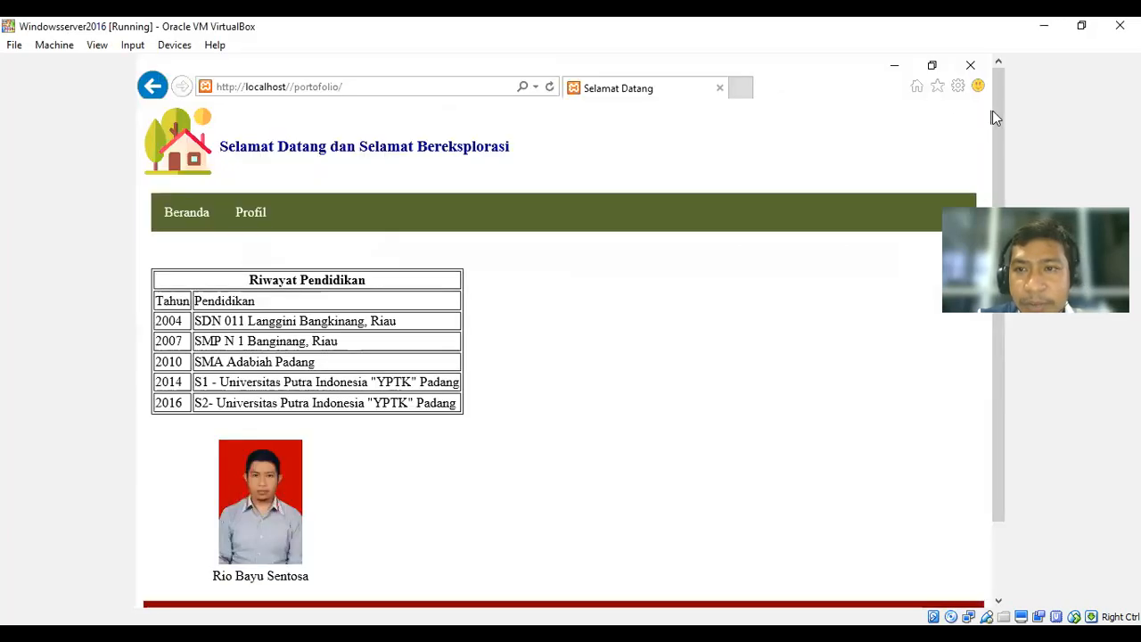
# On the Windows Server 2016 machine, turn off Windows Firewall for the domain network in Control Panel and close the settings.
pyautogui.moveTo(993, 111); pyautogui.dragTo(1008, 191)
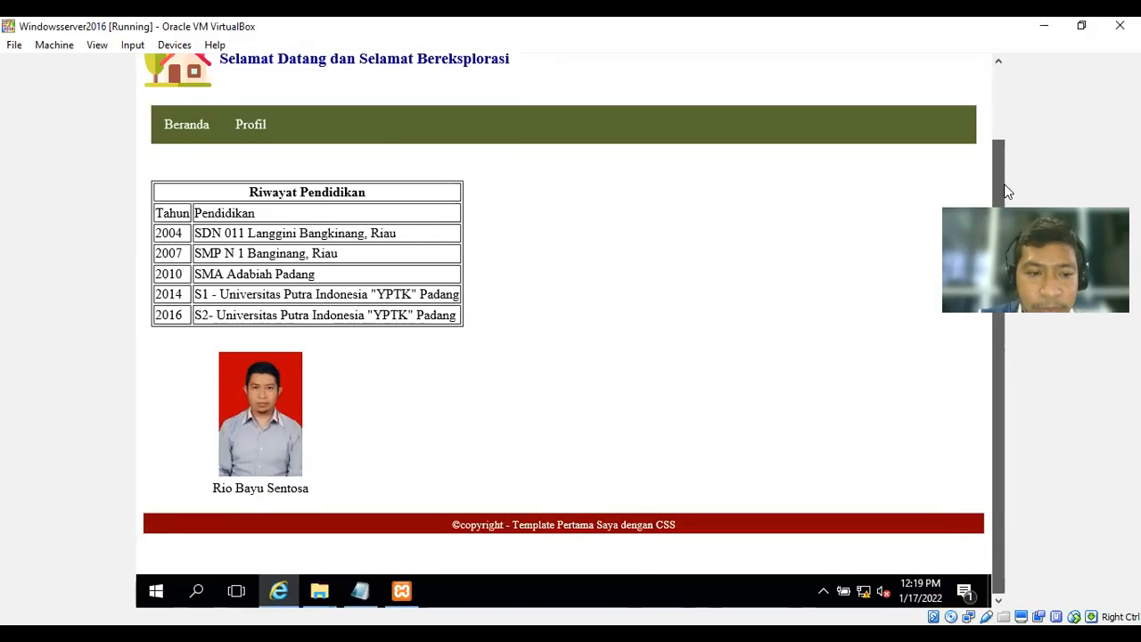
pyautogui.click(150, 594)
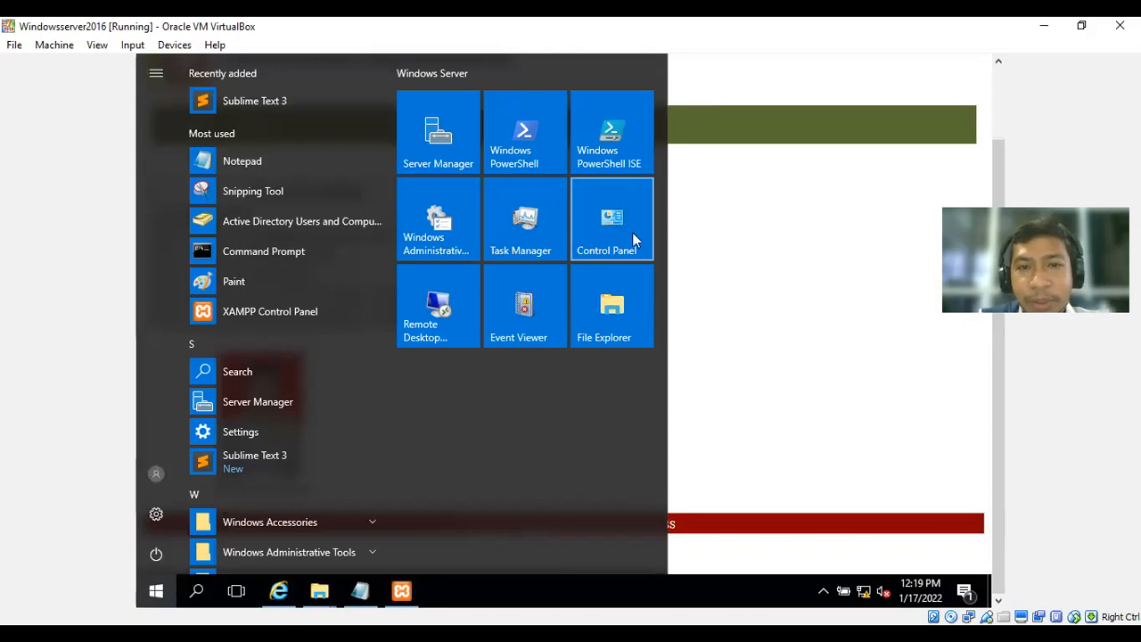
pyautogui.click(600, 199)
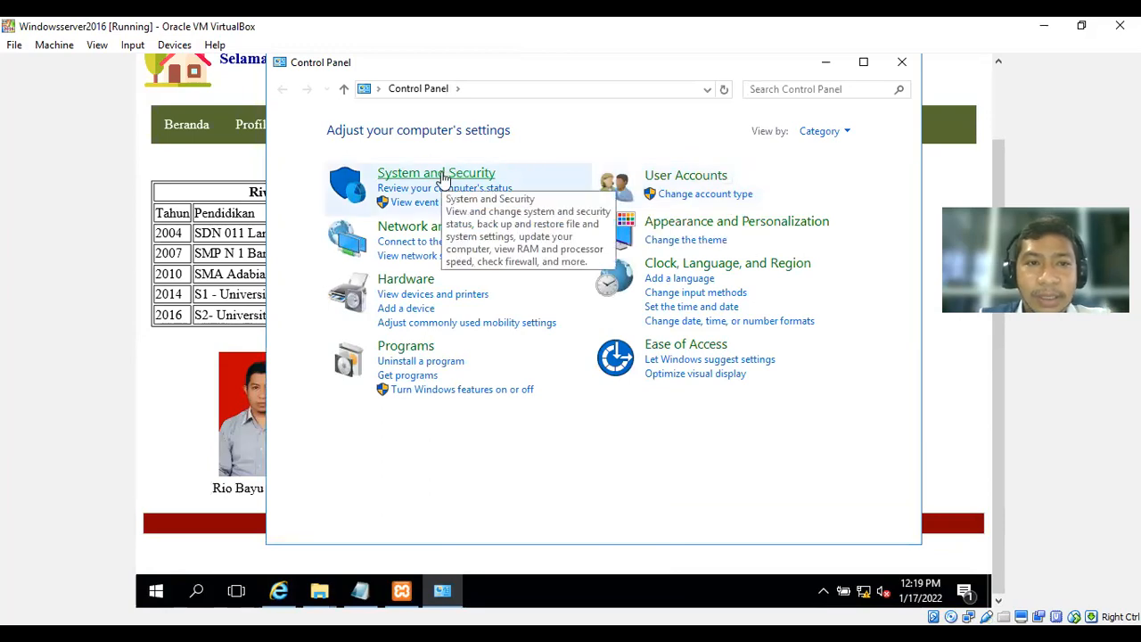
pyautogui.click(443, 178)
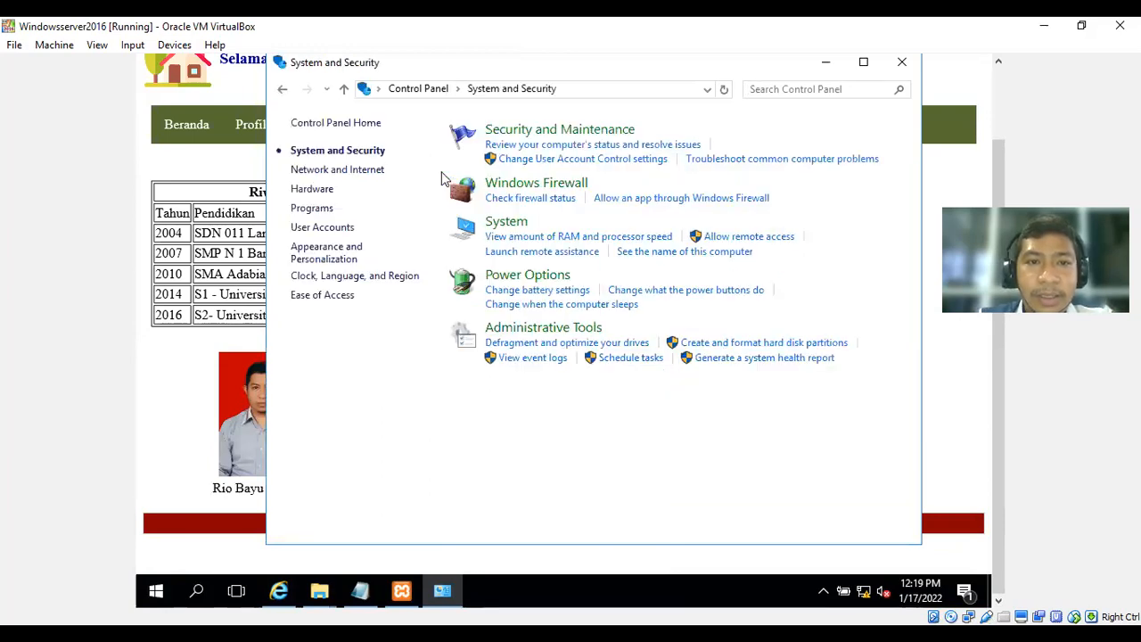
pyautogui.click(505, 184)
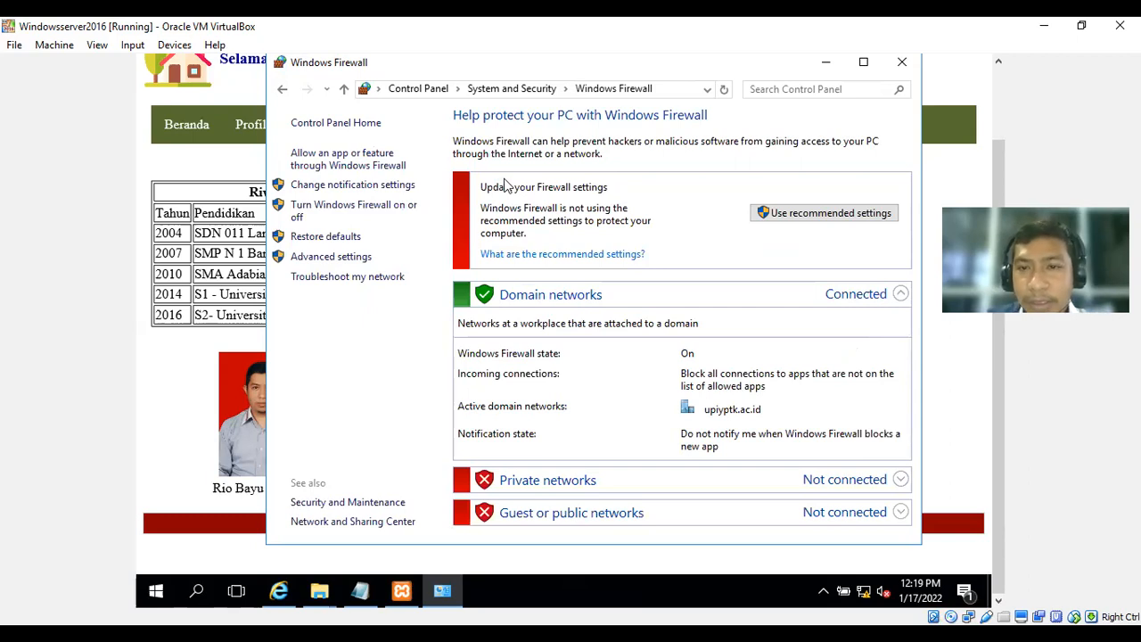
pyautogui.click(366, 207)
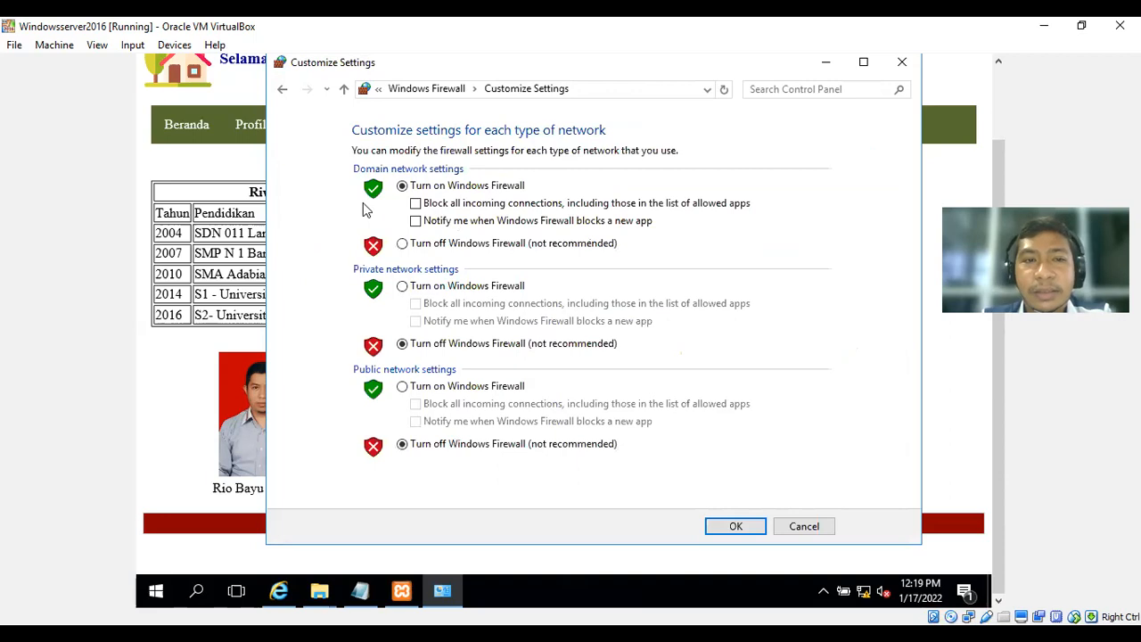
pyautogui.click(402, 244)
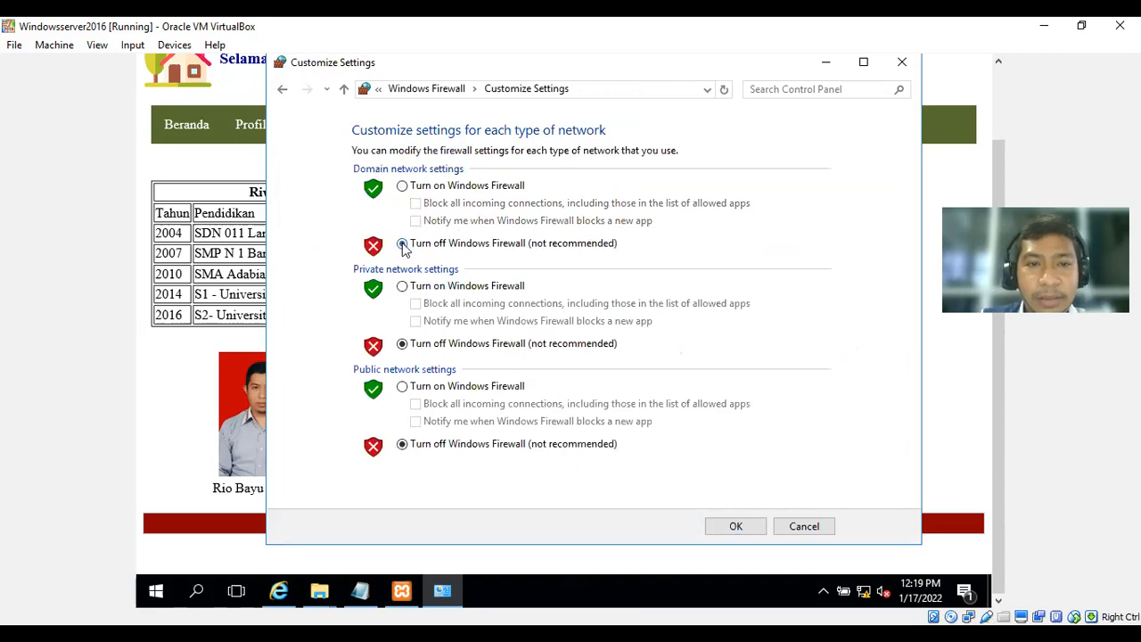
pyautogui.click(728, 527)
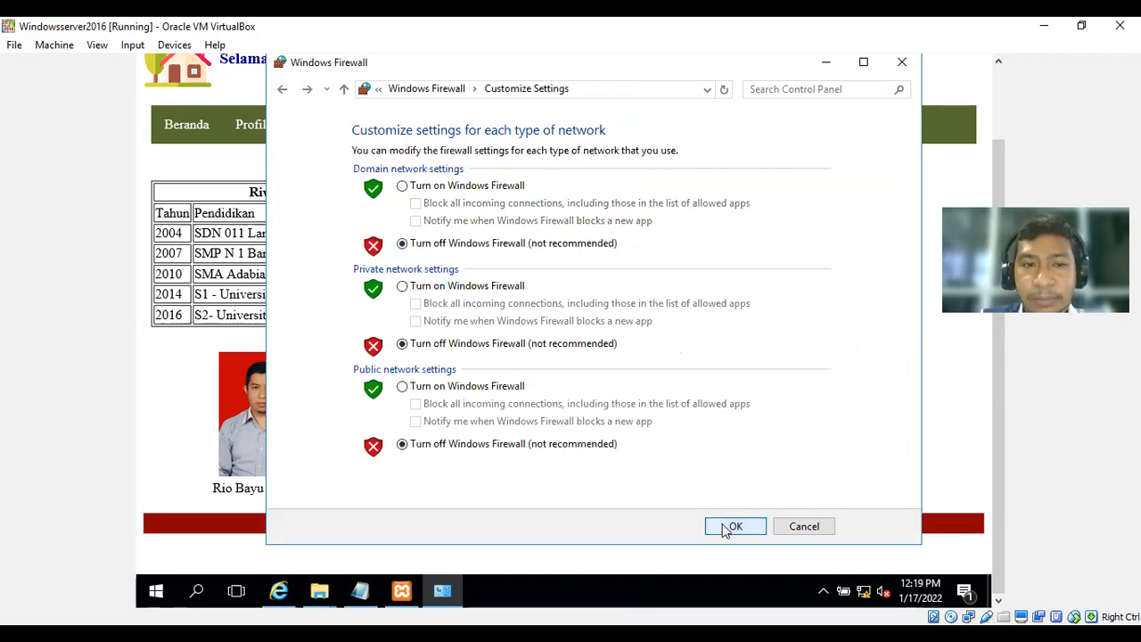
pyautogui.click(903, 64)
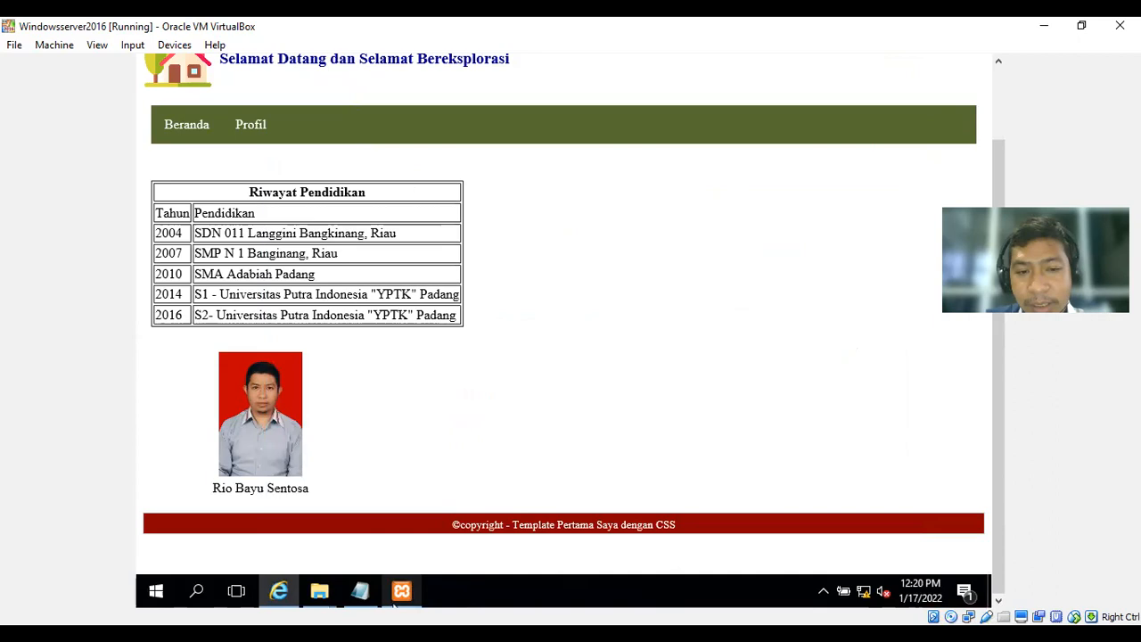
pyautogui.moveTo(393, 605)
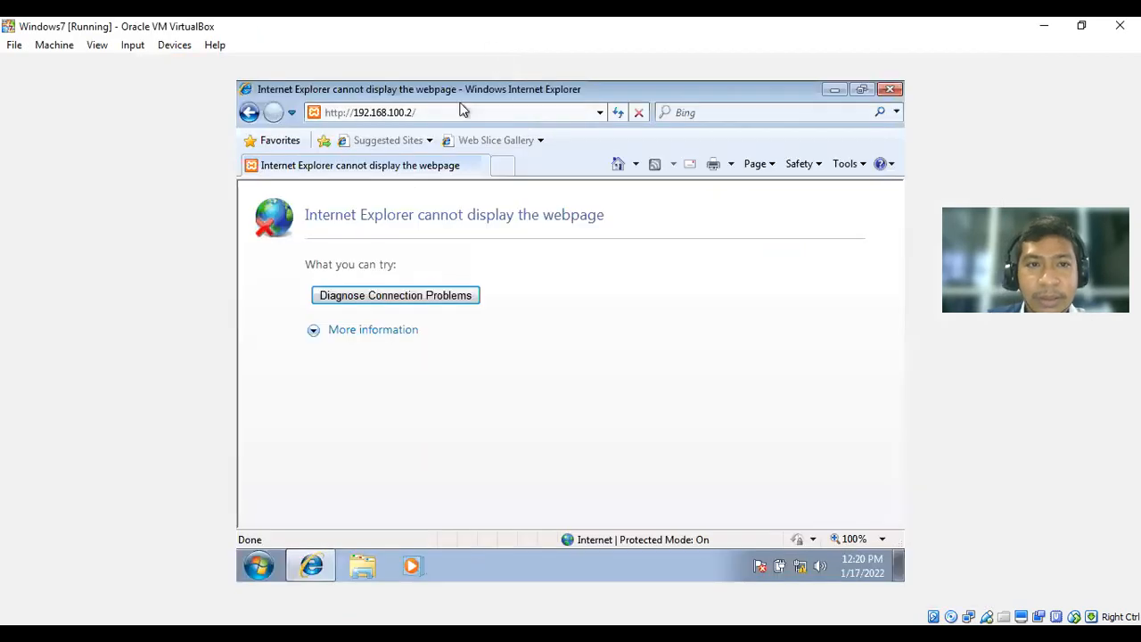
pyautogui.click(449, 112)
pyautogui.press('Return')
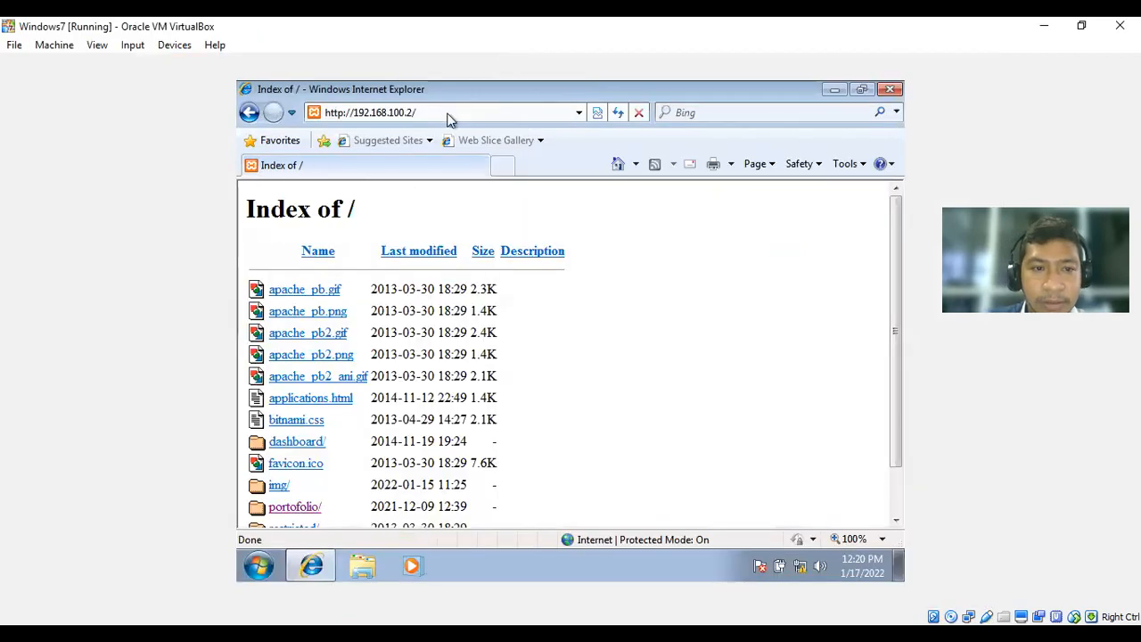
pyautogui.scroll(-1, 613, 278)
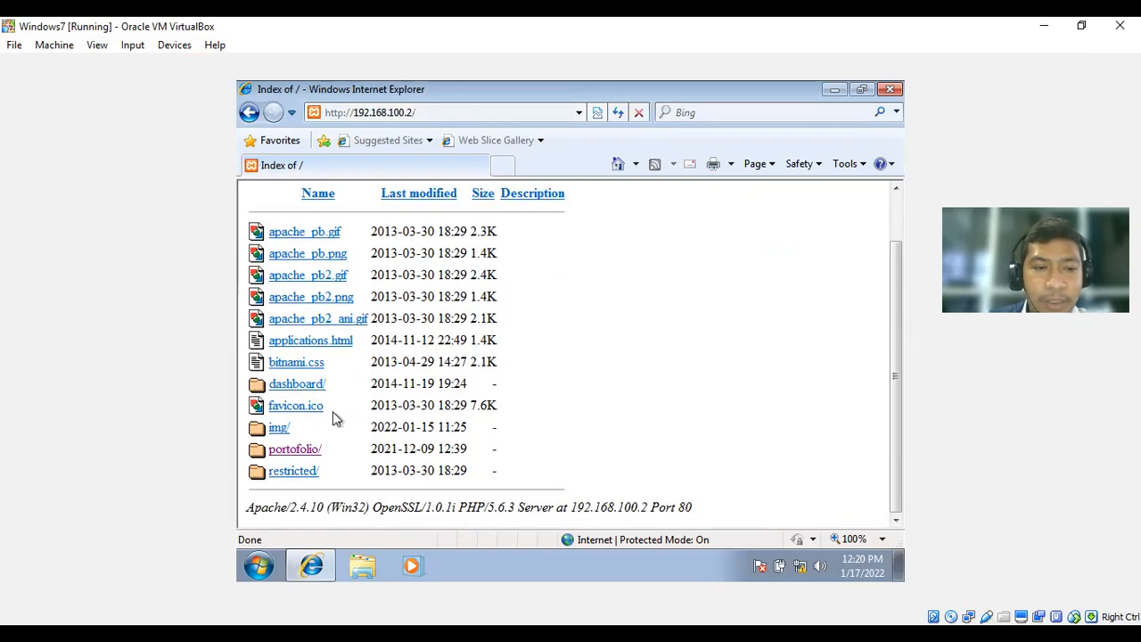
pyautogui.click(284, 449)
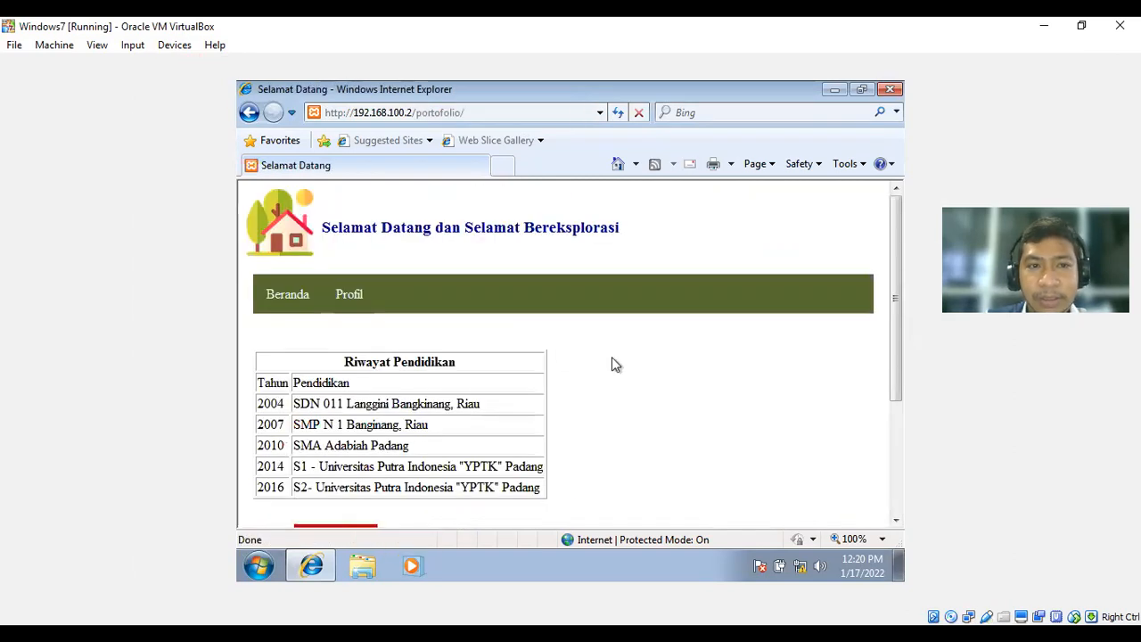
pyautogui.scroll(-3, 612, 358)
pyautogui.scroll(3, 613, 359)
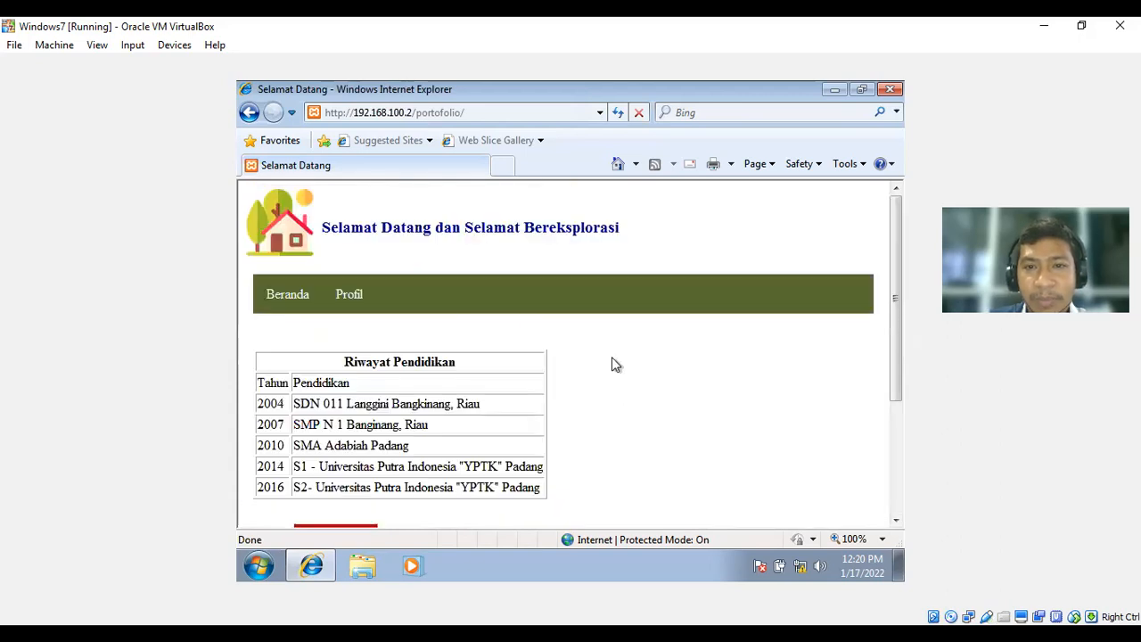
pyautogui.scroll(-3, 613, 359)
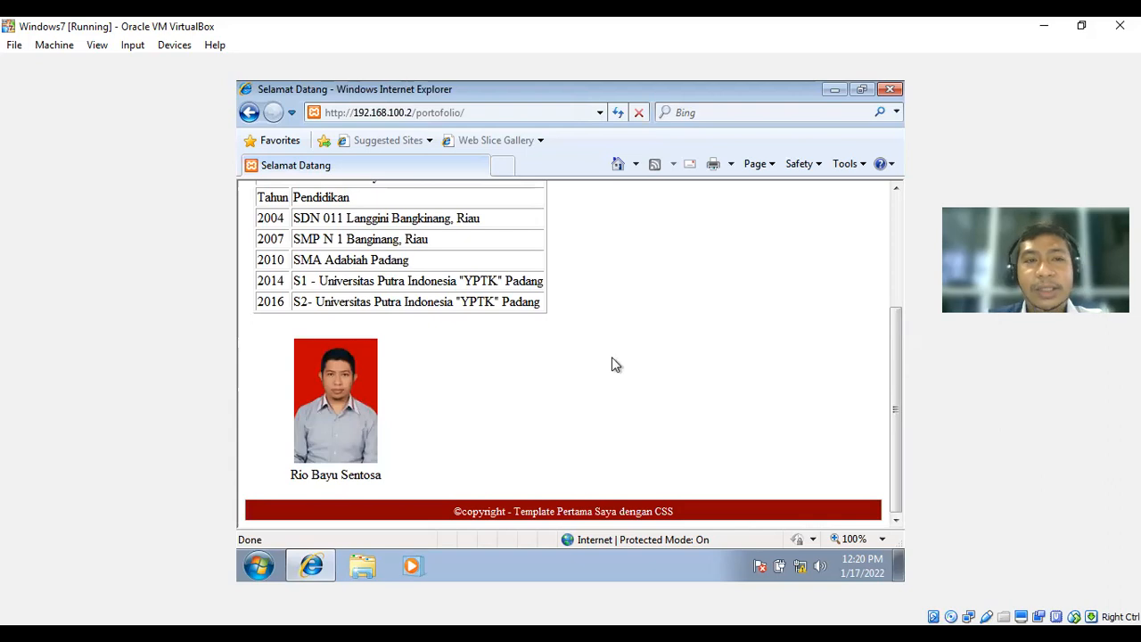
pyautogui.click(542, 118)
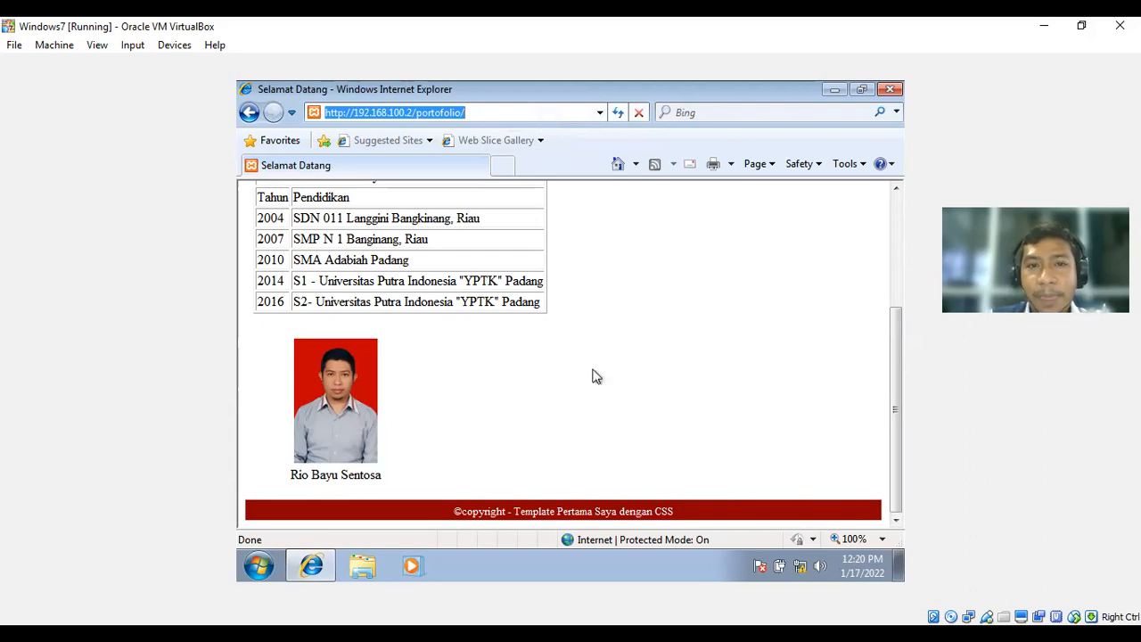
pyautogui.press('Return')
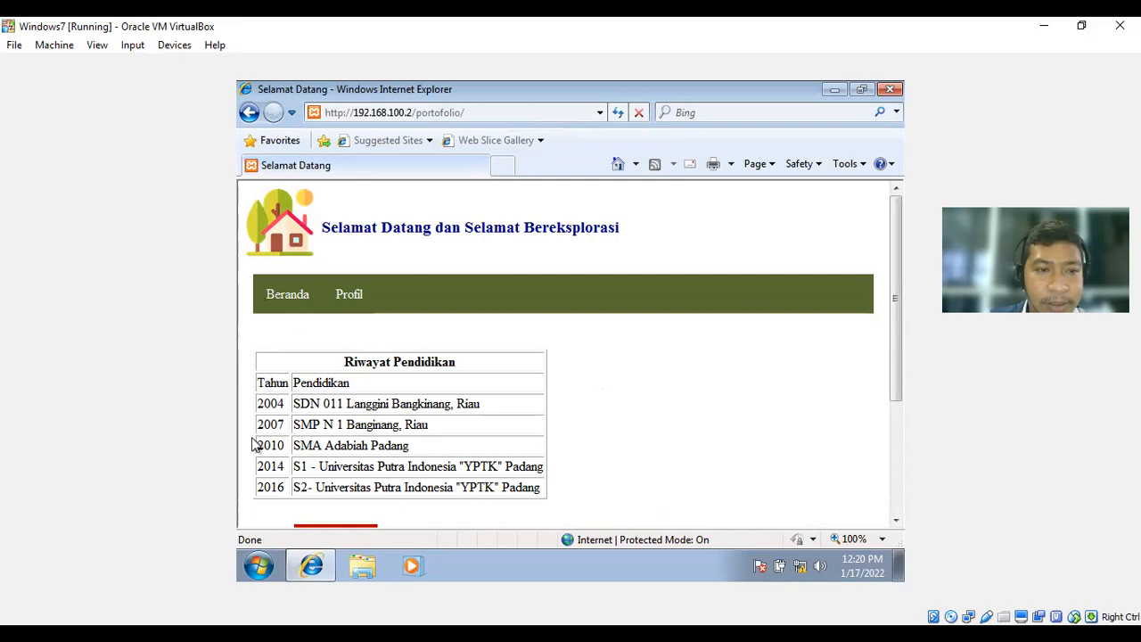
# Switch to VirtualBox Manager and attach network Adapter 1 of Windowsserver2016 to the Host-only Adapter.
pyautogui.hotkey('alt', 'Tab')
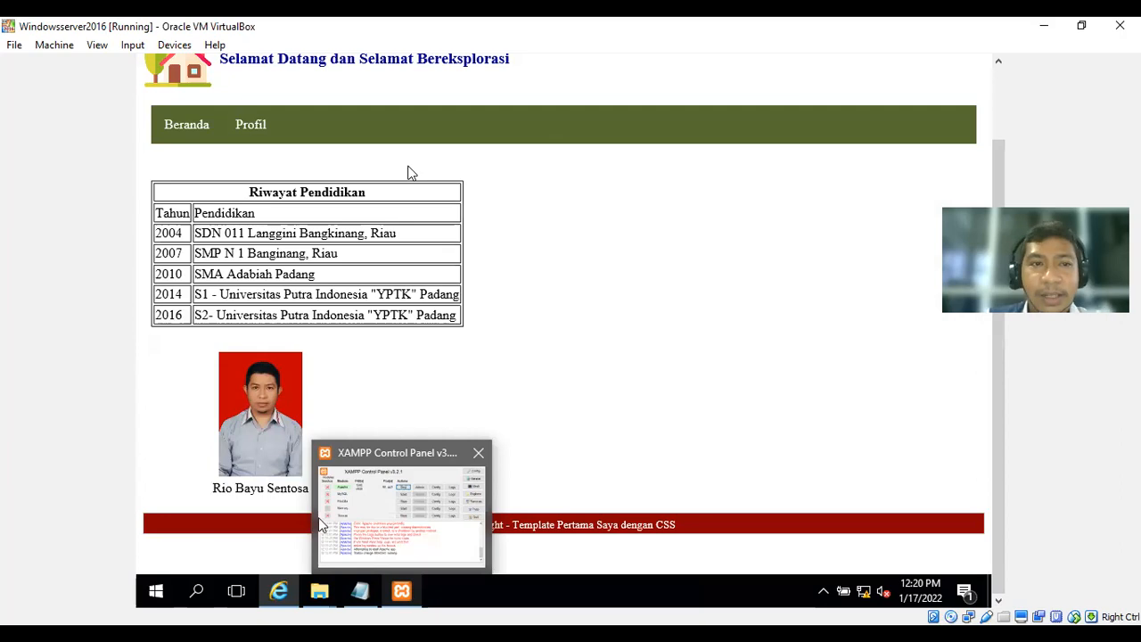
pyautogui.hotkey('alt', 'Tab')
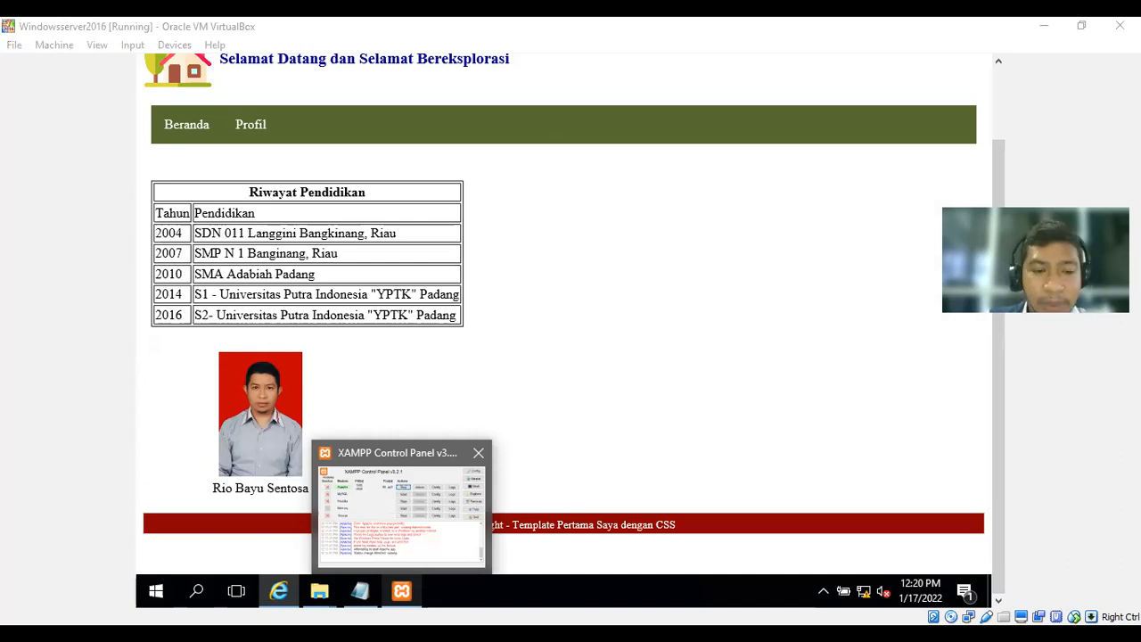
pyautogui.hotkey('alt', 'Tab')
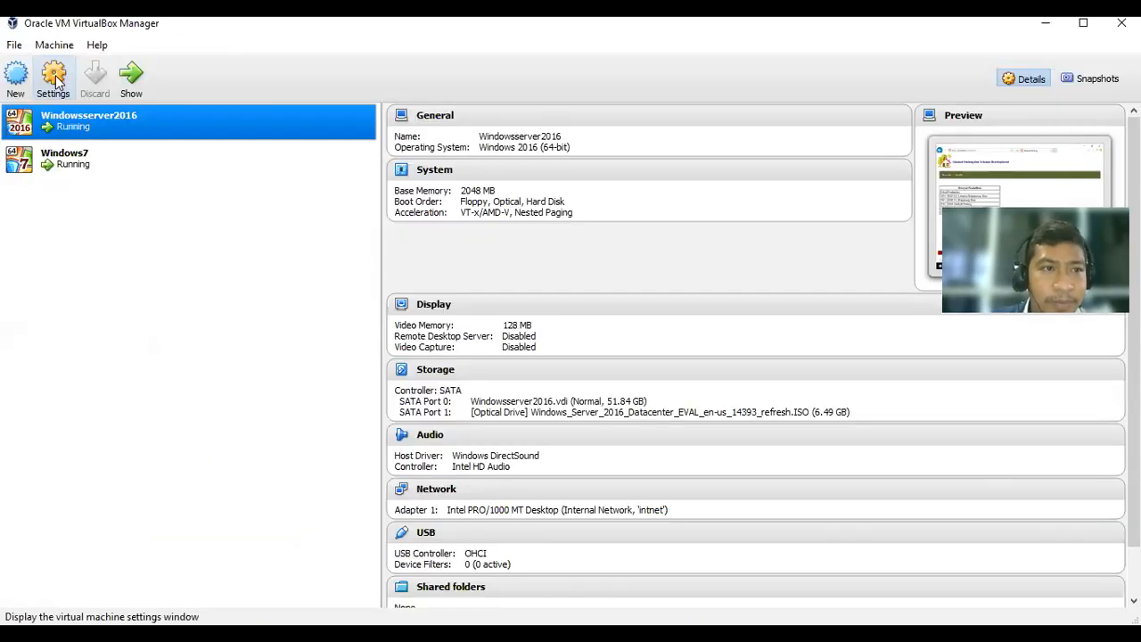
pyautogui.click(54, 79)
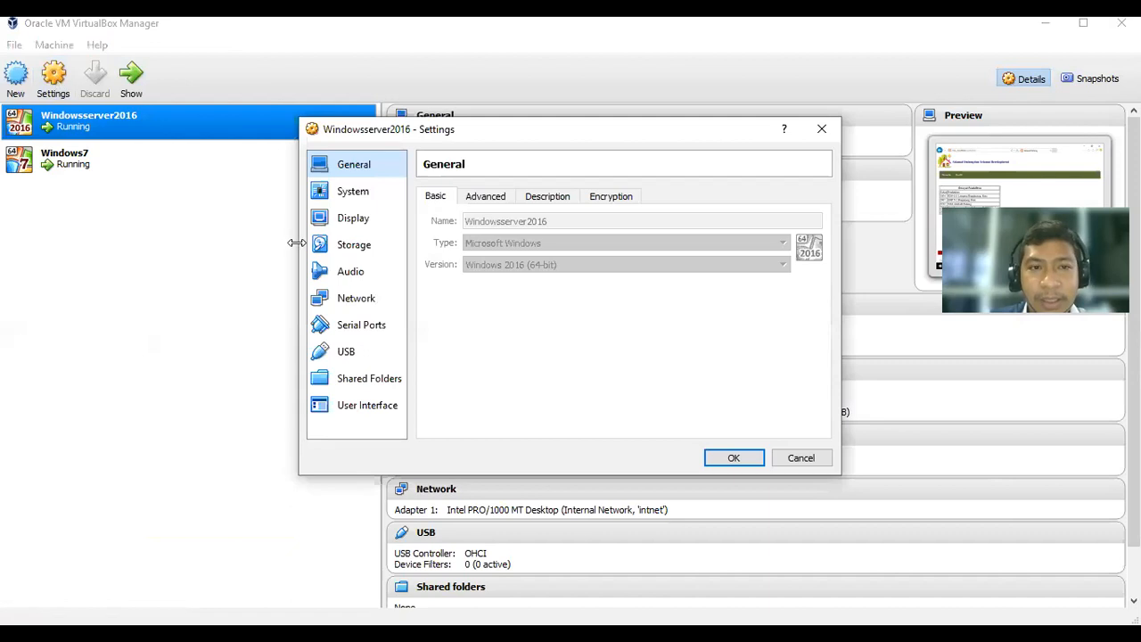
pyautogui.click(364, 299)
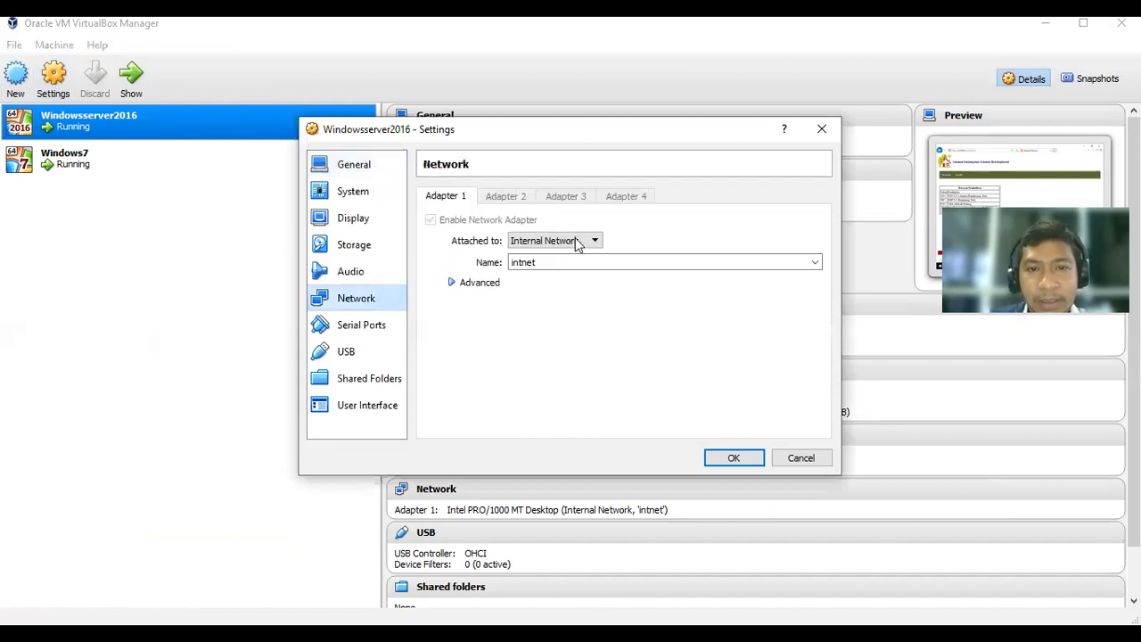
pyautogui.click(584, 242)
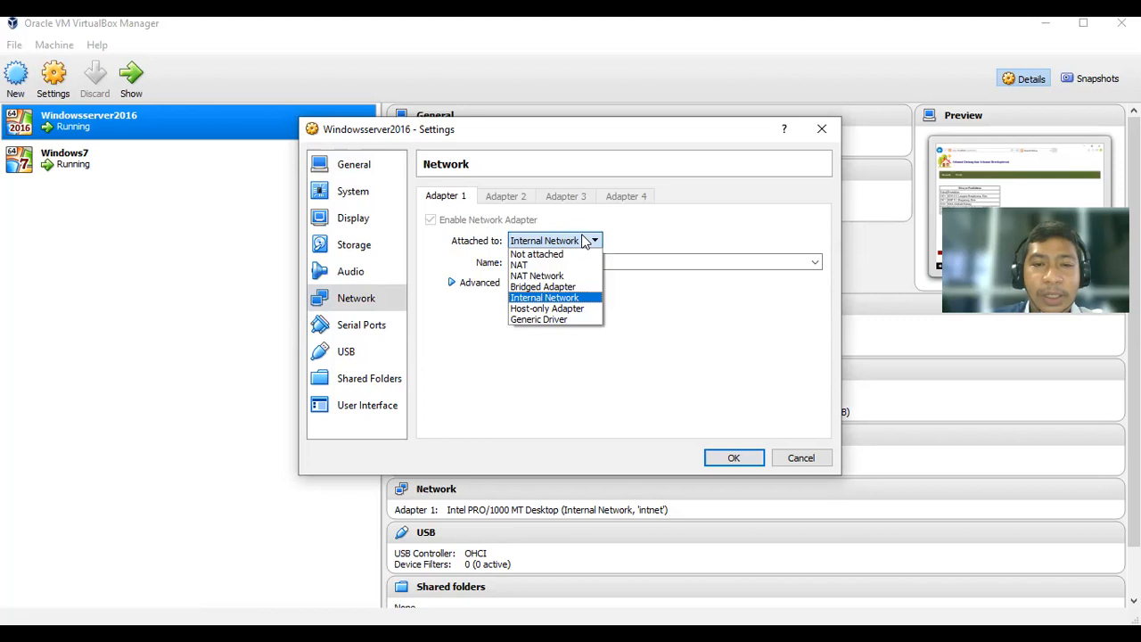
pyautogui.click(578, 310)
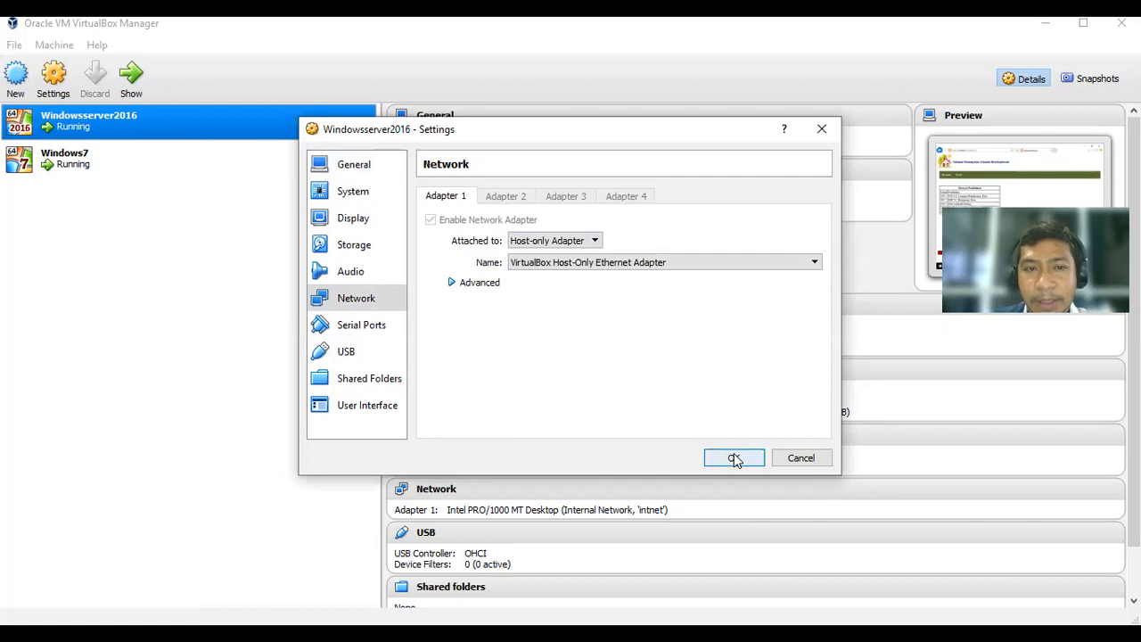
pyautogui.click(735, 459)
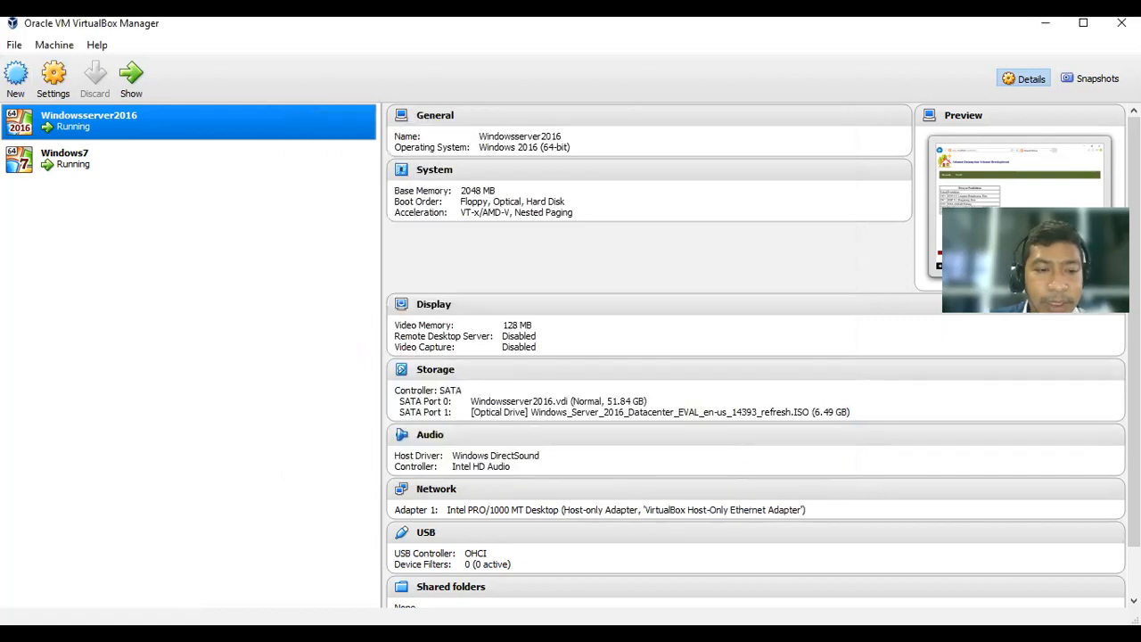
# Switch to Firefox on the host computer and load 192.168.100.2 in a new tab.
pyautogui.hotkey('alt', 'Tab')
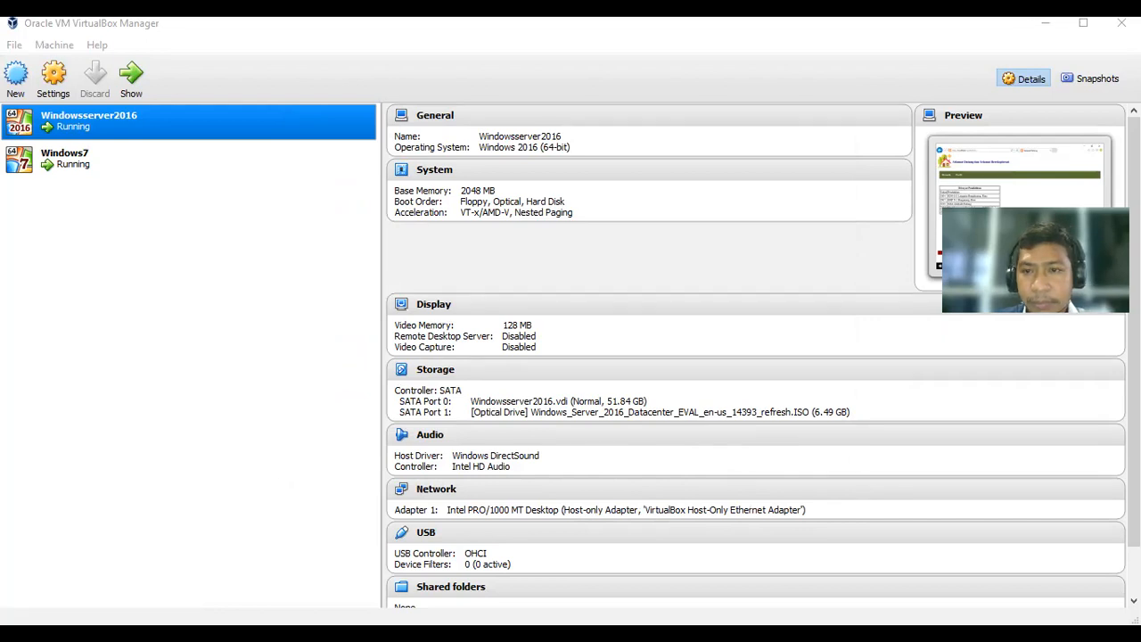
pyautogui.hotkey('alt', 'Tab')
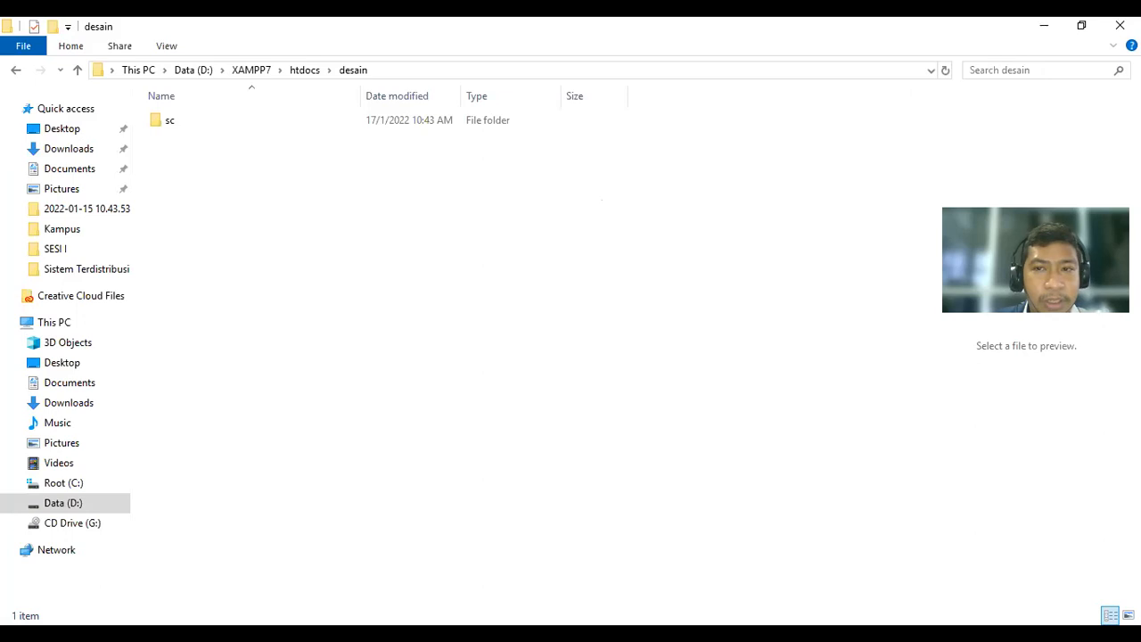
pyautogui.hotkey('alt', 'Tab')
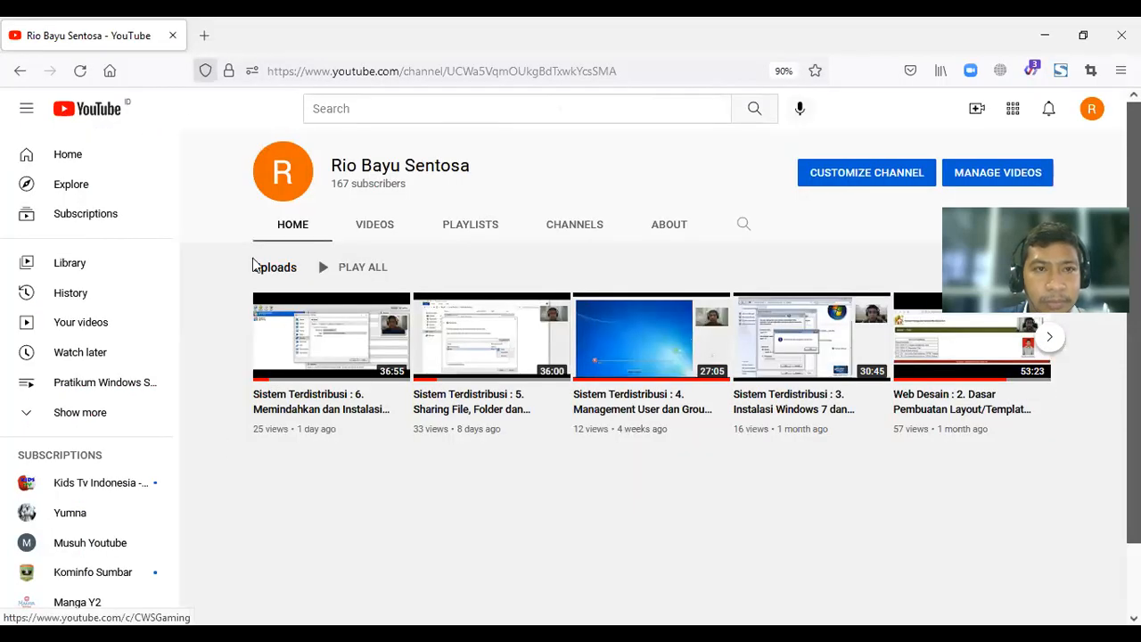
pyautogui.hotkey('ctrl', 't')
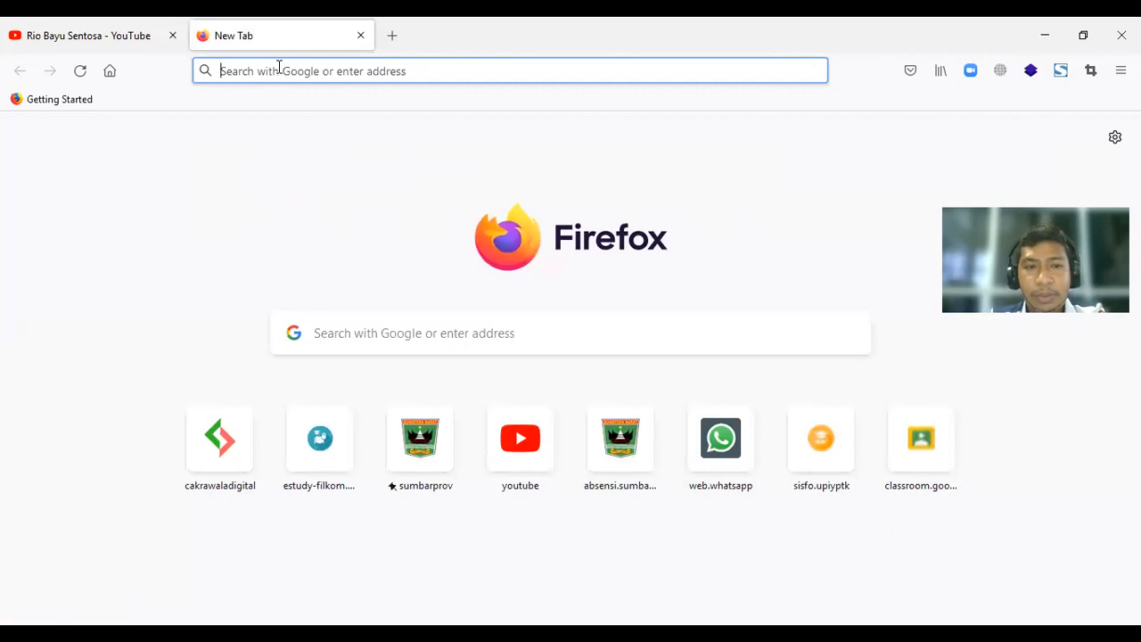
pyautogui.write('192')
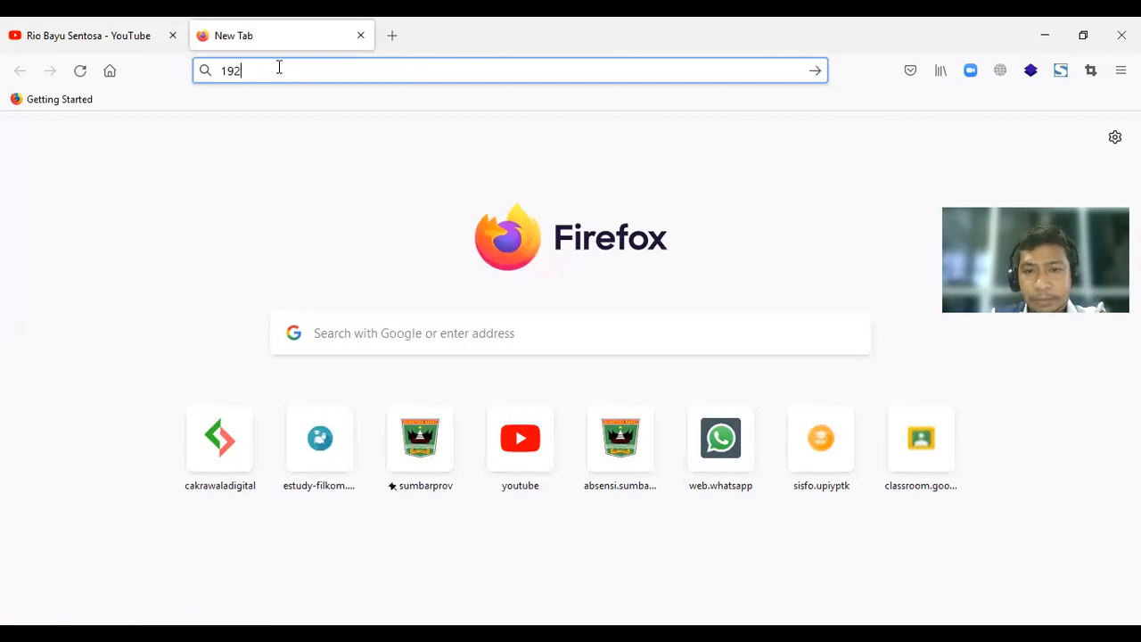
pyautogui.write('.16')
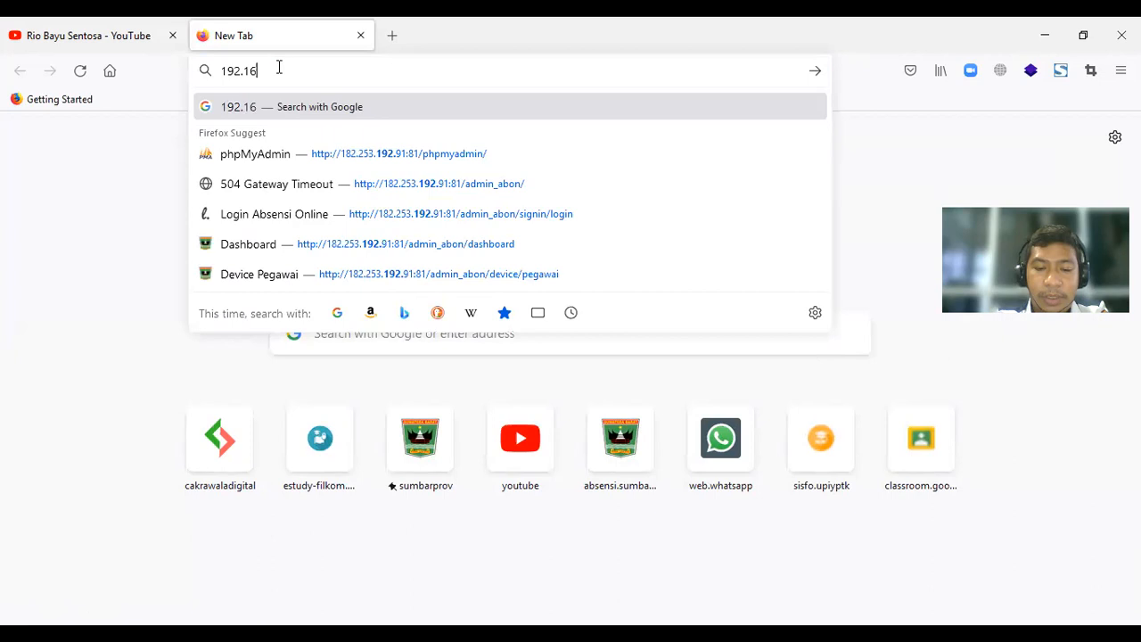
pyautogui.write('8.100.2')
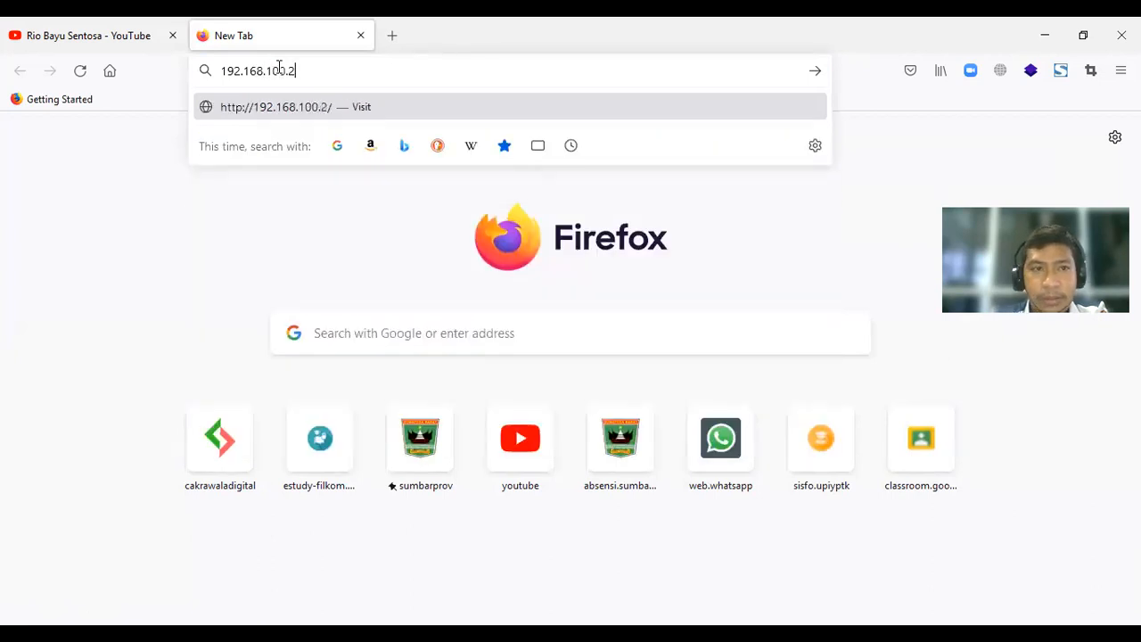
pyautogui.press('Return')
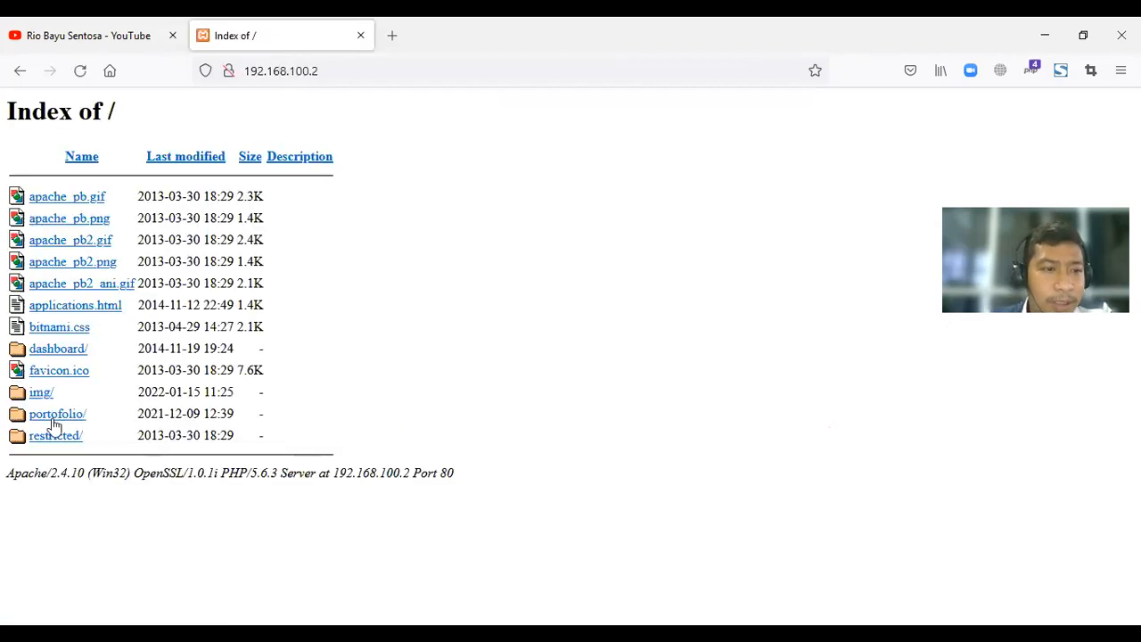
# Open the portofolio/ site from the index, test its Beranda link, and return to the site's start page.
pyautogui.click(55, 414)
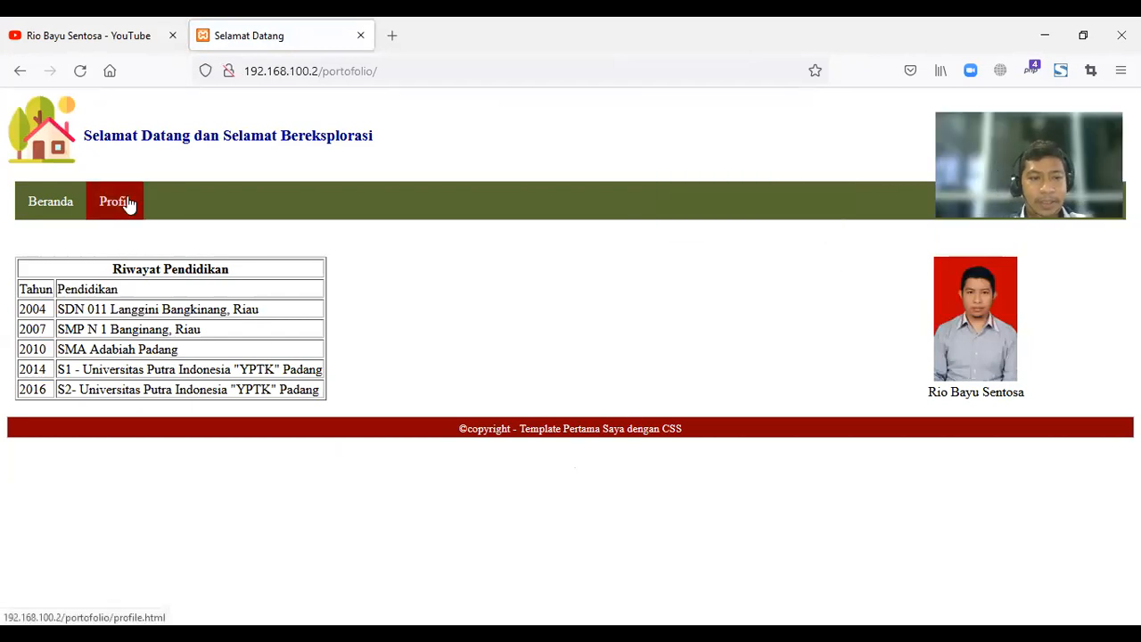
pyautogui.click(28, 205)
pyautogui.click(19, 77)
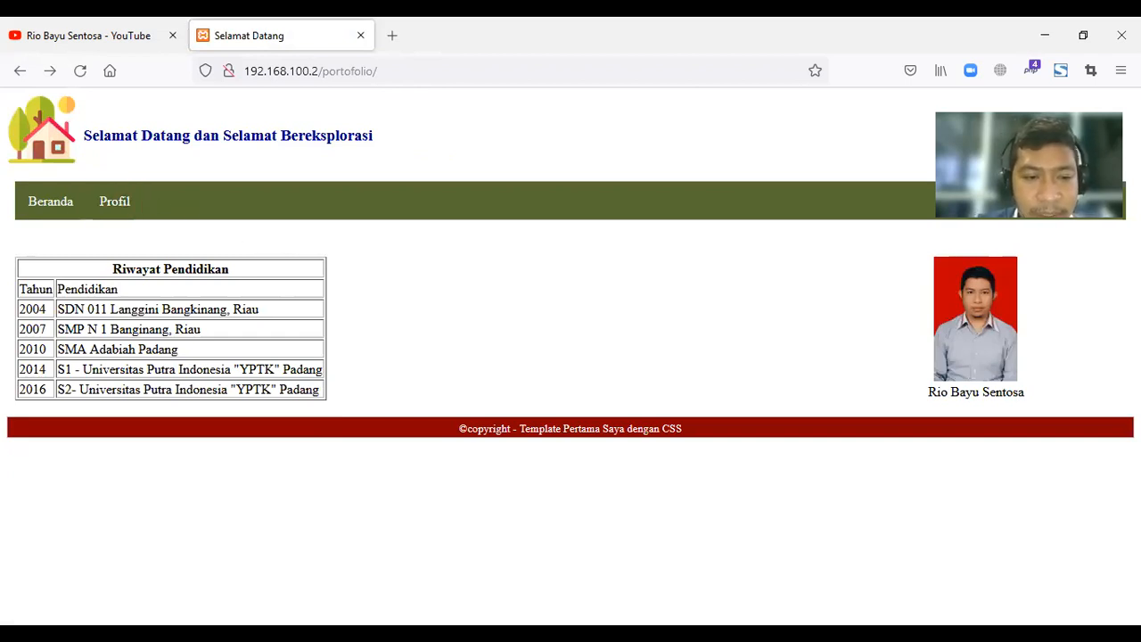
# On the Windows Server 2016 machine, open the index file from C:\xampp\htdocs\portofolio in Sublime Text.
pyautogui.hotkey('alt', 'Tab')
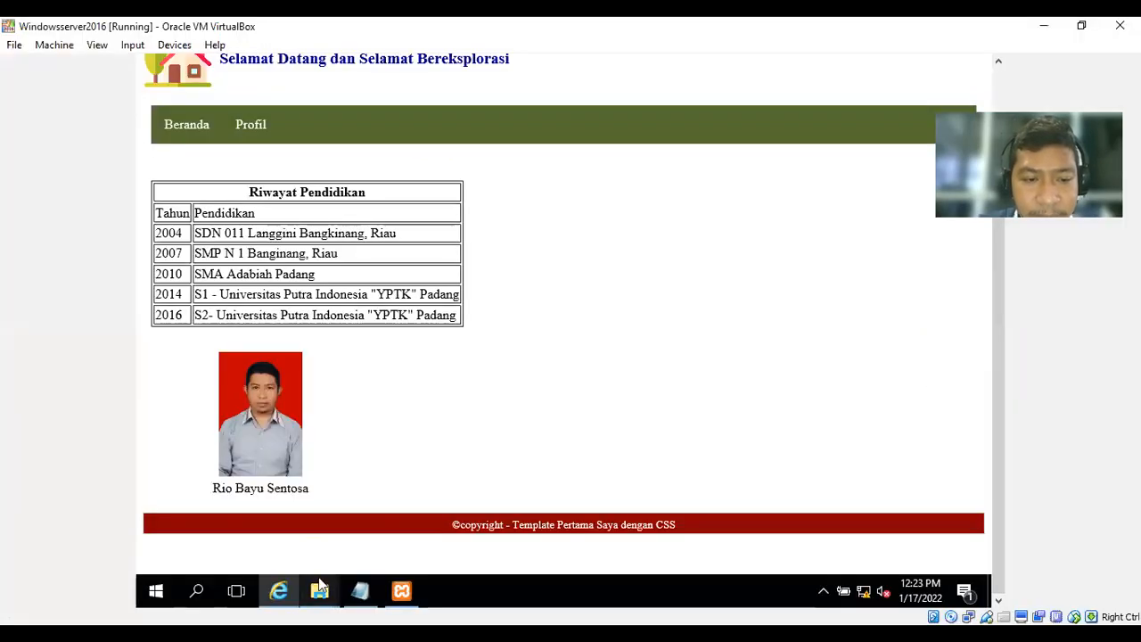
pyautogui.moveTo(320, 595)
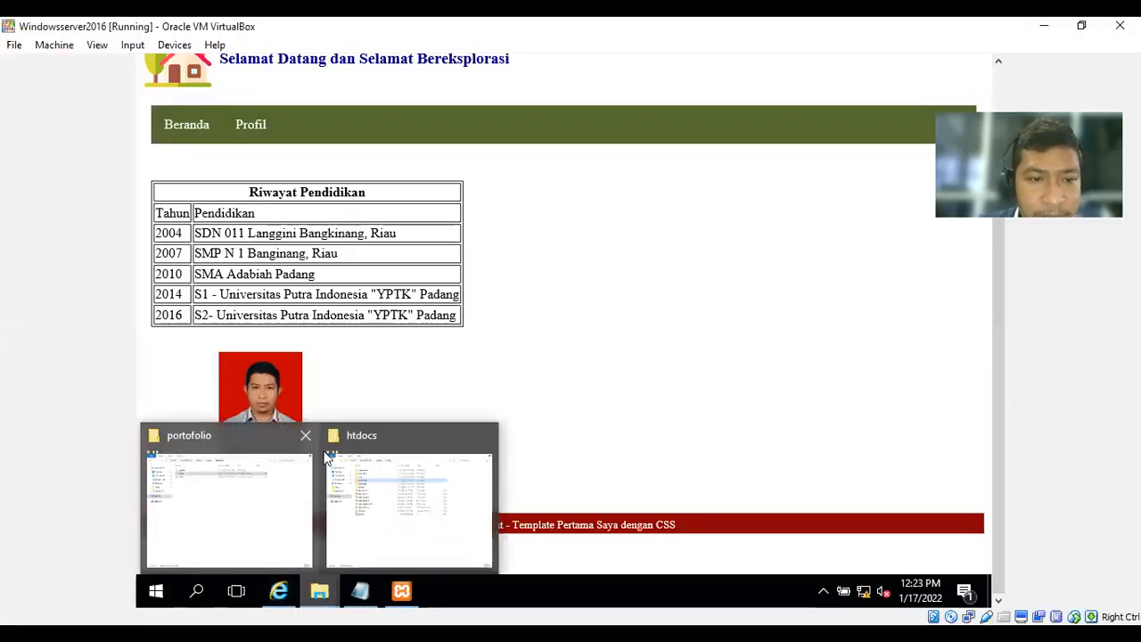
pyautogui.click(306, 437)
pyautogui.click(306, 472)
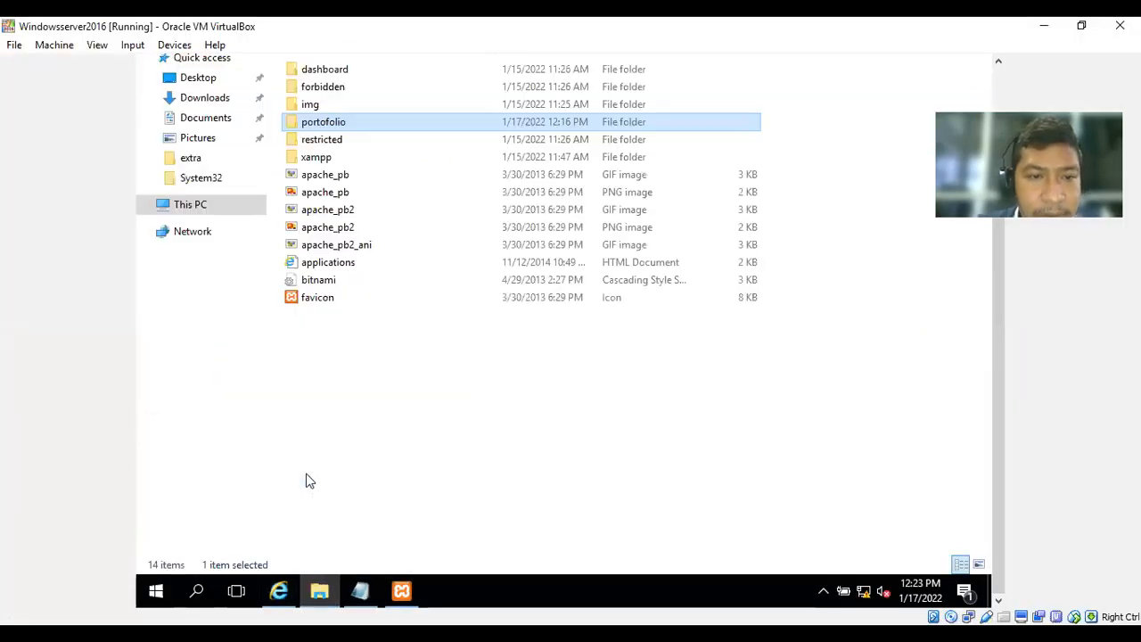
pyautogui.doubleClick(339, 126)
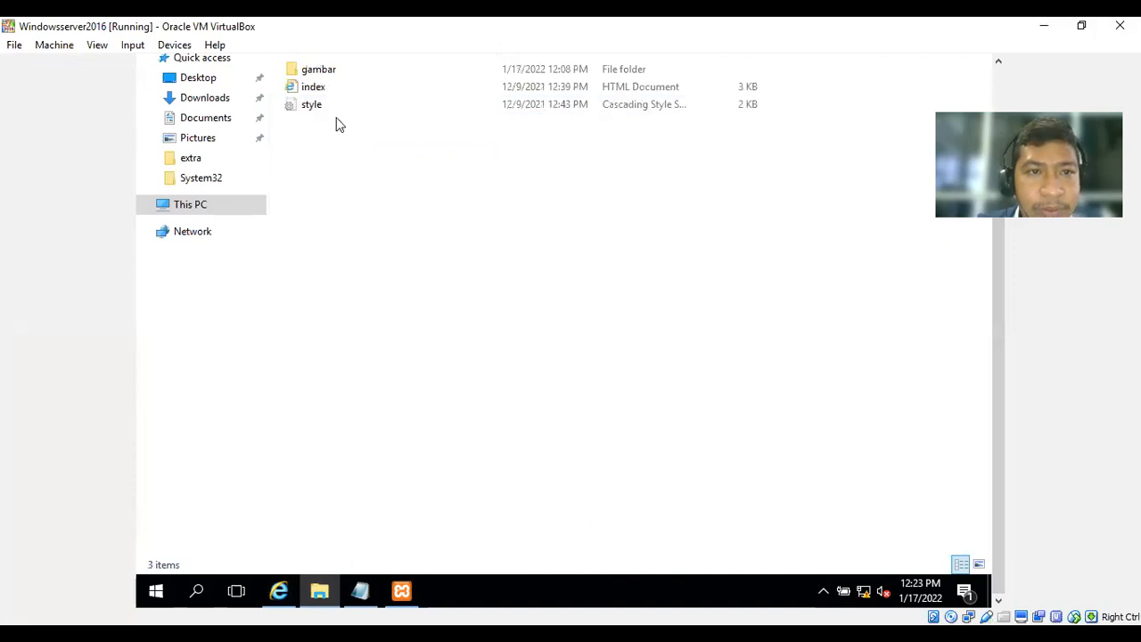
pyautogui.click(999, 78)
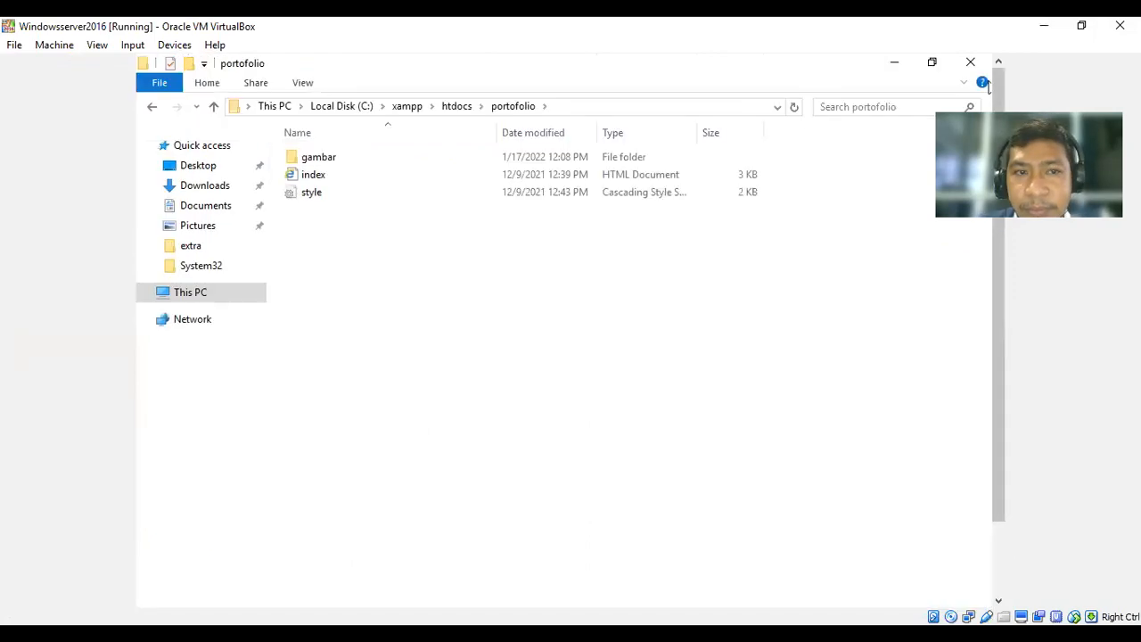
pyautogui.rightClick(295, 176)
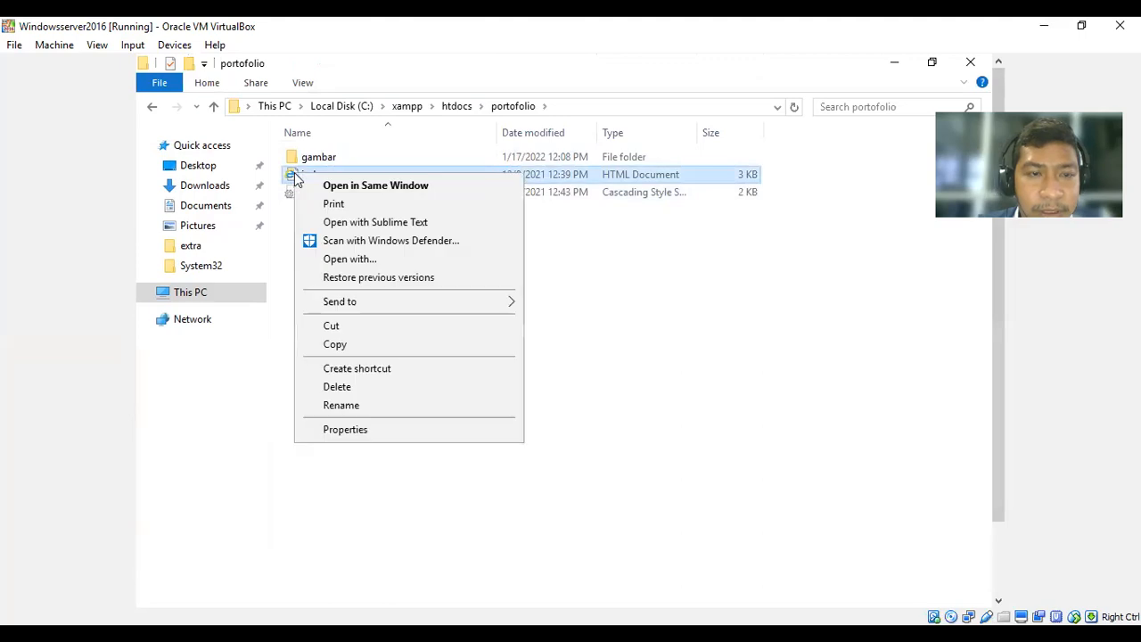
pyautogui.click(374, 223)
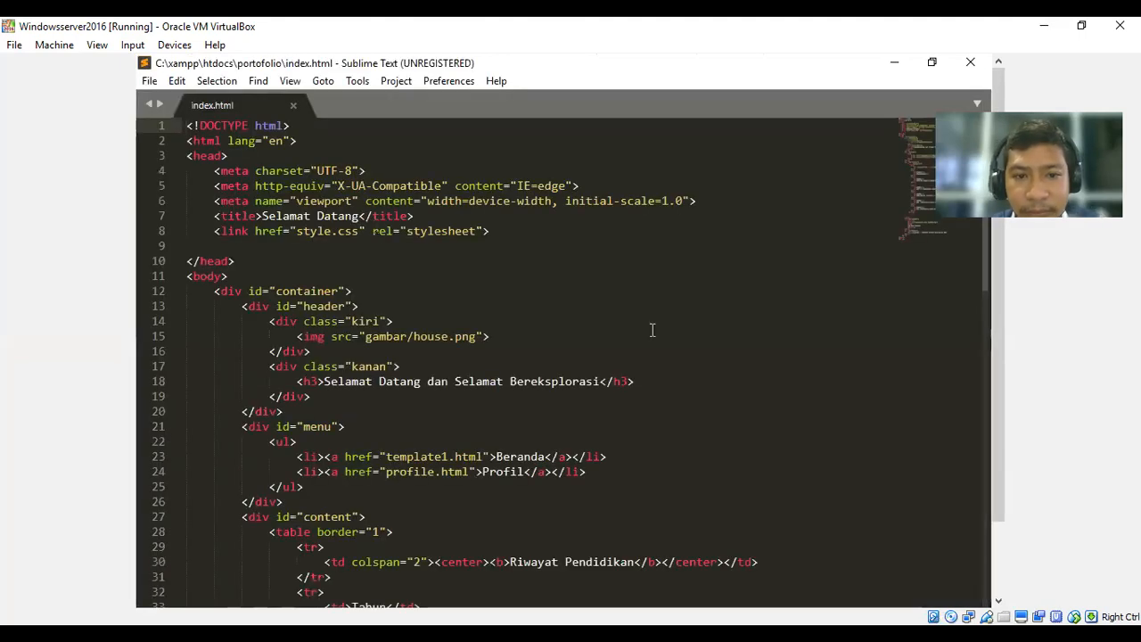
# Change the Beranda menu link's href on line 23 to index.html.
pyautogui.click(398, 457)
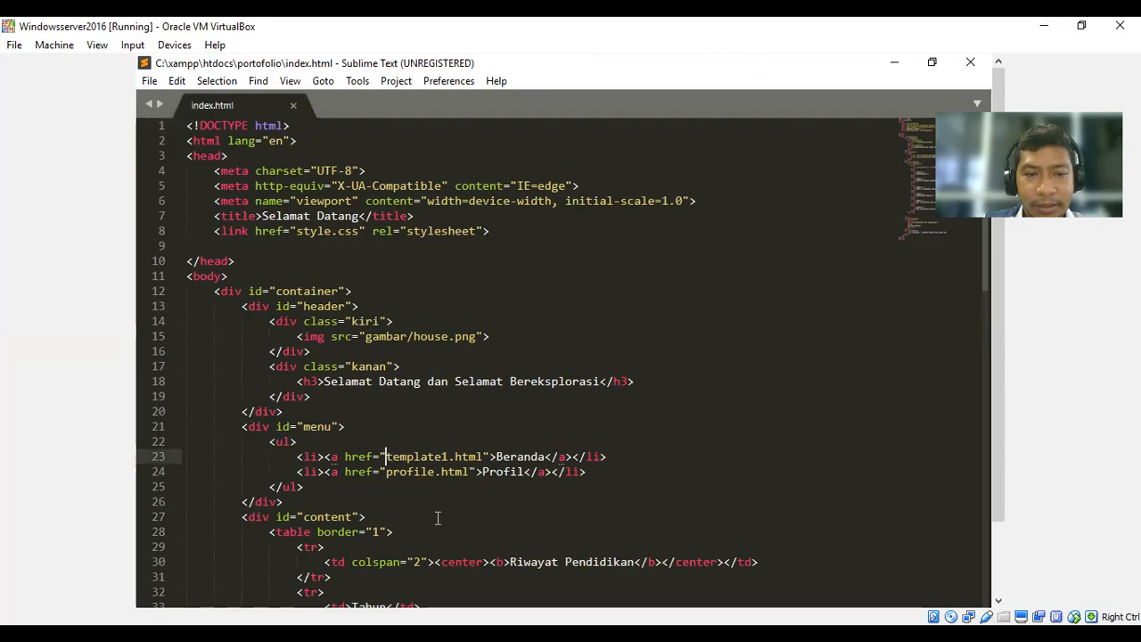
pyautogui.hotkey('ctrl', 'd')
pyautogui.write('index')
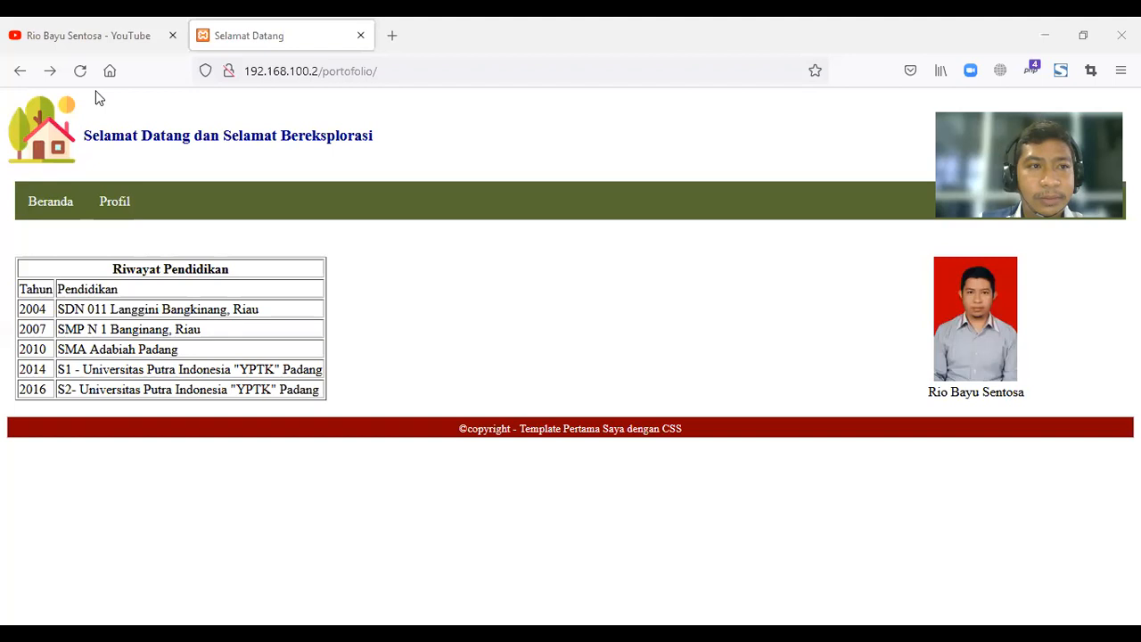
# Return to Firefox on the host, test the Beranda and Profil links, and go back to the site's index.html page.
pyautogui.click(52, 206)
pyautogui.click(52, 206)
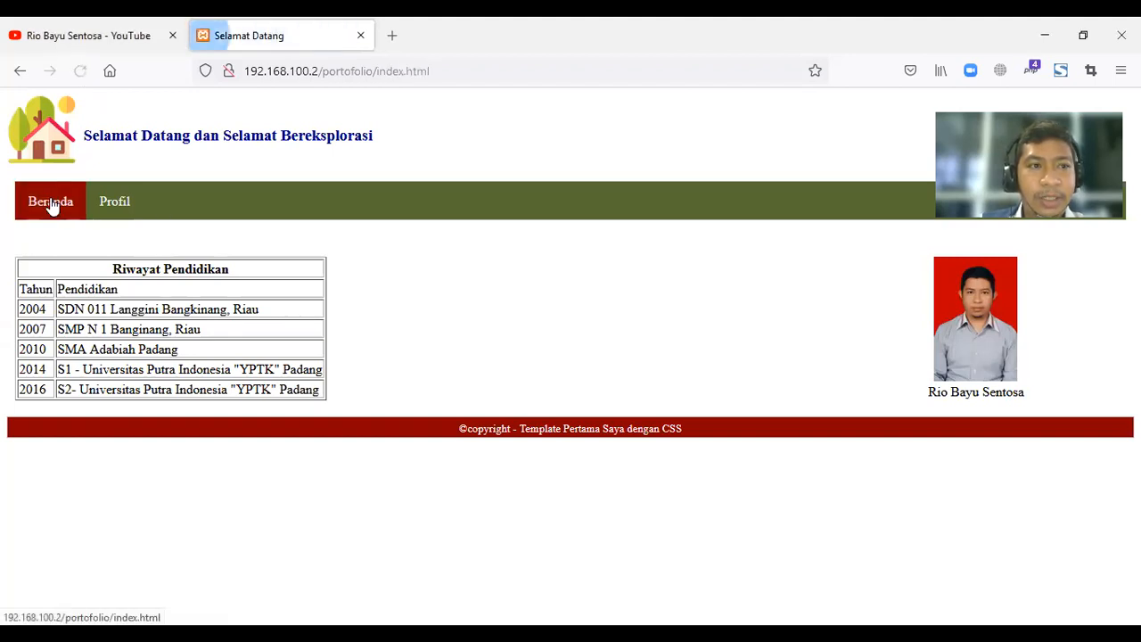
pyautogui.click(51, 206)
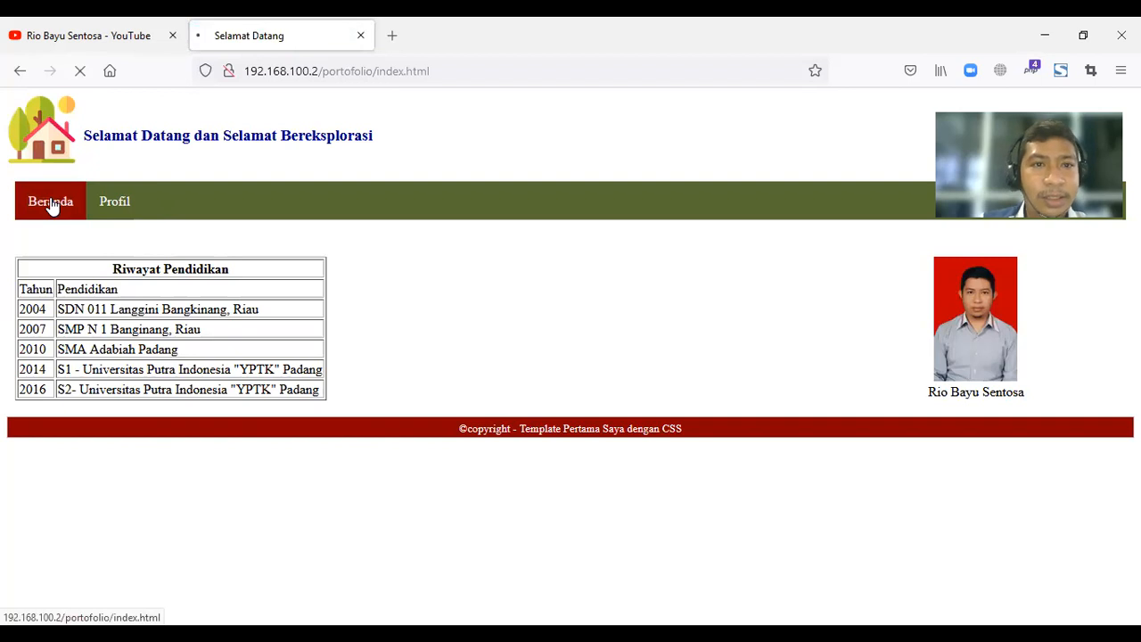
pyautogui.click(129, 206)
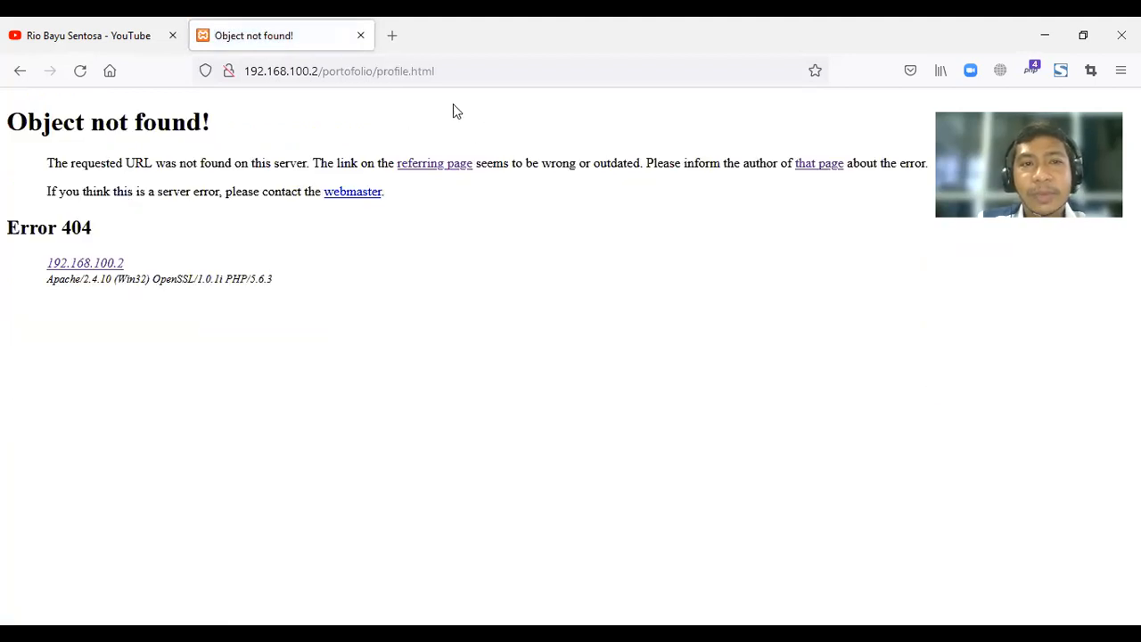
pyautogui.click(20, 73)
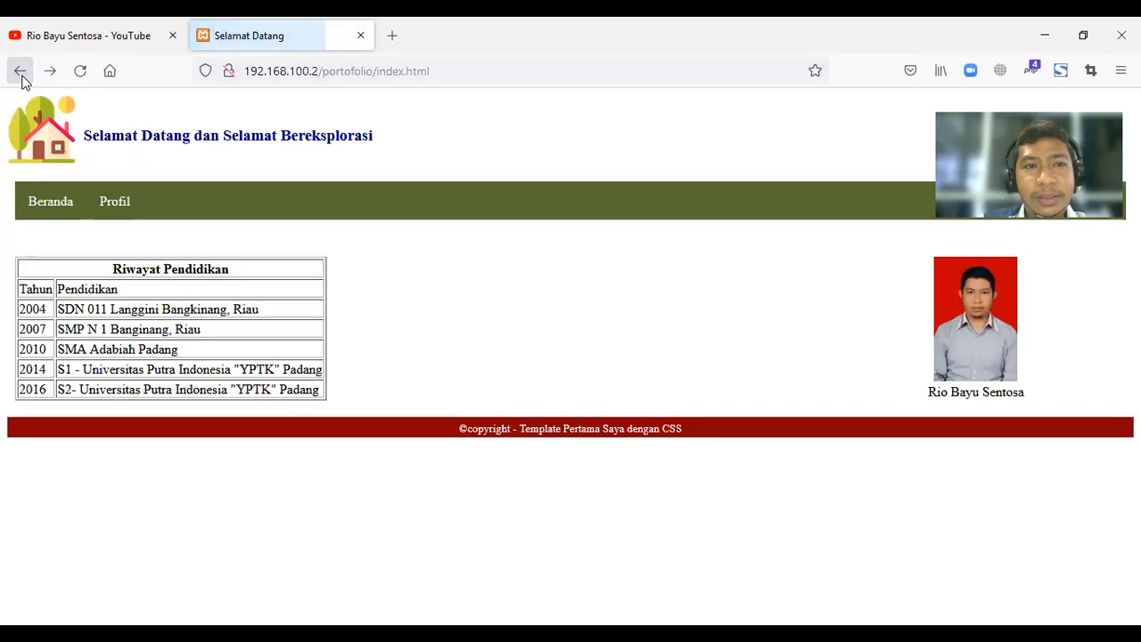
pyautogui.click(51, 206)
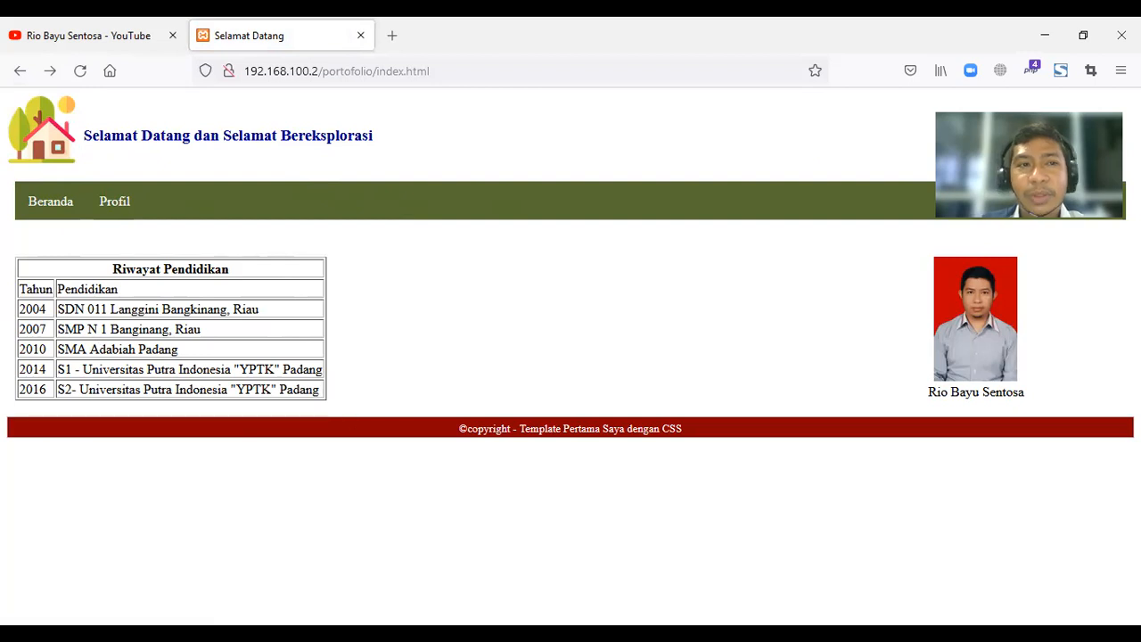
# Switch back to the Windows 7 client and view the portofolio page in Internet Explorer.
pyautogui.hotkey('alt', 'Tab')
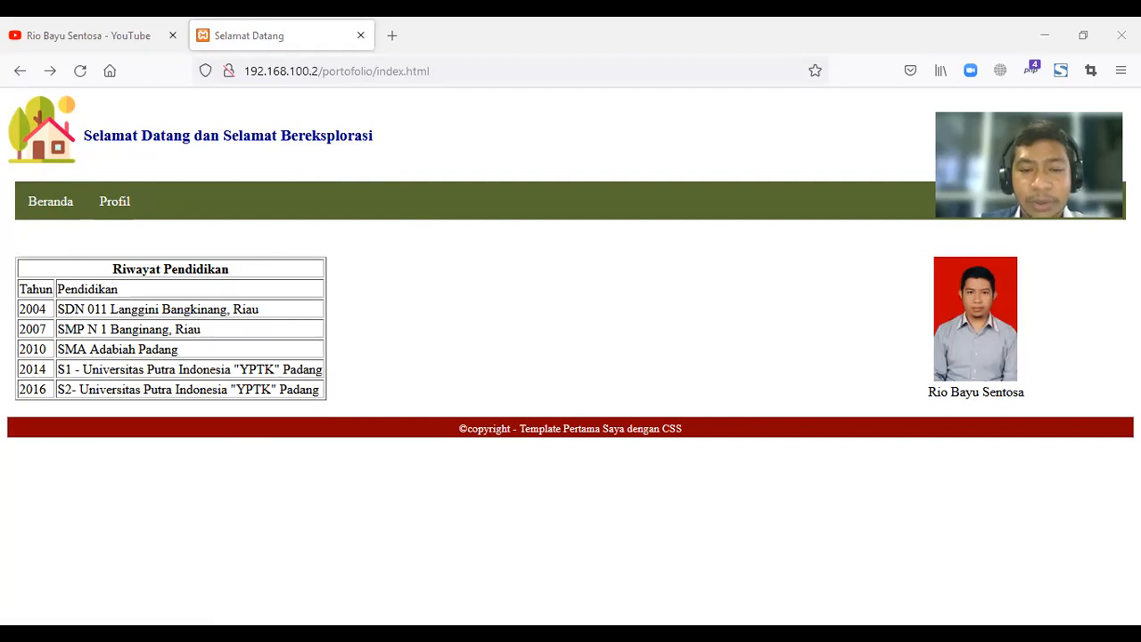
pyautogui.hotkey('alt', 'Tab')
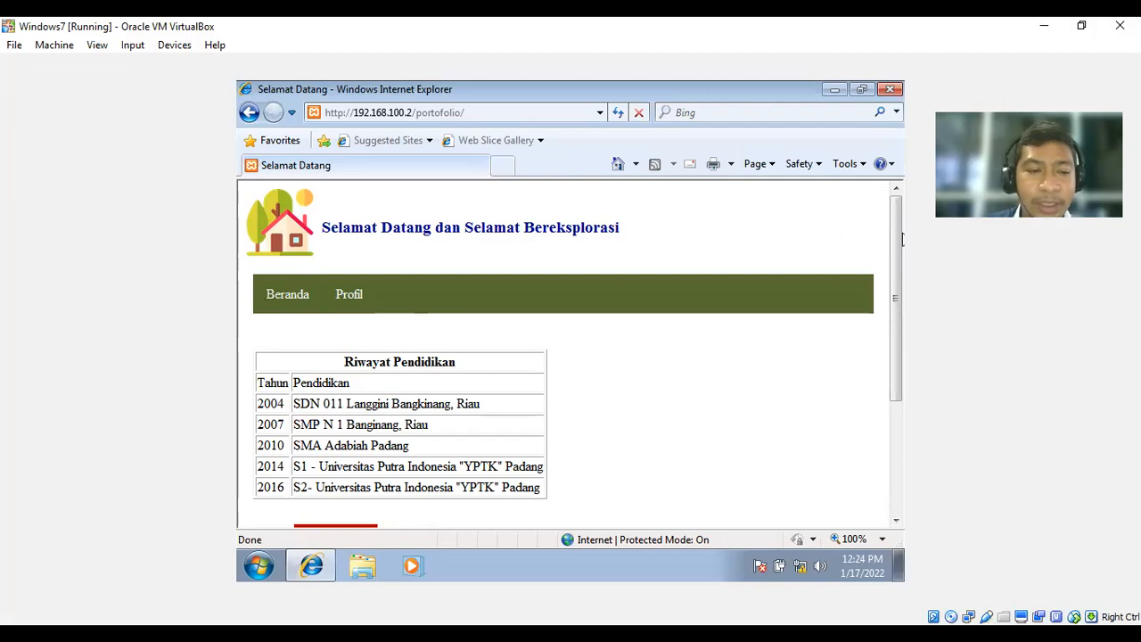
pyautogui.moveTo(895, 237); pyautogui.dragTo(903, 165)
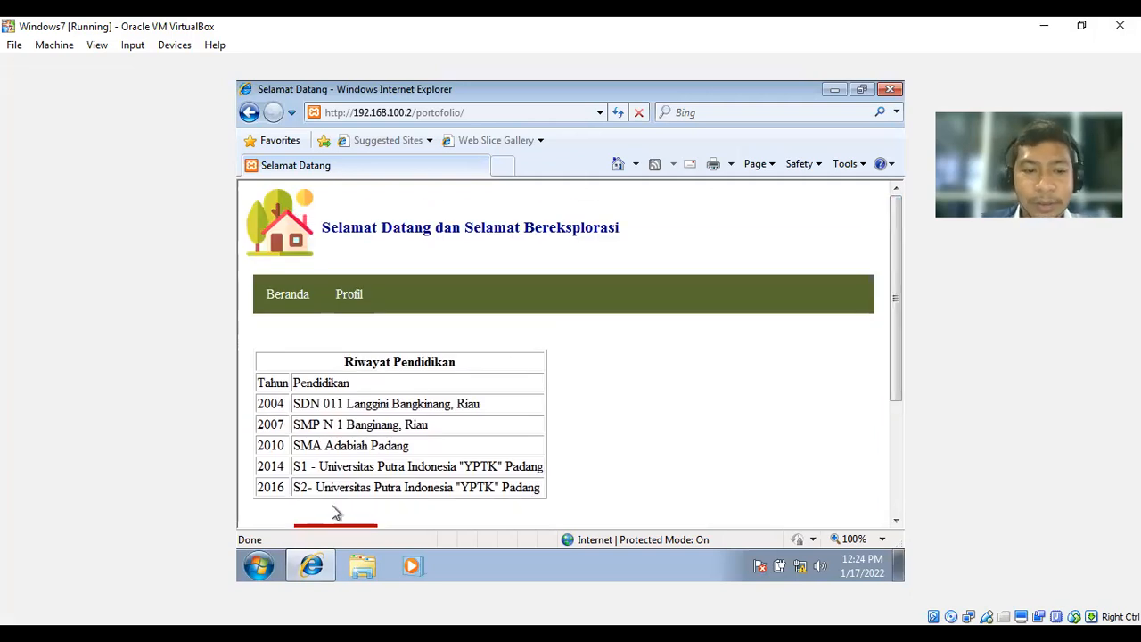